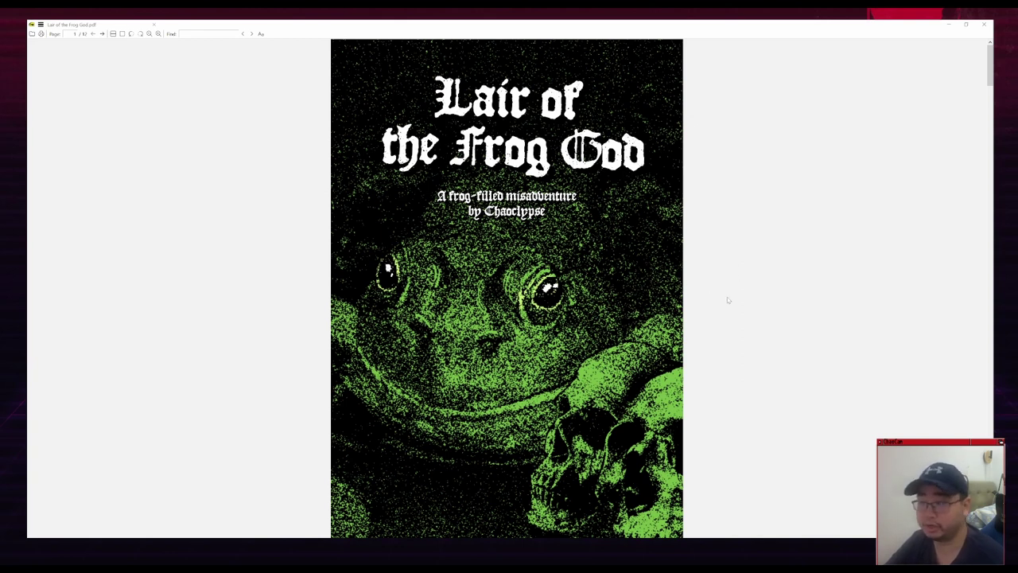
Look through the Lair of the Frog God PDF from its cover to the Valley of Frogs map
scroll(691, 310, "down", 1)
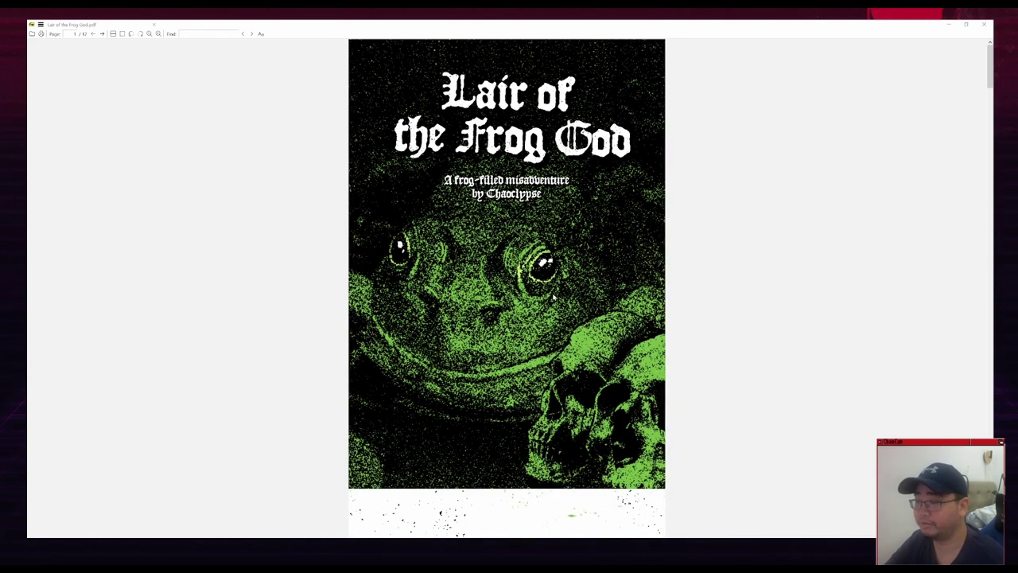
scroll(613, 298, "down", 10)
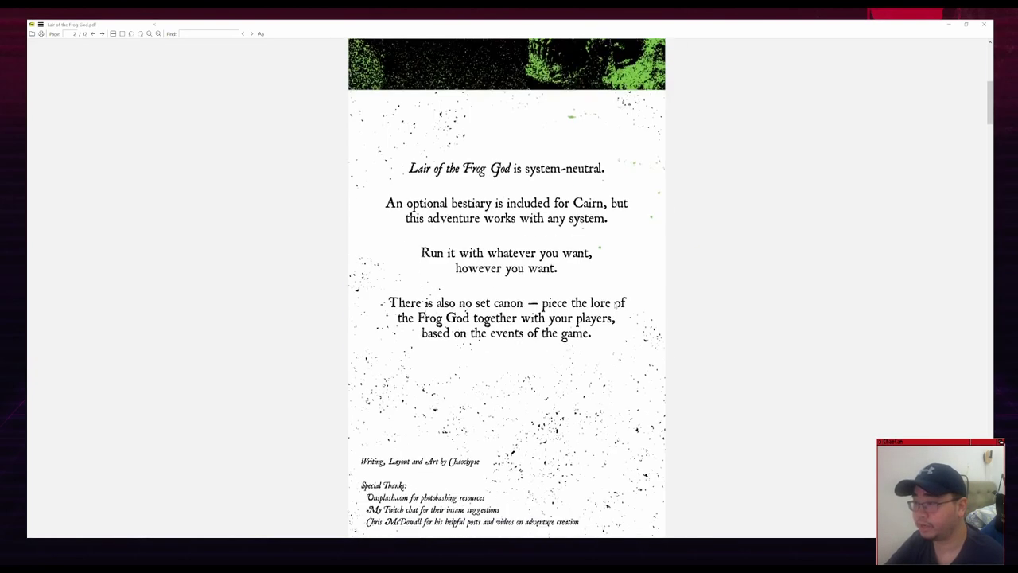
scroll(627, 307, "down", 10)
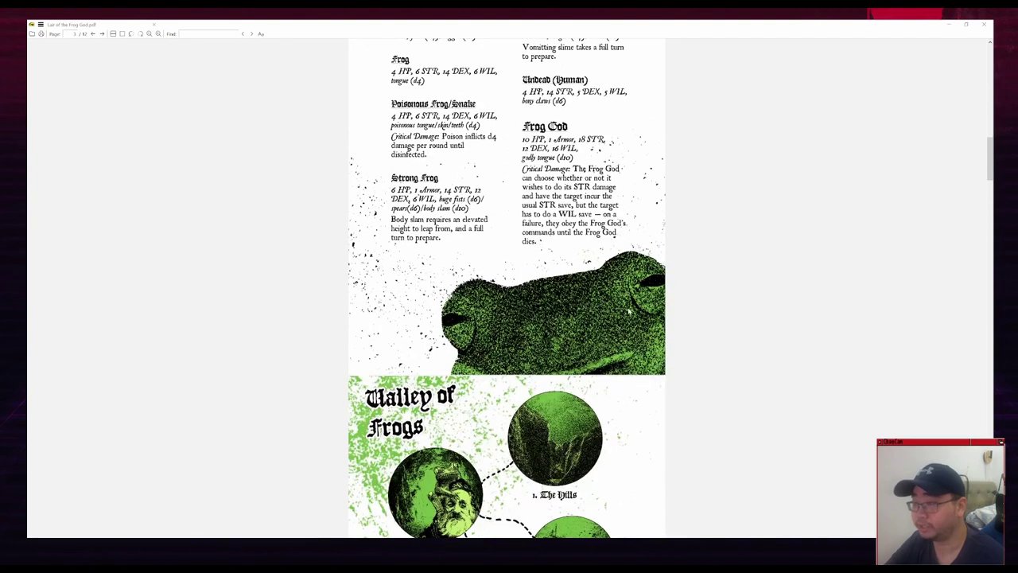
scroll(525, 315, "down", 1)
scroll(525, 315, "up", 3)
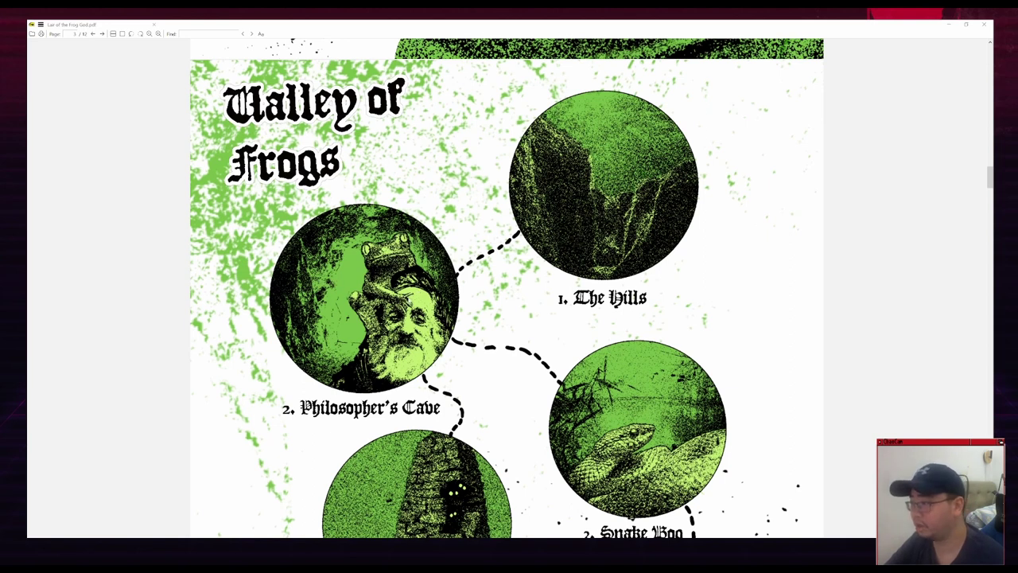
scroll(507, 301, "down", 3)
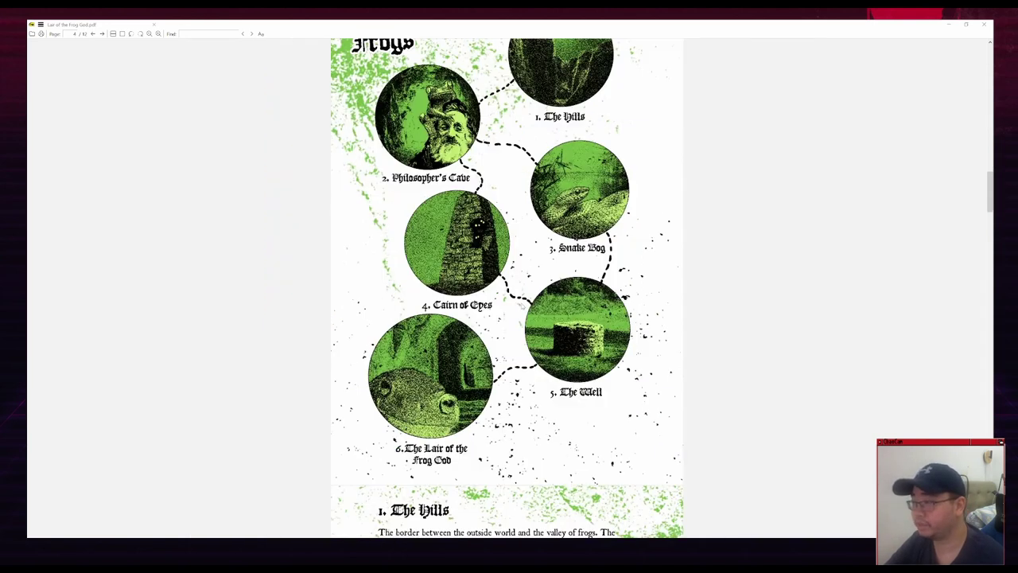
Examine the PDF's encounter tables and dungeon room pages, looking closely at the Dissection Room illustration
scroll(525, 318, "down", 10)
scroll(547, 333, "down", 10)
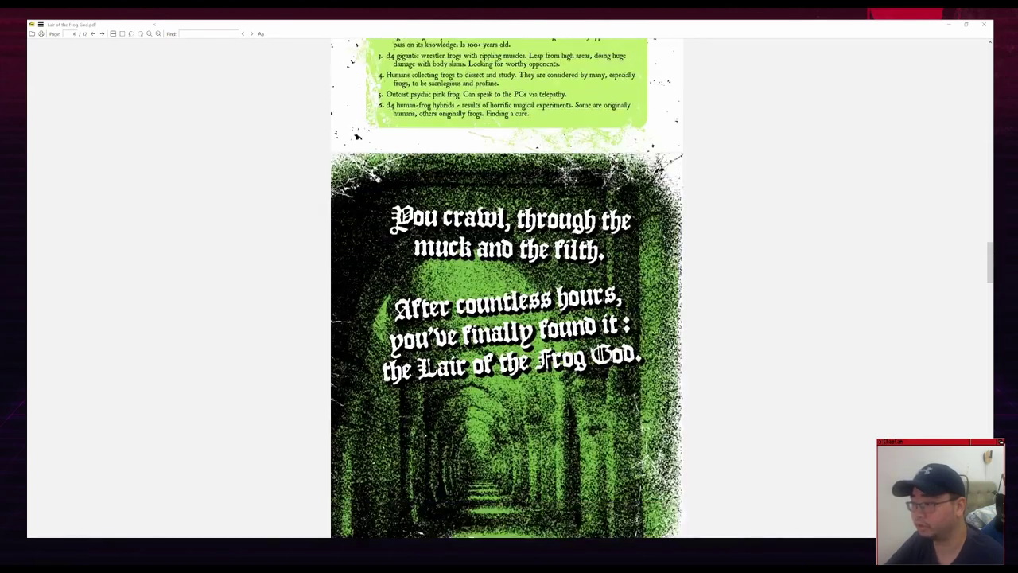
scroll(598, 362, "down", 10)
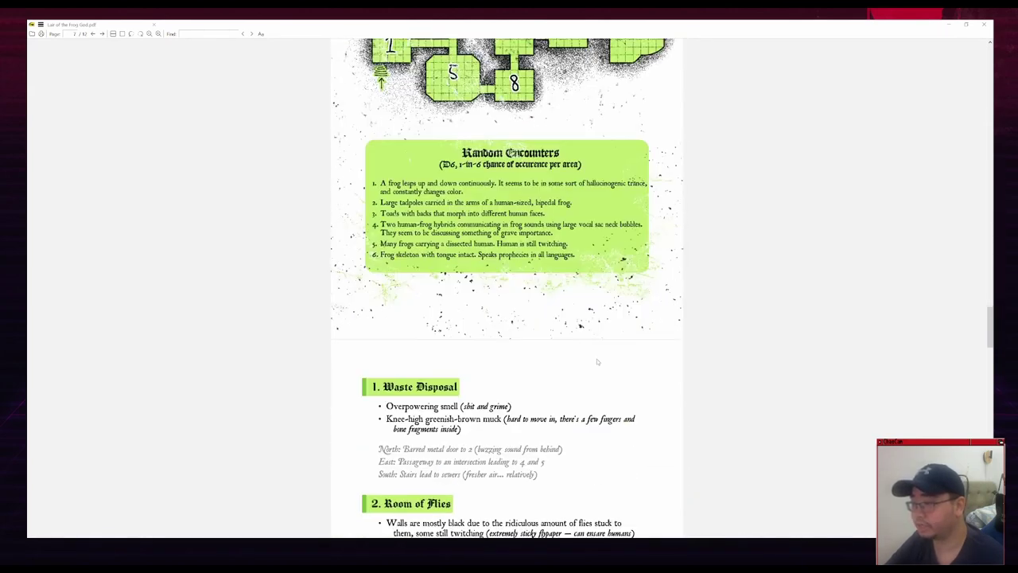
scroll(597, 362, "down", 4)
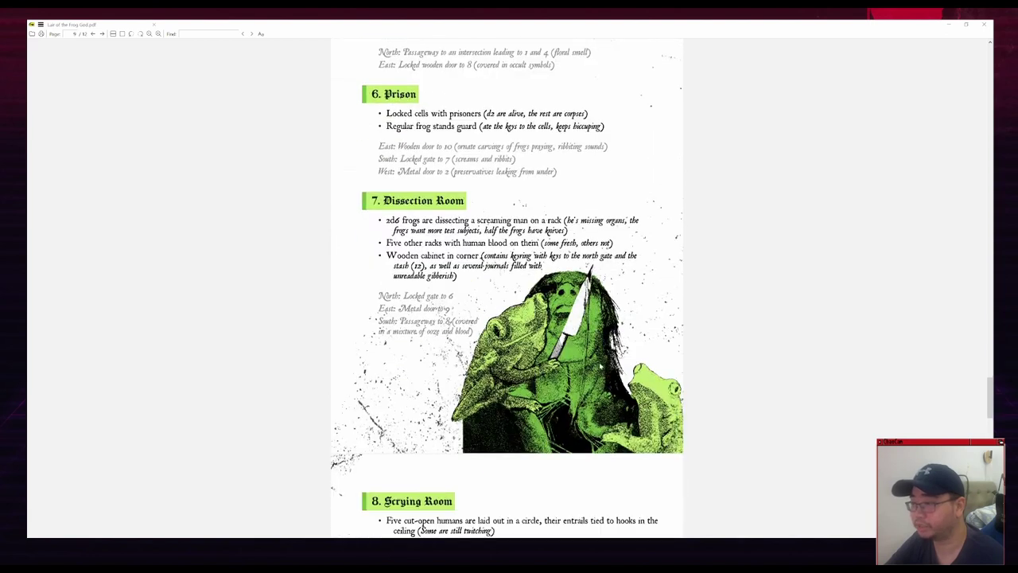
scroll(597, 361, "down", 1)
scroll(509, 268, "up", 3)
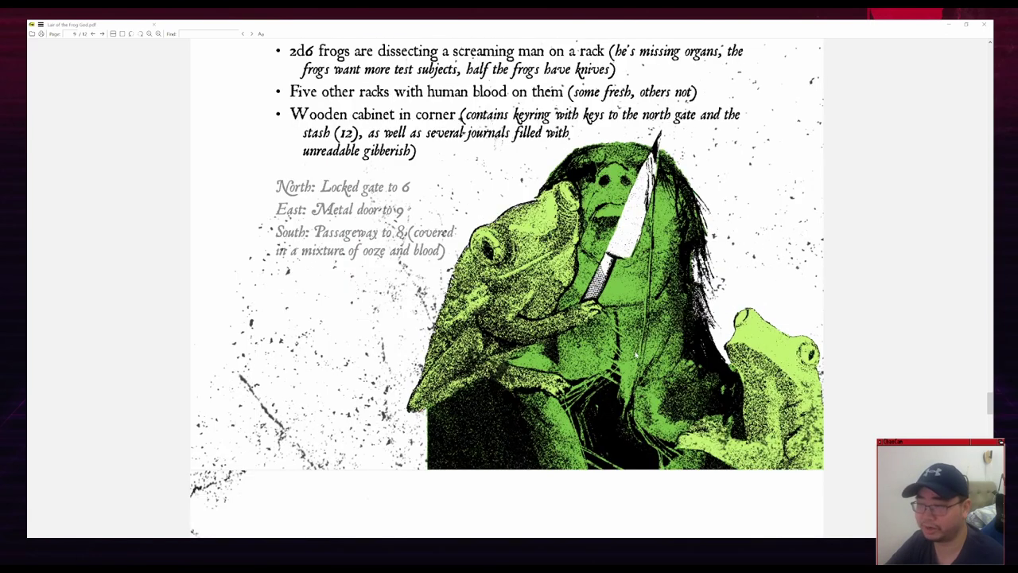
scroll(509, 268, "down", 2)
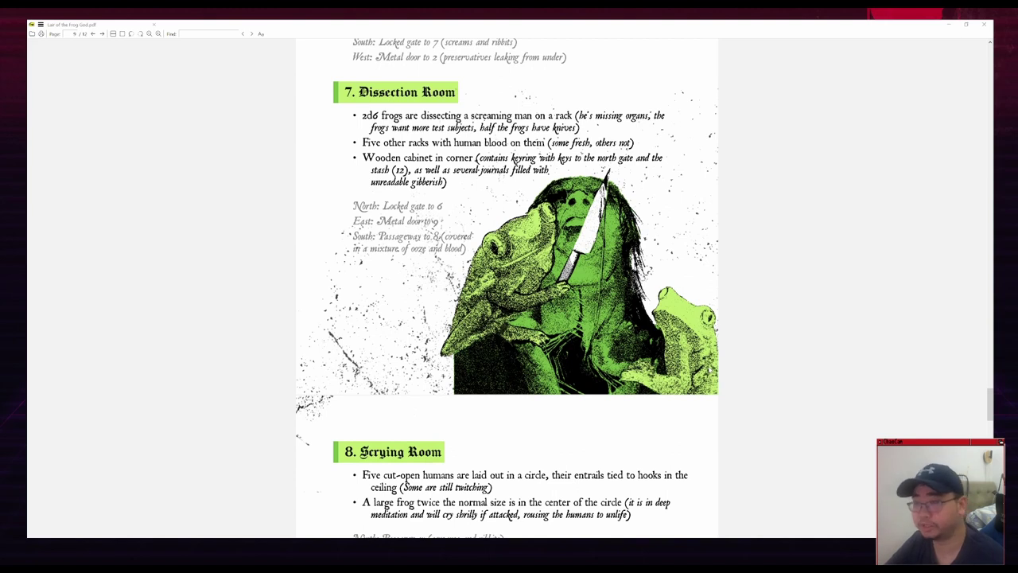
scroll(705, 370, "down", 10)
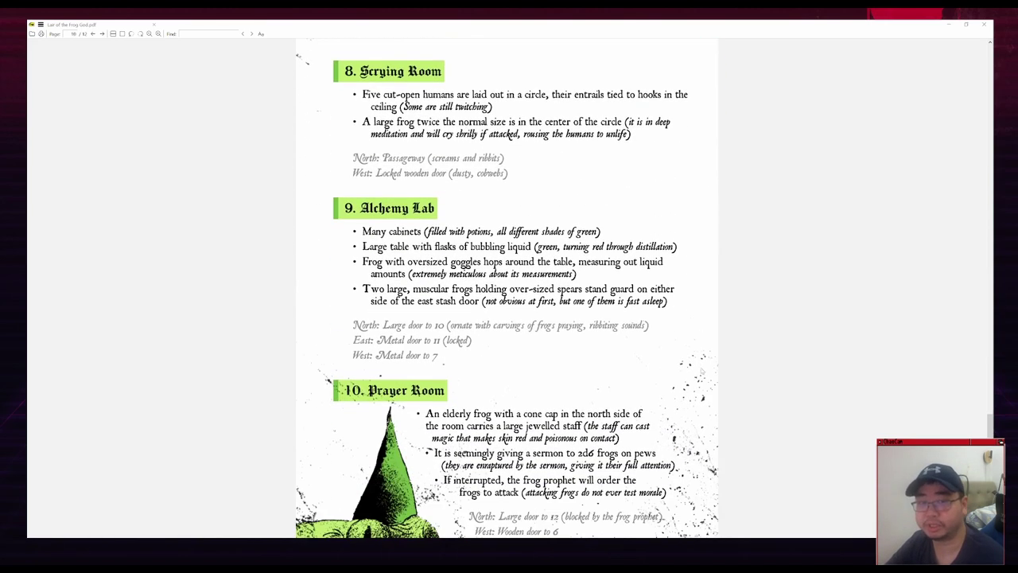
scroll(701, 370, "down", 6)
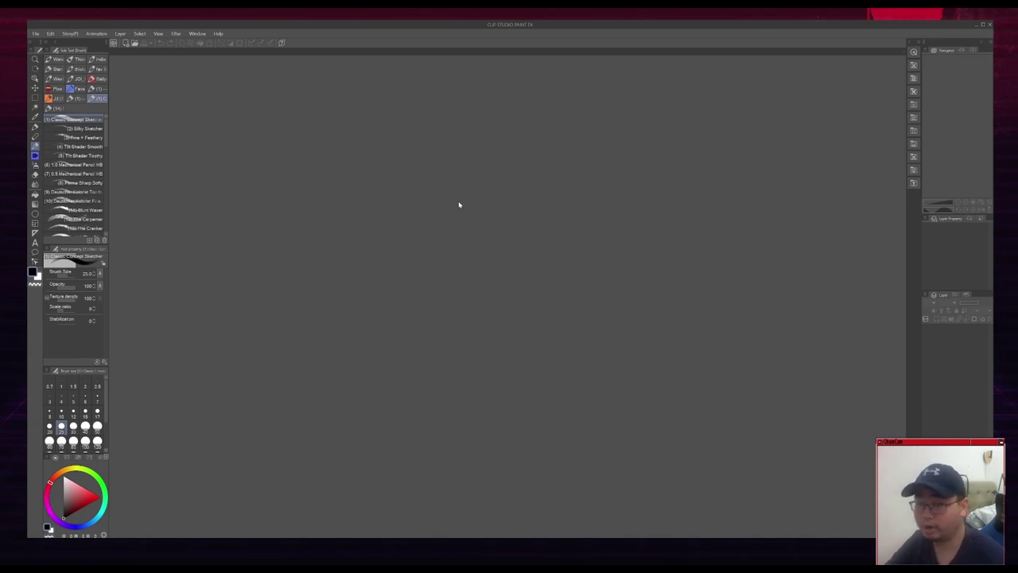
Switch to Clip Studio Paint and create a new A4 colour illustration canvas at 350 dpi
key("ctrl+n")
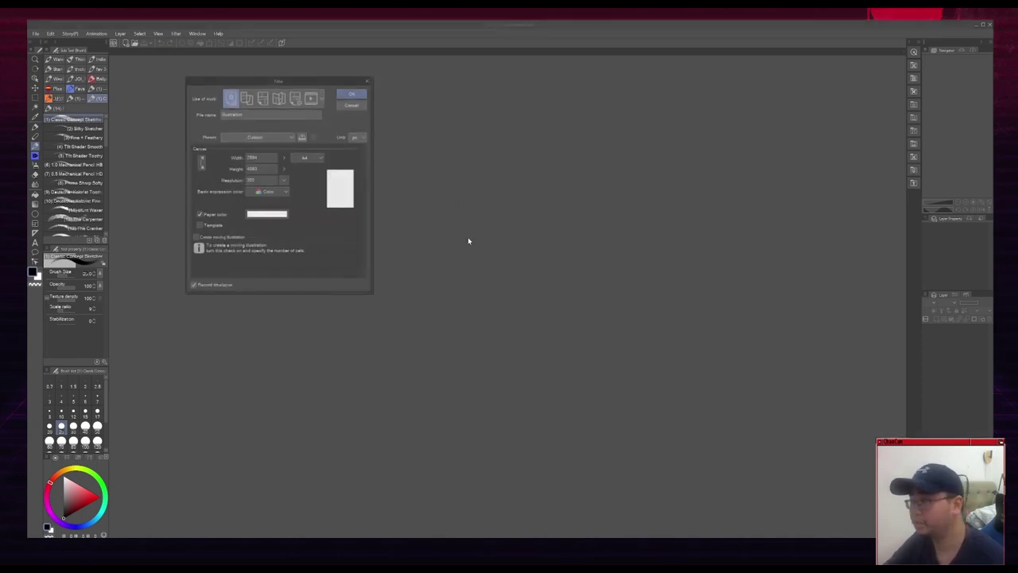
left_click(352, 93)
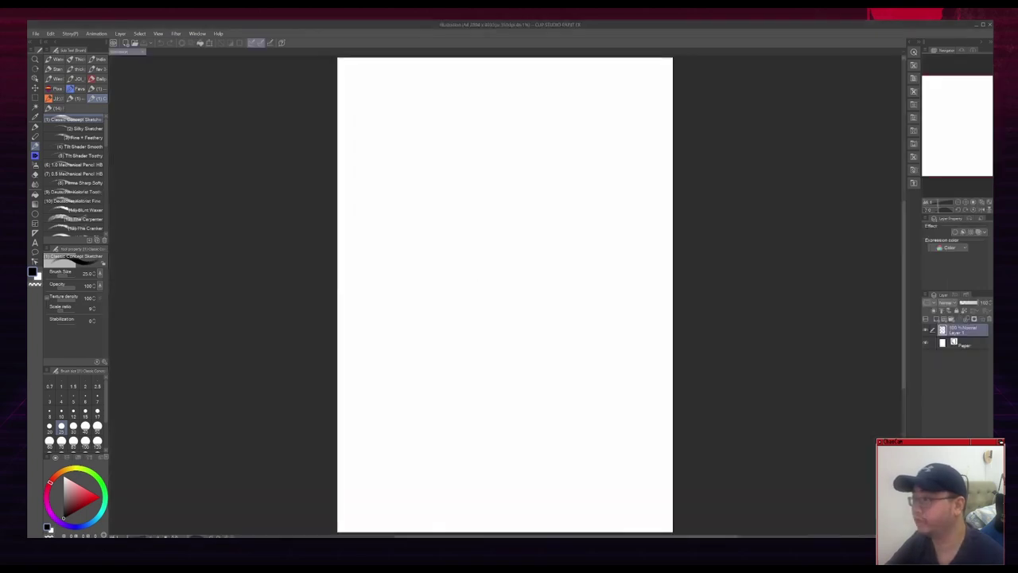
scroll(484, 242, "up", 2)
scroll(464, 248, "down", 1)
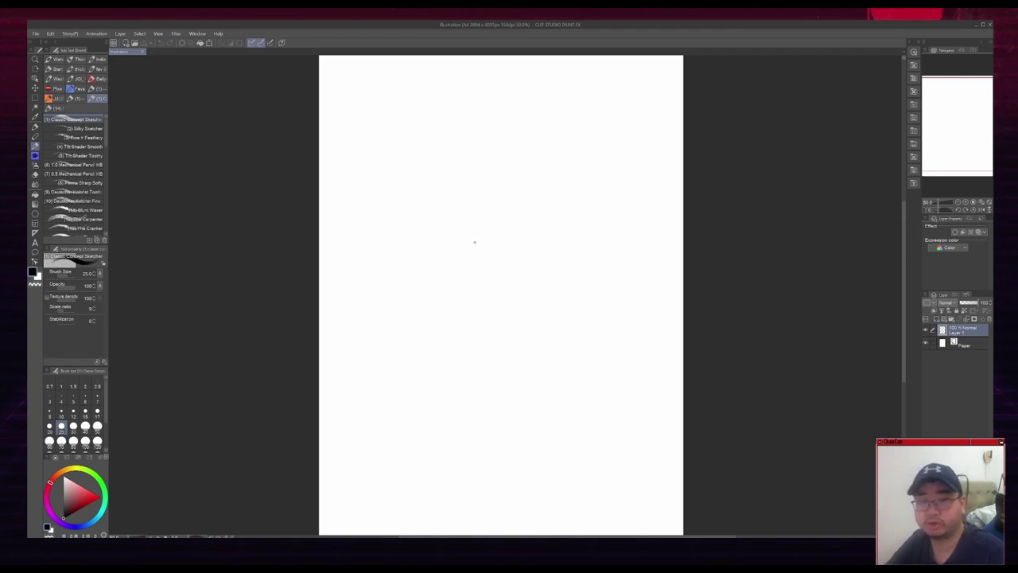
Handwrite the wrestler frog subject in black capitals over two lines in the upper part of the canvas
scroll(475, 242, "up", 2)
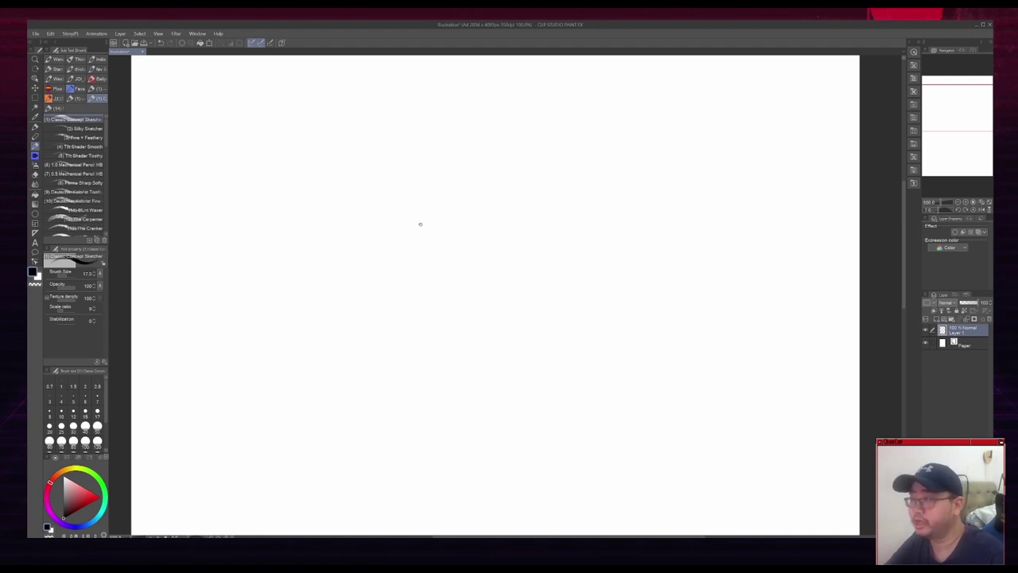
mouse_move(389, 213)
left_mouse_down()
mouse_move(397, 241)
mouse_move(415, 243)
mouse_move(442, 210)
mouse_move(449, 248)
left_mouse_up()
mouse_move(454, 220)
left_mouse_down()
mouse_move(453, 245)
mouse_move(469, 210)
left_mouse_up()
mouse_move(454, 226)
left_mouse_down()
mouse_move(467, 225)
mouse_move(476, 243)
left_mouse_up()
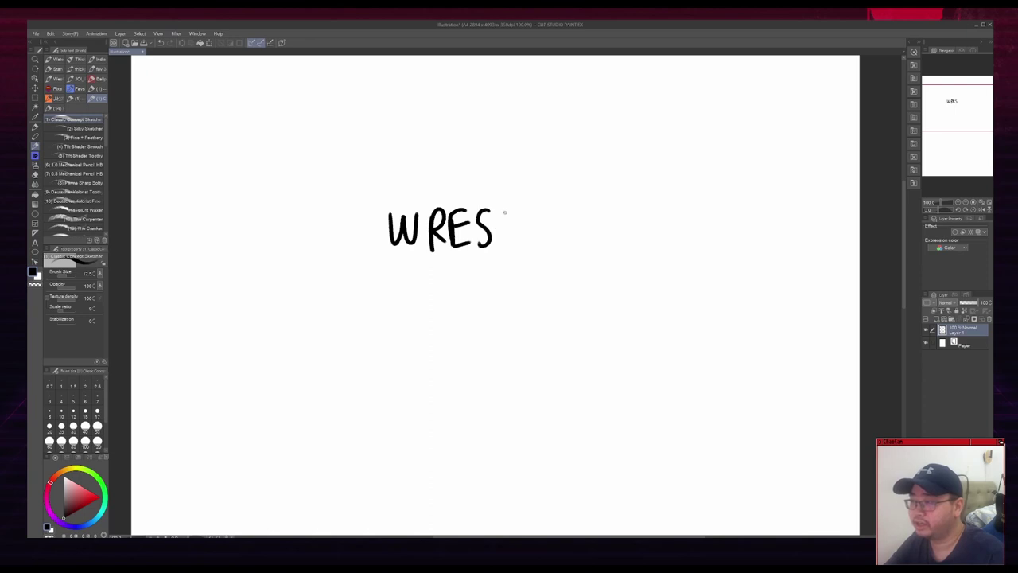
left_click_drag(503, 211, 504, 248)
mouse_move(495, 210)
left_mouse_down()
mouse_move(505, 247)
mouse_move(532, 246)
left_mouse_up()
mouse_move(539, 209)
left_mouse_down()
mouse_move(538, 245)
mouse_move(557, 208)
left_mouse_up()
left_click_drag(541, 226, 555, 224)
left_click_drag(538, 247, 561, 248)
left_click_drag(562, 213, 581, 248)
mouse_move(430, 277)
left_mouse_down()
mouse_move(430, 318)
mouse_move(449, 276)
left_mouse_up()
mouse_move(429, 299)
left_mouse_down()
mouse_move(451, 288)
mouse_move(451, 321)
left_mouse_up()
mouse_move(452, 276)
left_mouse_down()
mouse_move(464, 312)
mouse_move(495, 281)
mouse_move(482, 278)
left_mouse_up()
mouse_move(515, 278)
left_mouse_down()
mouse_move(506, 280)
mouse_move(521, 305)
left_mouse_up()
mouse_move(507, 300)
left_mouse_down()
mouse_move(523, 301)
mouse_move(531, 315)
left_mouse_up()
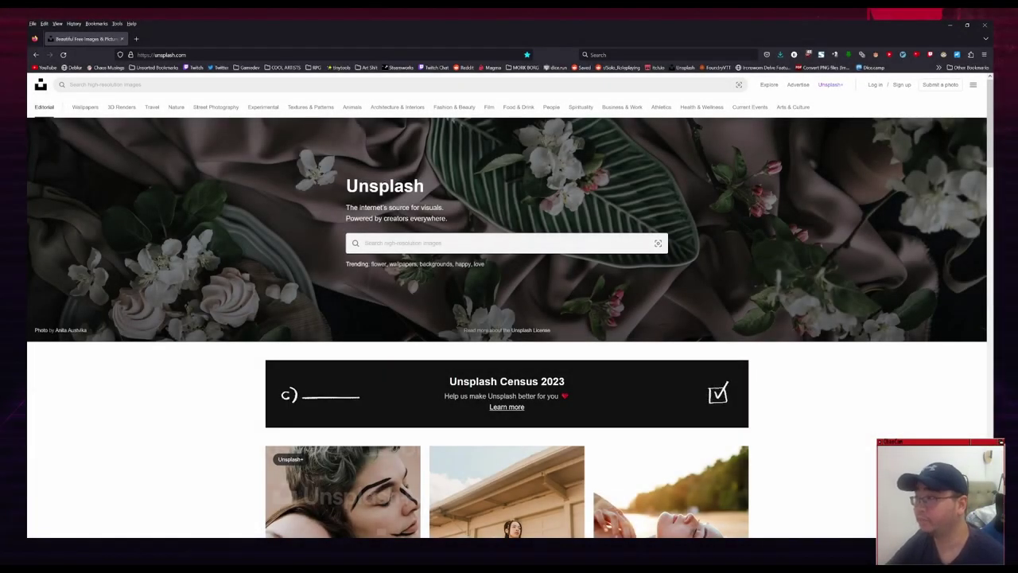
Switch to Unsplash in the browser, search for "frog" and look over the photos found
left_click(507, 243)
type("frog")
key("Return")
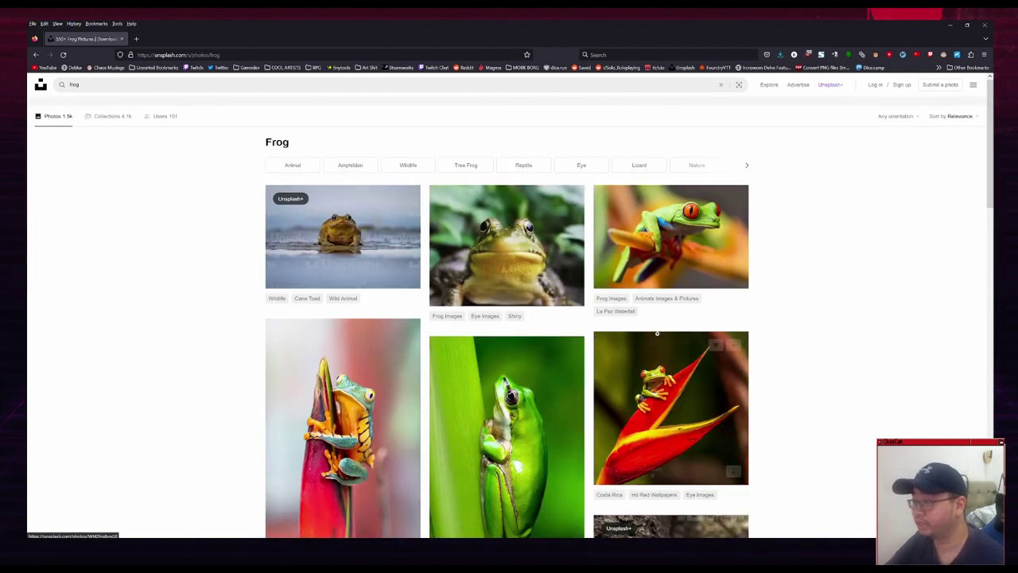
scroll(540, 343, "down", 3)
scroll(540, 342, "down", 2)
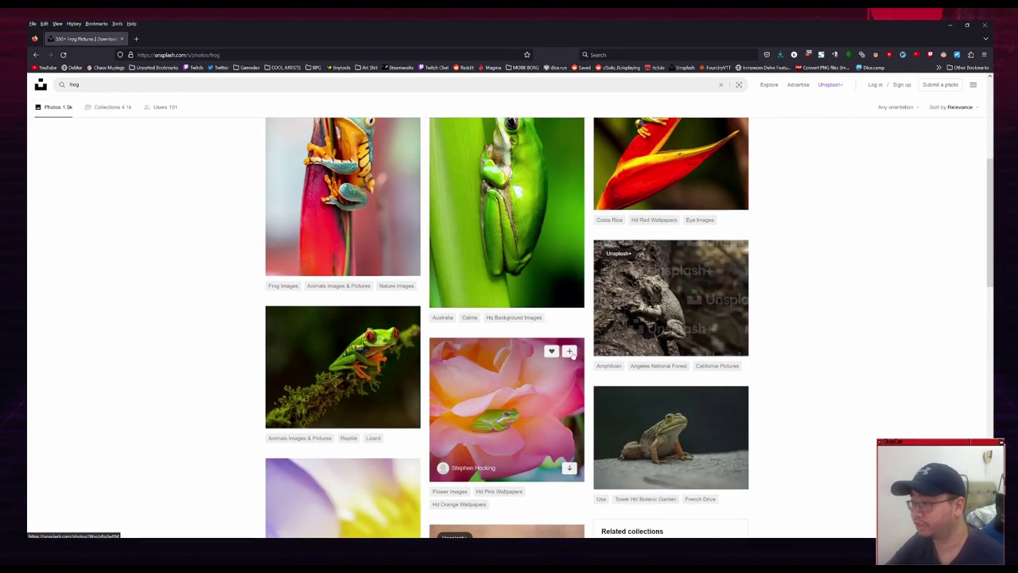
Open the Unsplash+ photo of a frog sitting in water, review its Unsplash+ License terms, and return to the frog photos
scroll(540, 343, "up", 5)
left_click(337, 249)
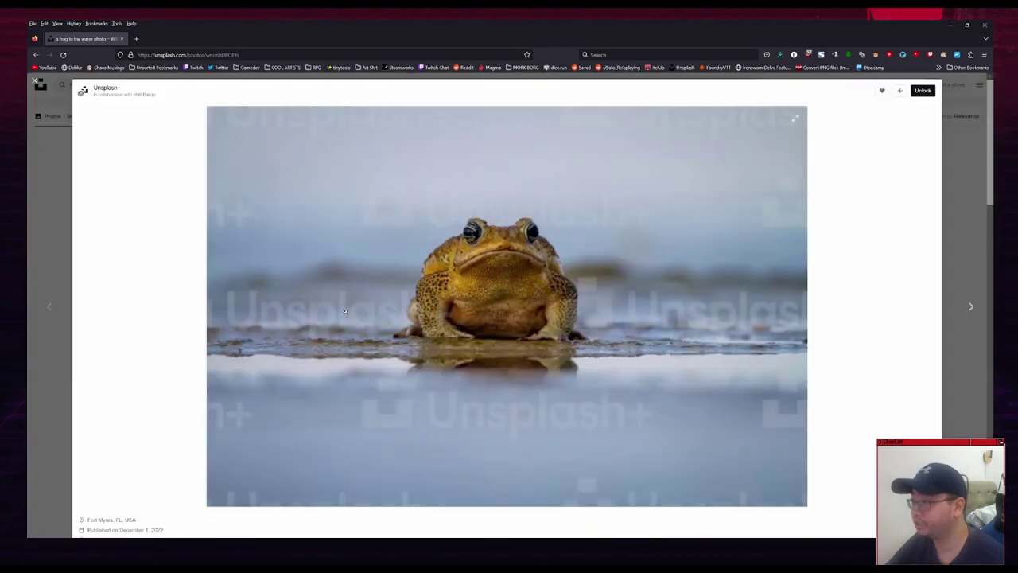
scroll(633, 323, "down", 1)
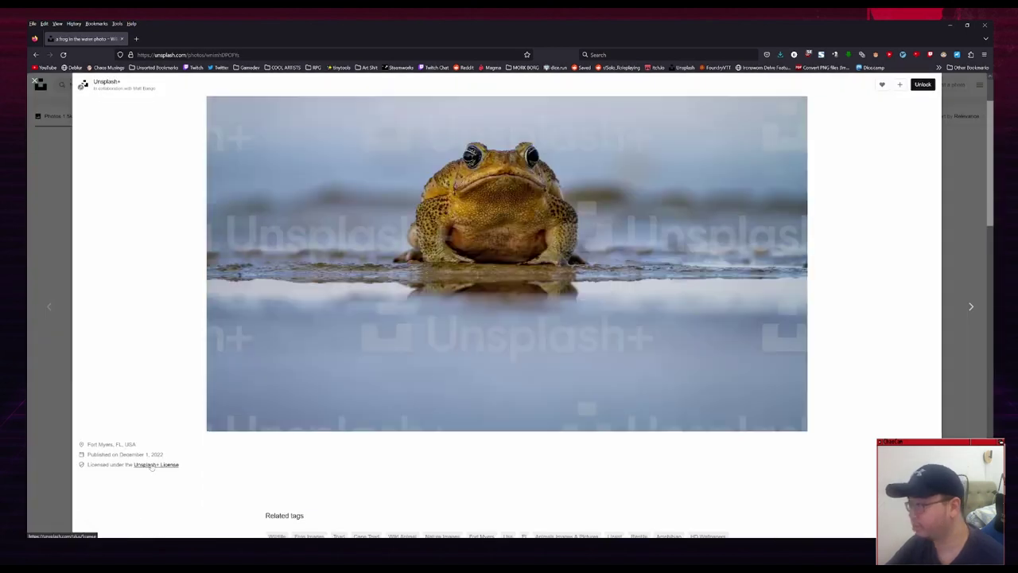
left_click(151, 465)
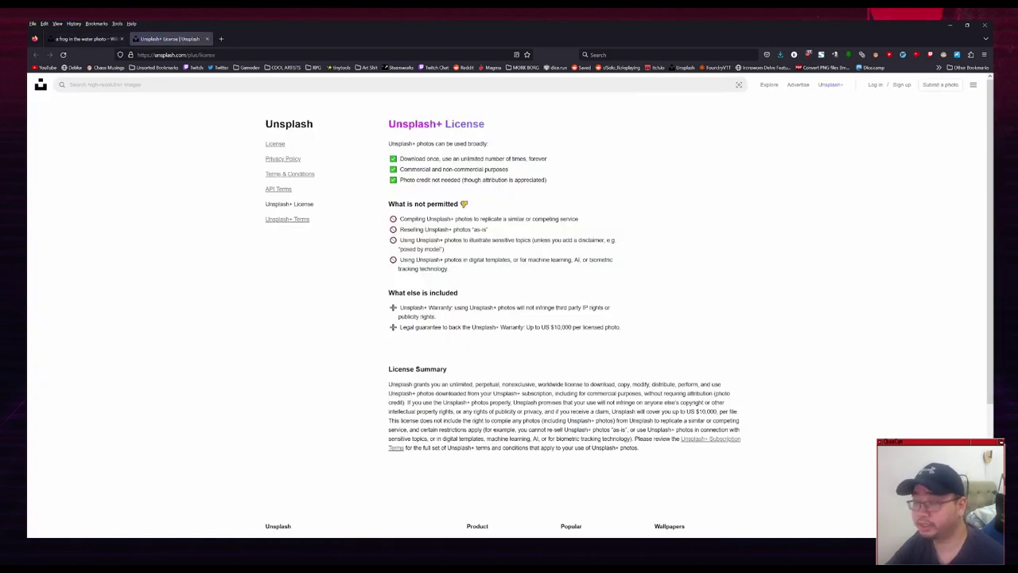
key("ctrl+w")
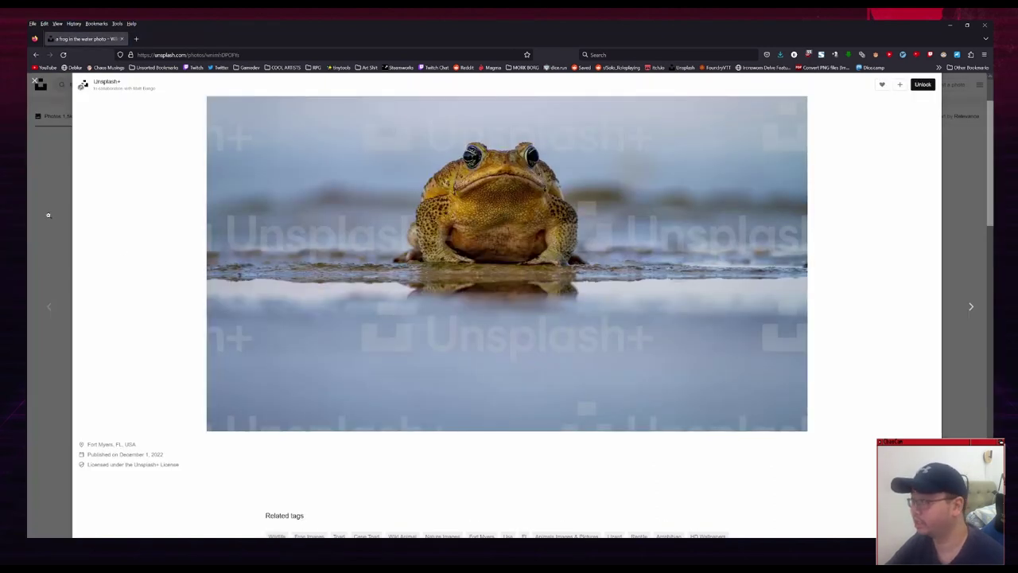
left_click(36, 87)
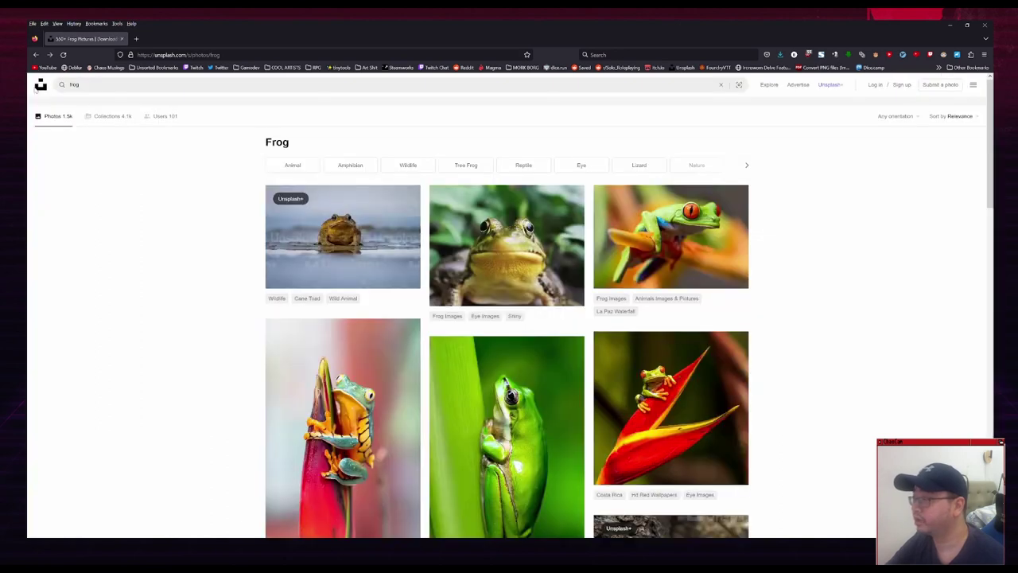
Open the free close-up photo of the yellow-throated frog, review its Unsplash License terms, and return to the frog photos
left_click(507, 247)
scroll(255, 333, "down", 1)
left_click(134, 377)
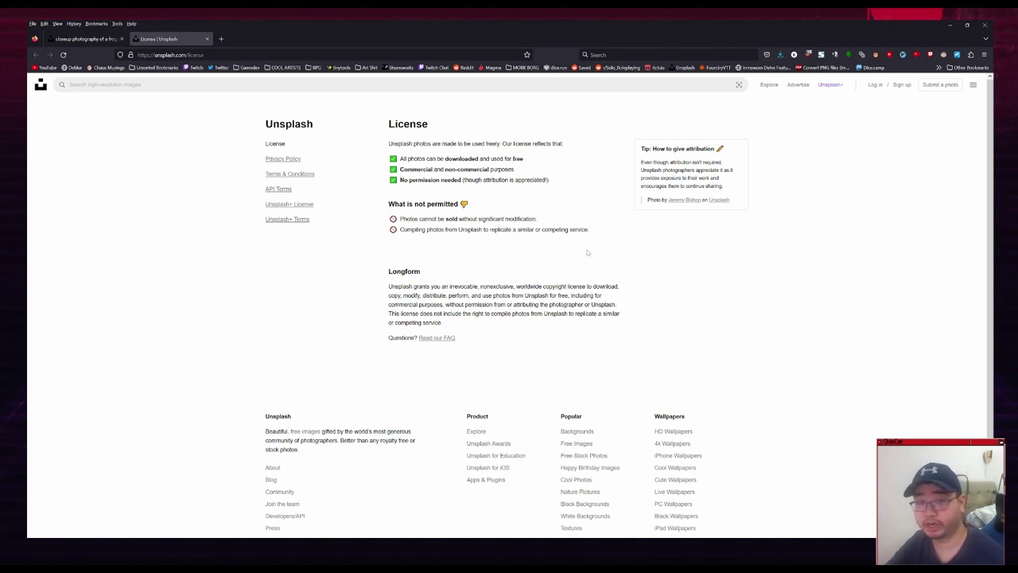
key("ctrl+w")
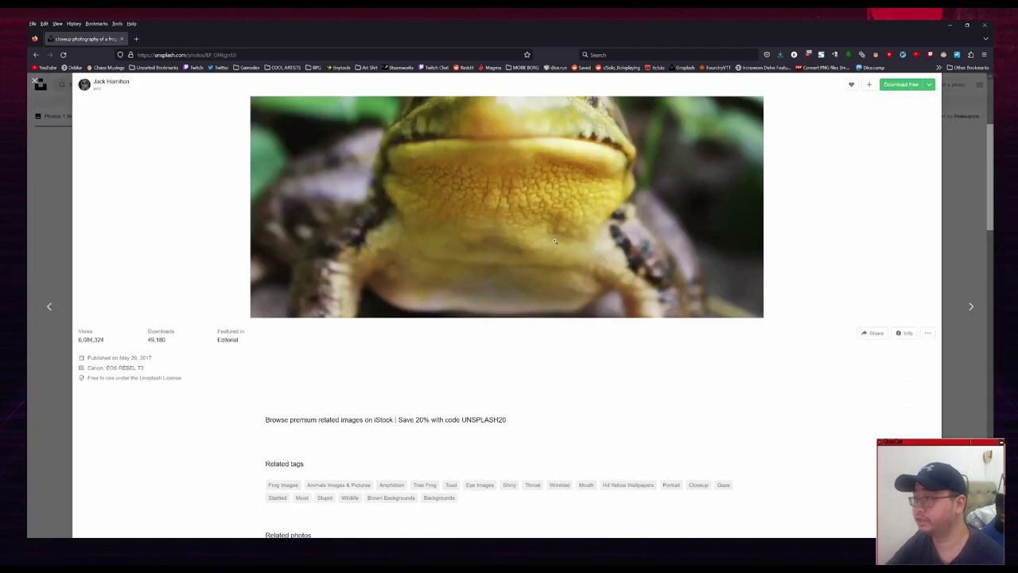
left_click(42, 88)
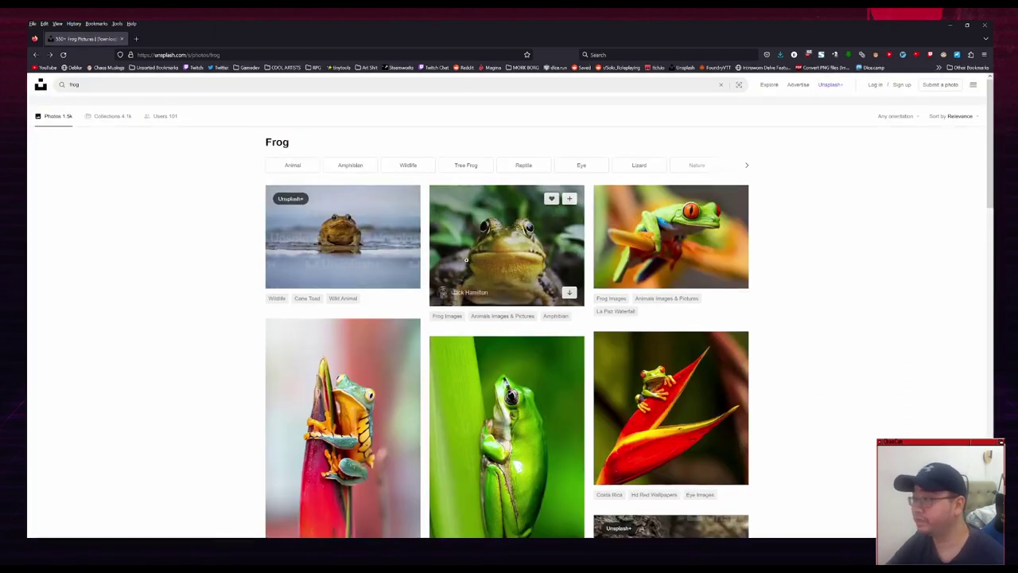
Find the photo of a green frog sitting on a grey stone surface and open its image in a new tab
scroll(537, 280, "down", 1)
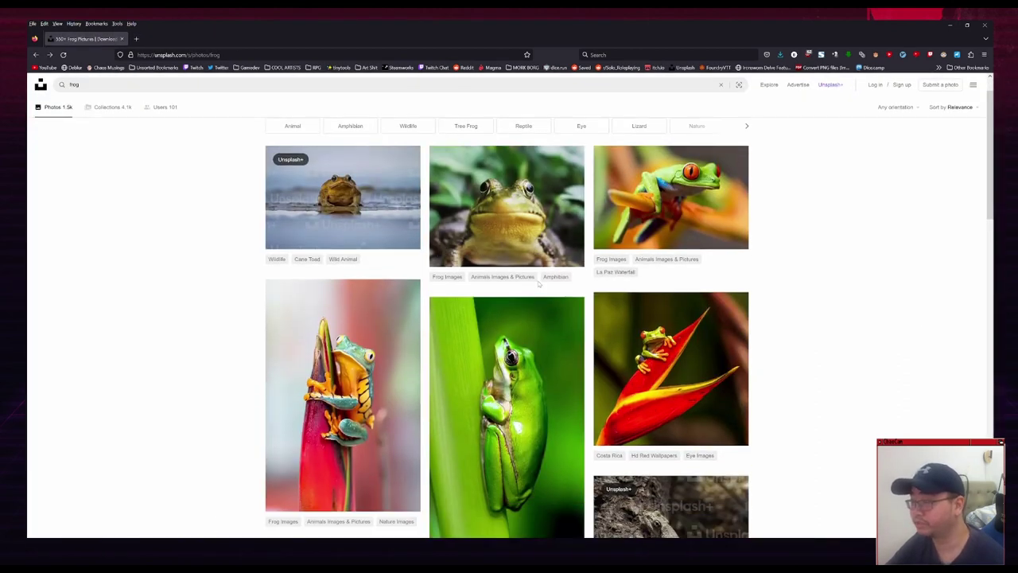
scroll(538, 283, "down", 1)
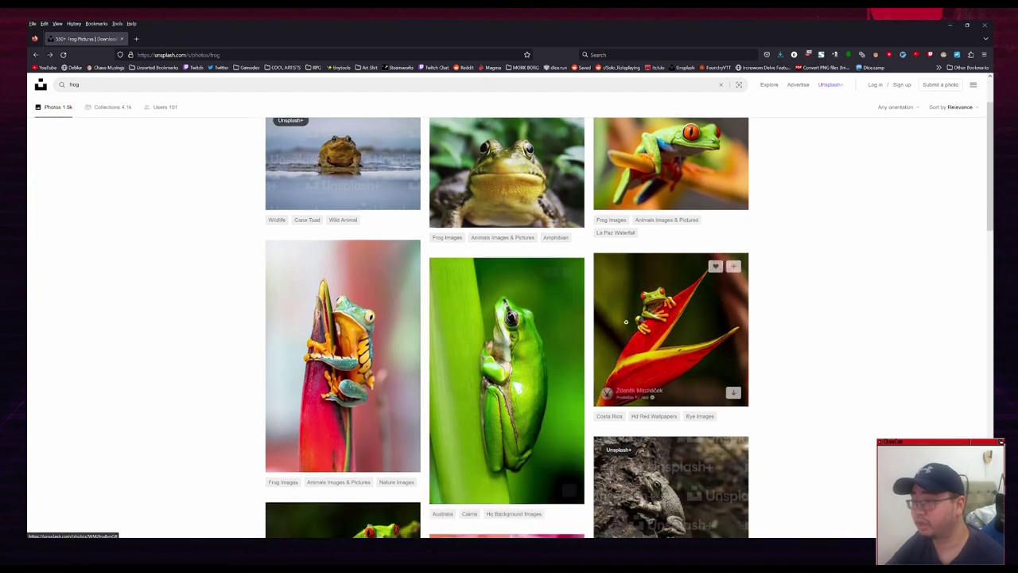
scroll(611, 340, "down", 7)
left_click(648, 354)
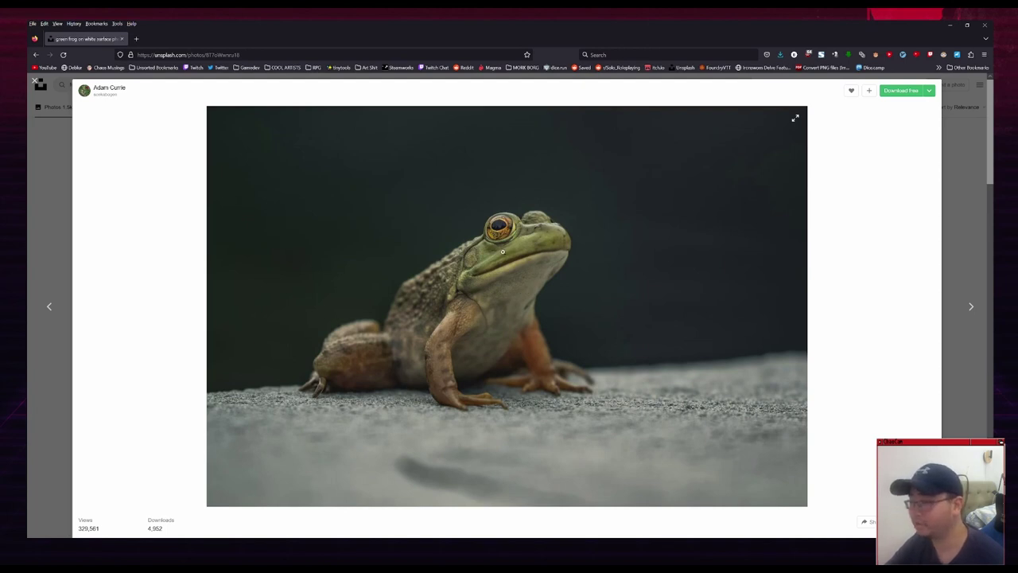
right_click(541, 233)
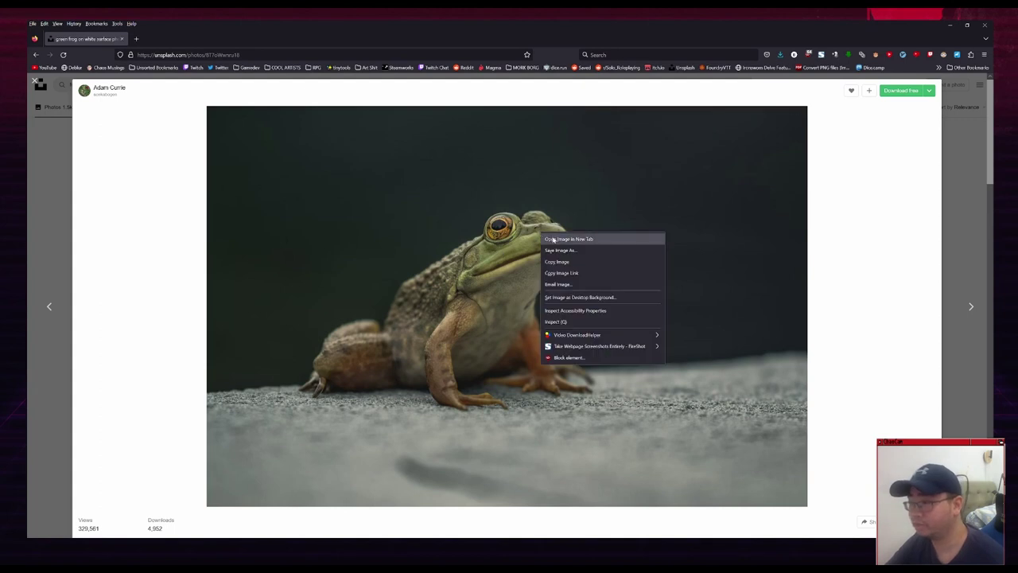
left_click(555, 239)
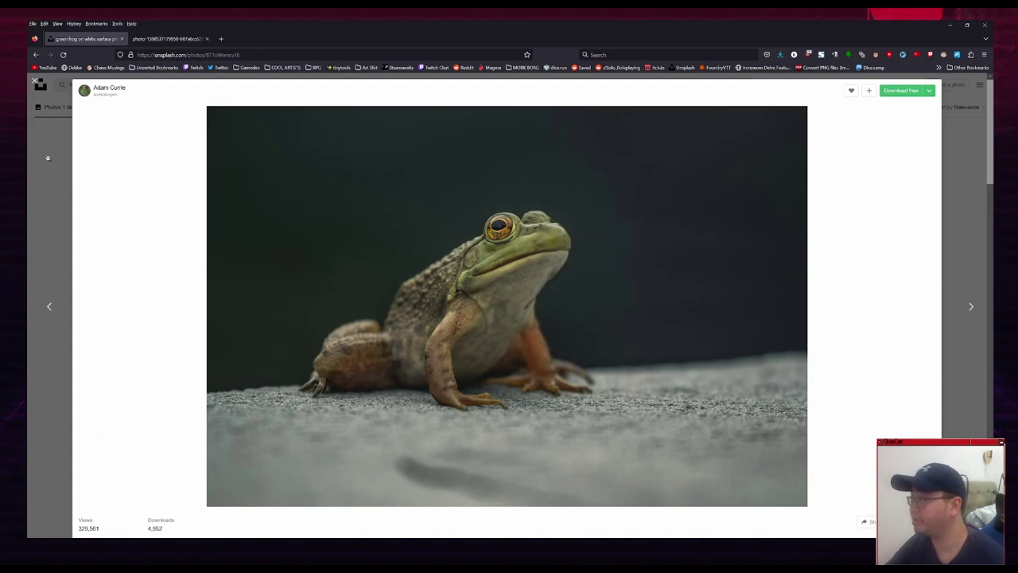
Return to the search results, search Unsplash for "muscular arms" and look over the photos found
left_click(35, 82)
left_click_drag(83, 84, 47, 85)
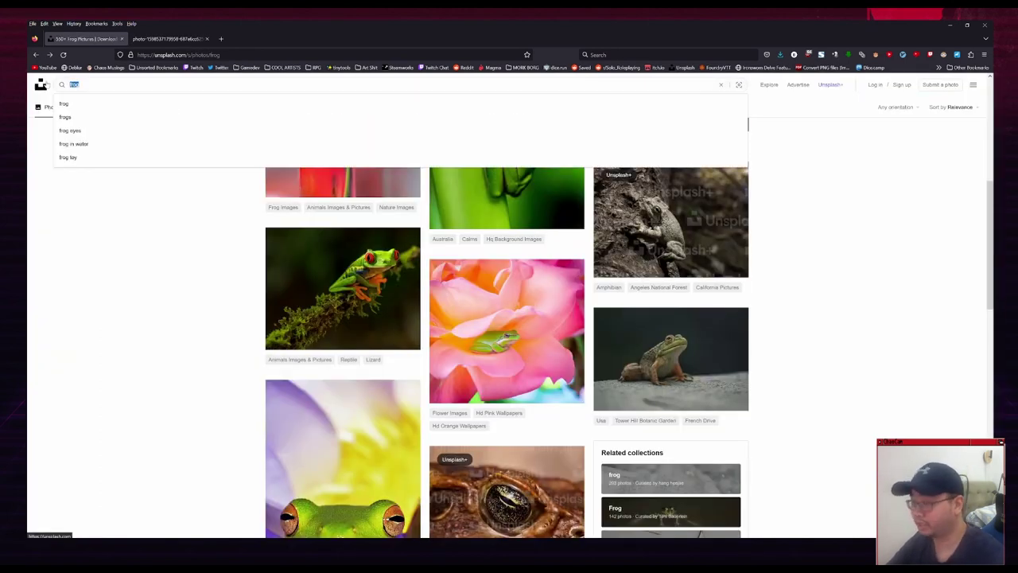
type("muscular anima")
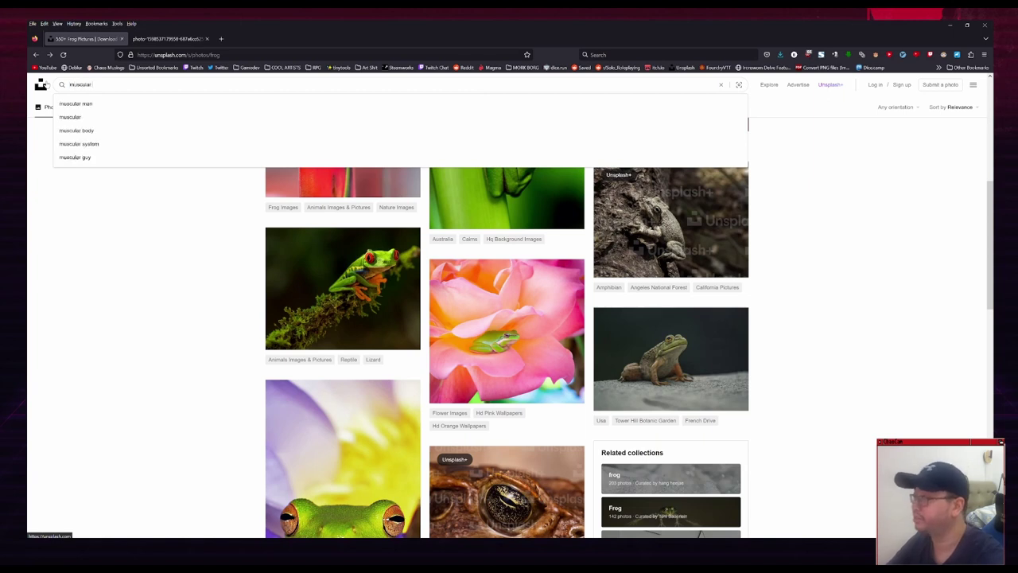
key("BackSpace")
key("BackSpace")
key("BackSpace")
key("BackSpace")
type("rms")
key("Return")
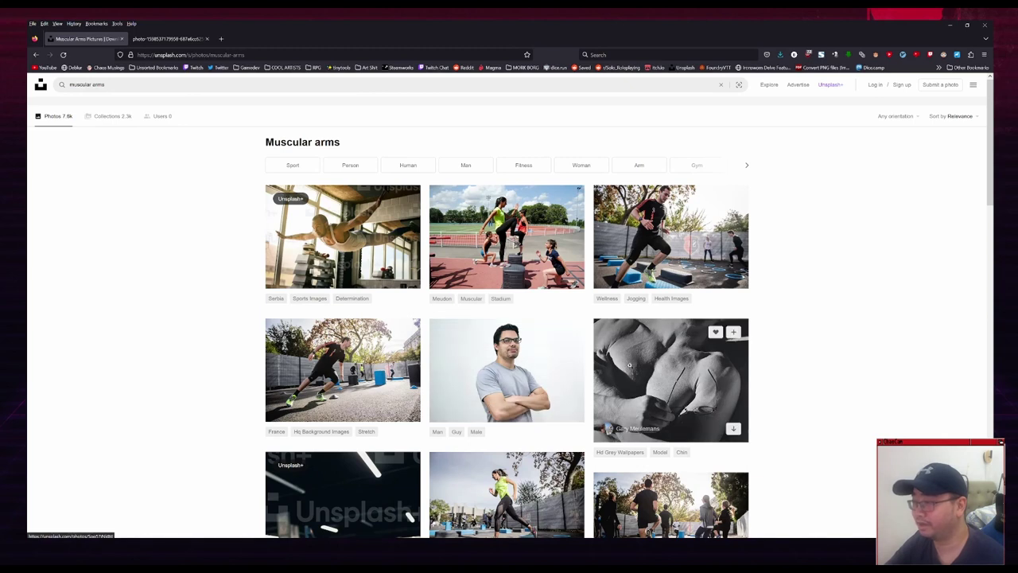
scroll(636, 358, "down", 10)
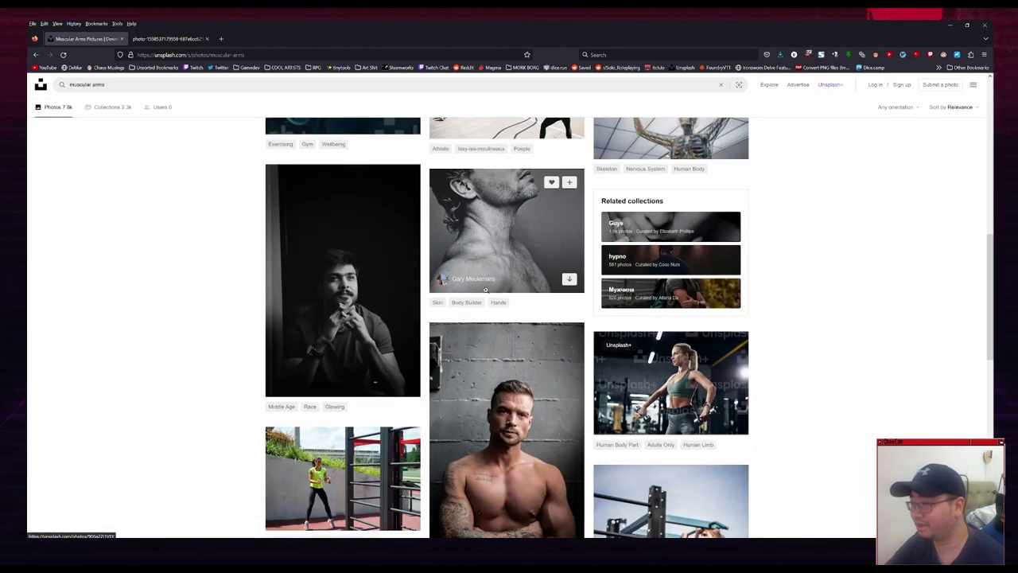
scroll(487, 291, "up", 6)
Search Unsplash for "muscles" and compare the photos found with the opened frog image
left_click_drag(146, 86, 30, 76)
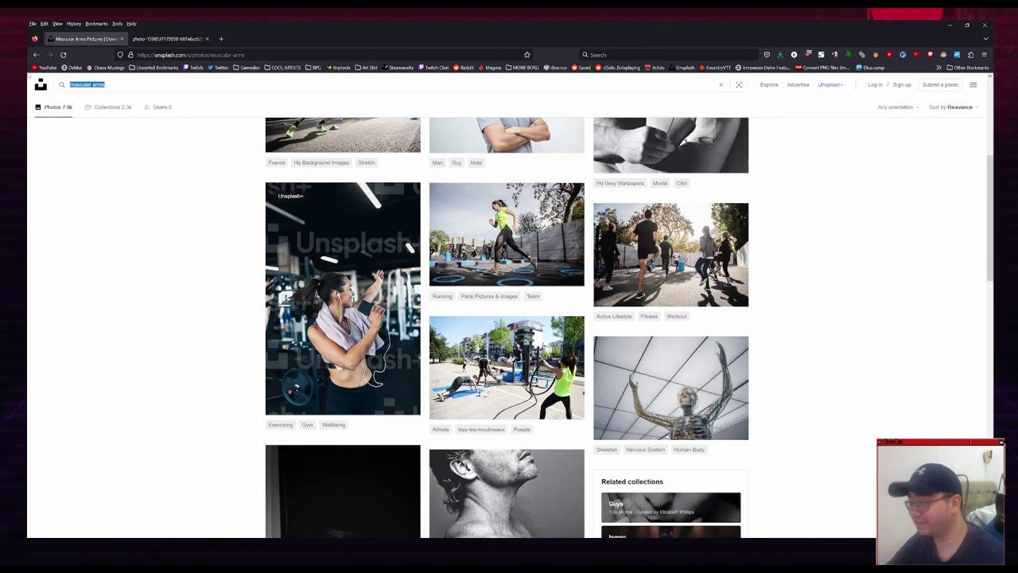
type("muscles")
key("Return")
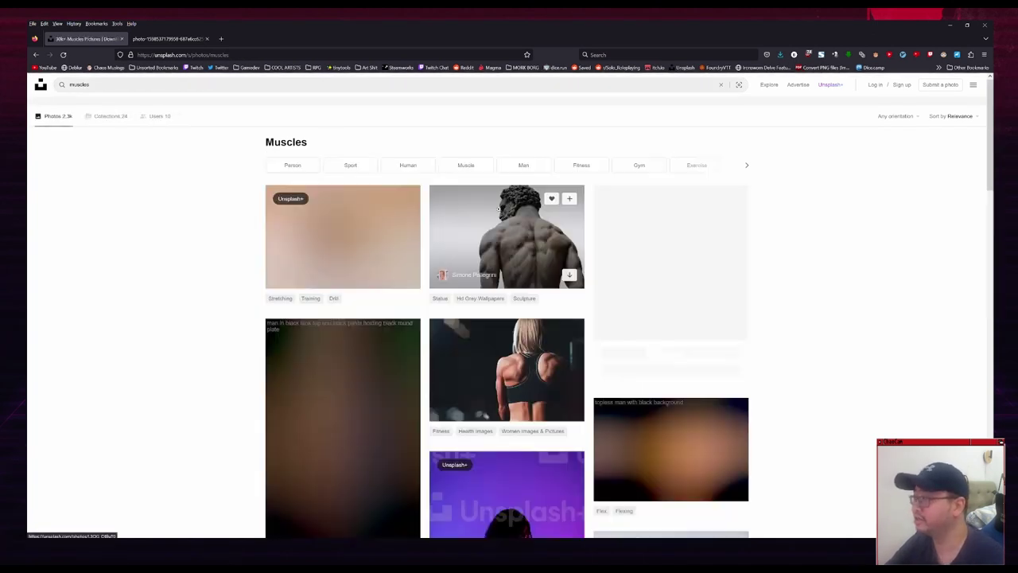
key("ctrl+Tab")
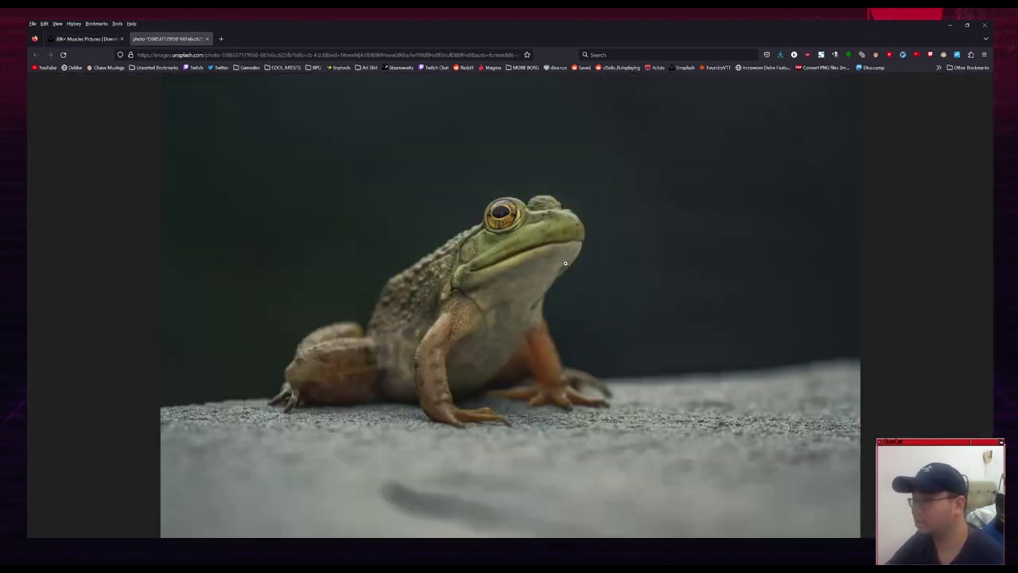
key("ctrl+Tab")
Open the image of the man in a black tank top holding a weight plate in a new tab and return to the results
scroll(497, 307, "down", 2)
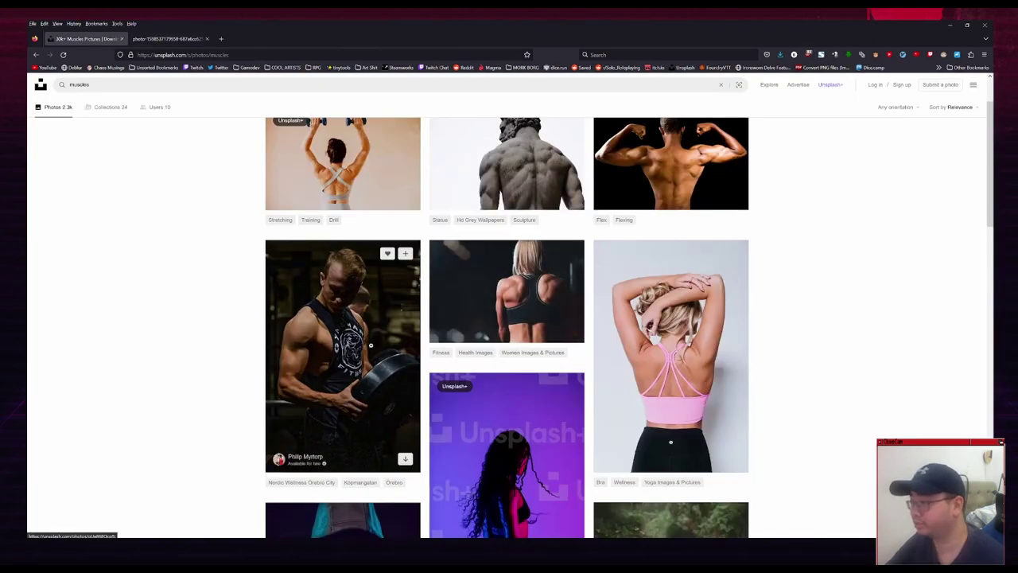
left_click(379, 334)
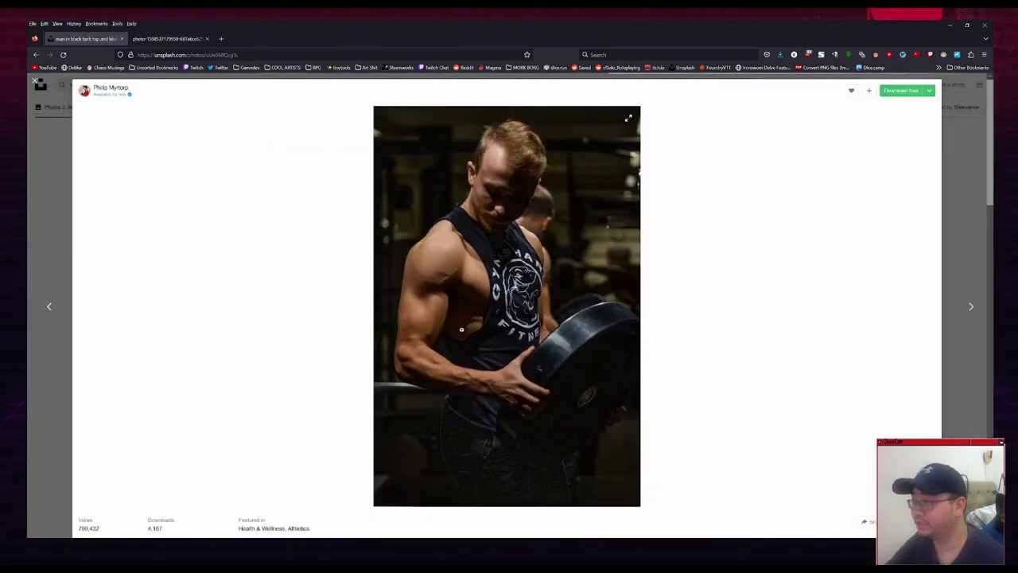
right_click(479, 273)
left_click(499, 284)
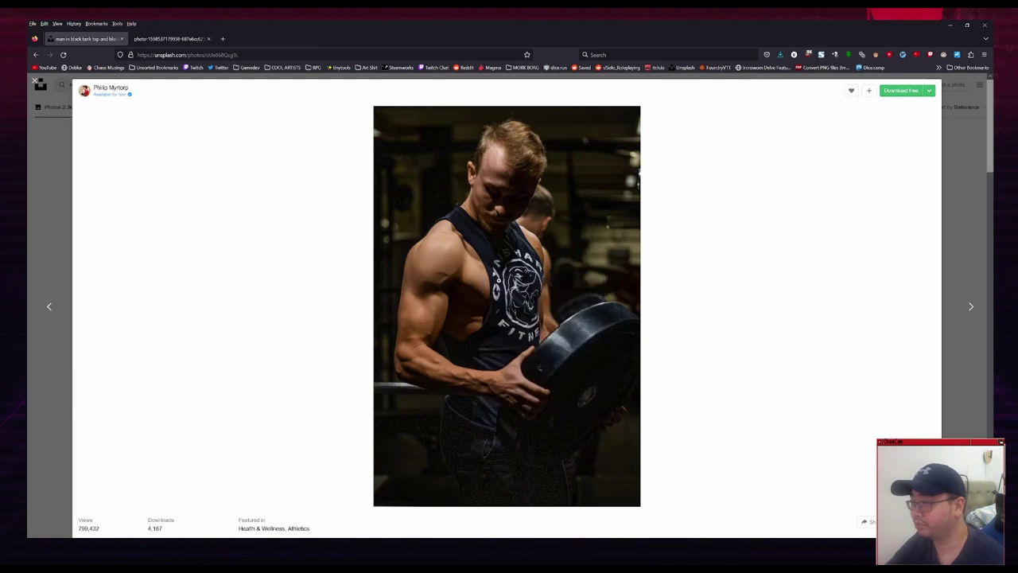
left_click(53, 163)
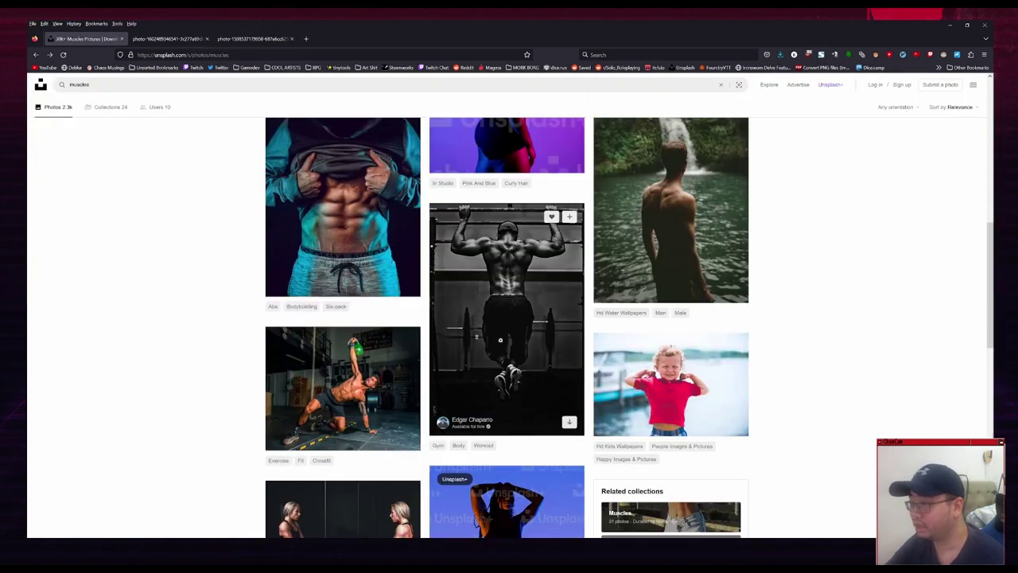
Find the photo of the shouting man flexing before a graffiti wall, open its image in a new tab, and browse further muscle photos
scroll(493, 343, "down", 5)
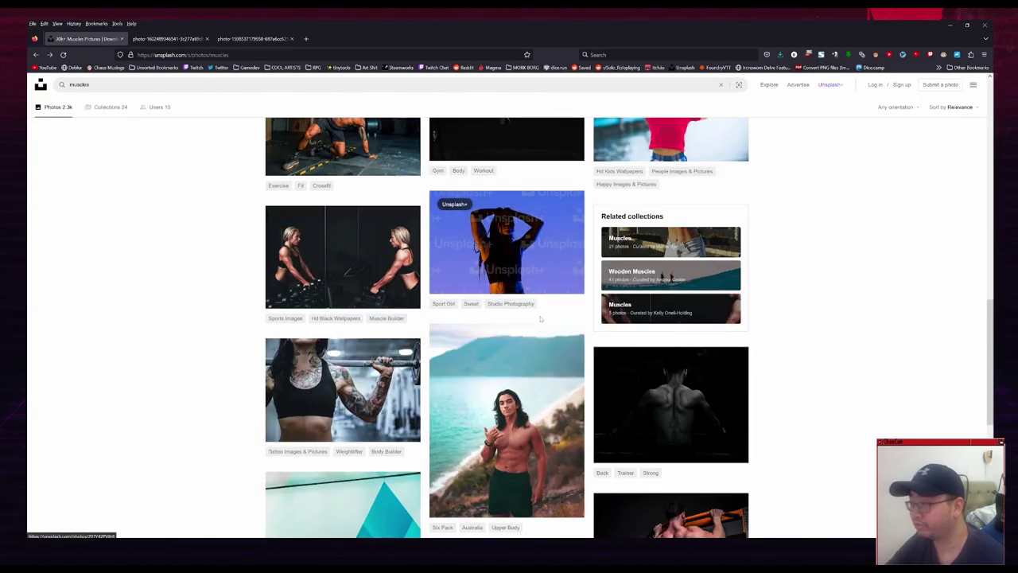
scroll(509, 334, "down", 3)
scroll(498, 393, "up", 1)
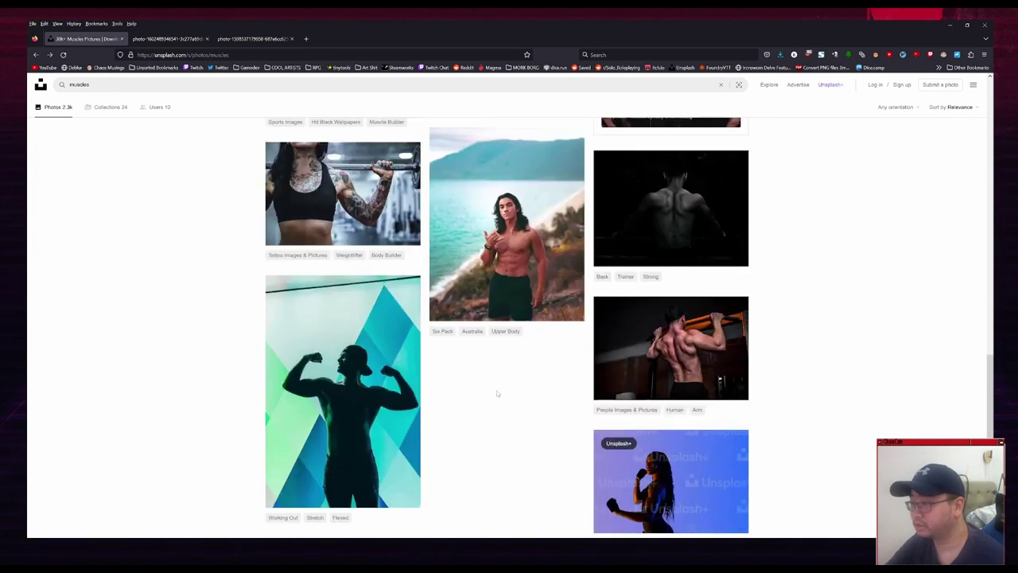
scroll(509, 390, "down", 2)
left_click(509, 384)
scroll(592, 338, "down", 5)
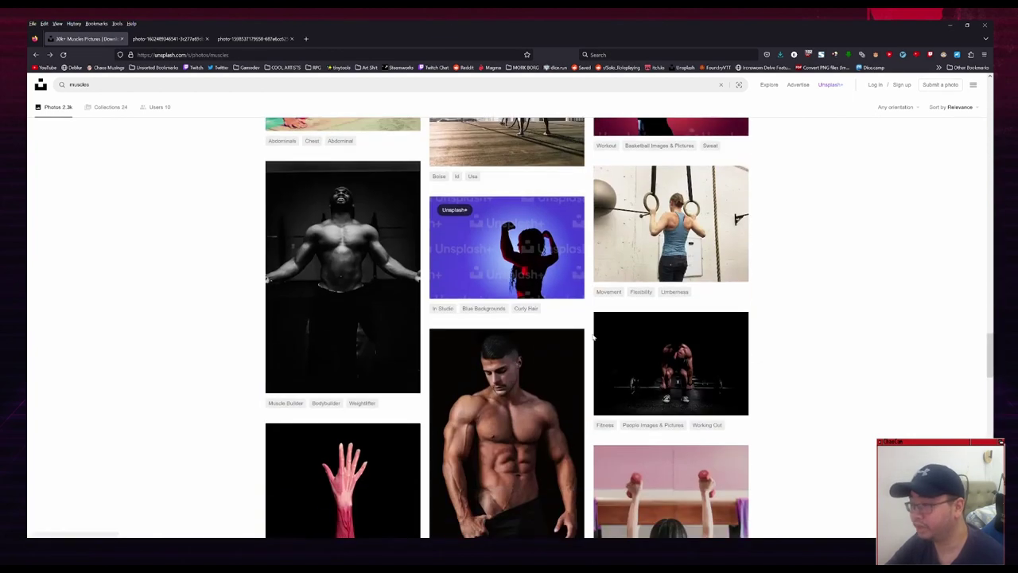
scroll(593, 338, "down", 10)
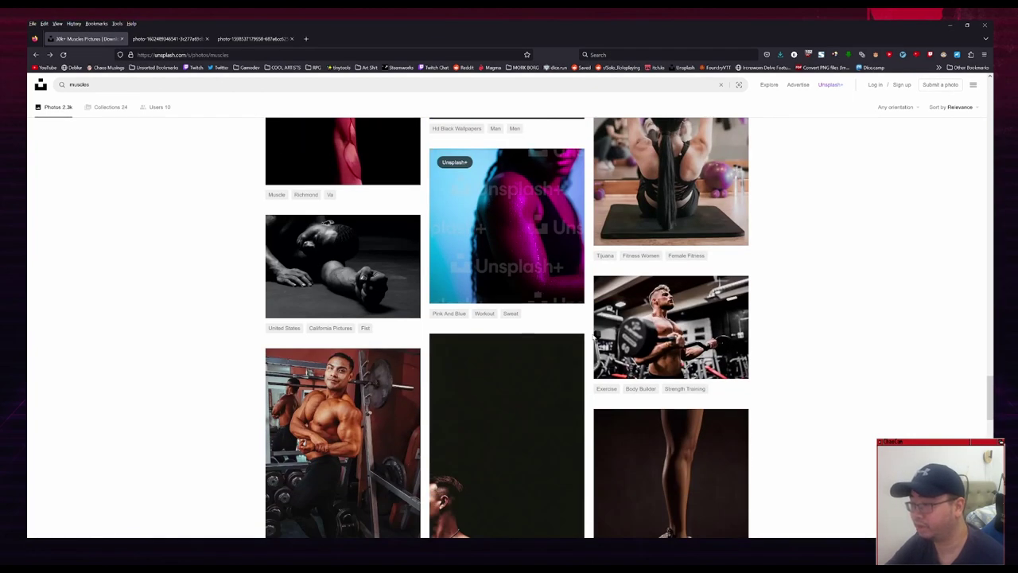
scroll(592, 338, "down", 5)
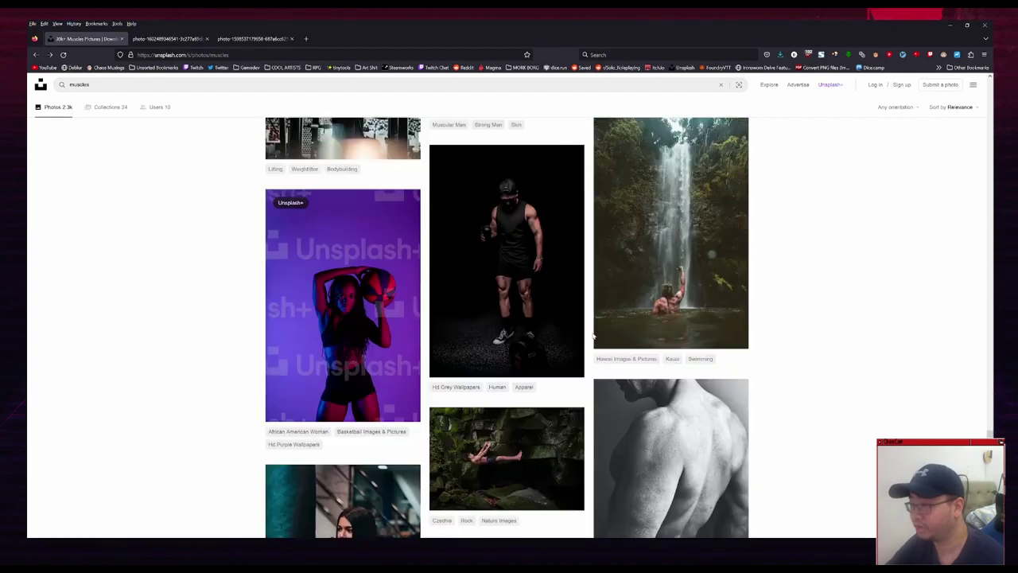
left_click(509, 318)
right_click(502, 282)
left_click(525, 284)
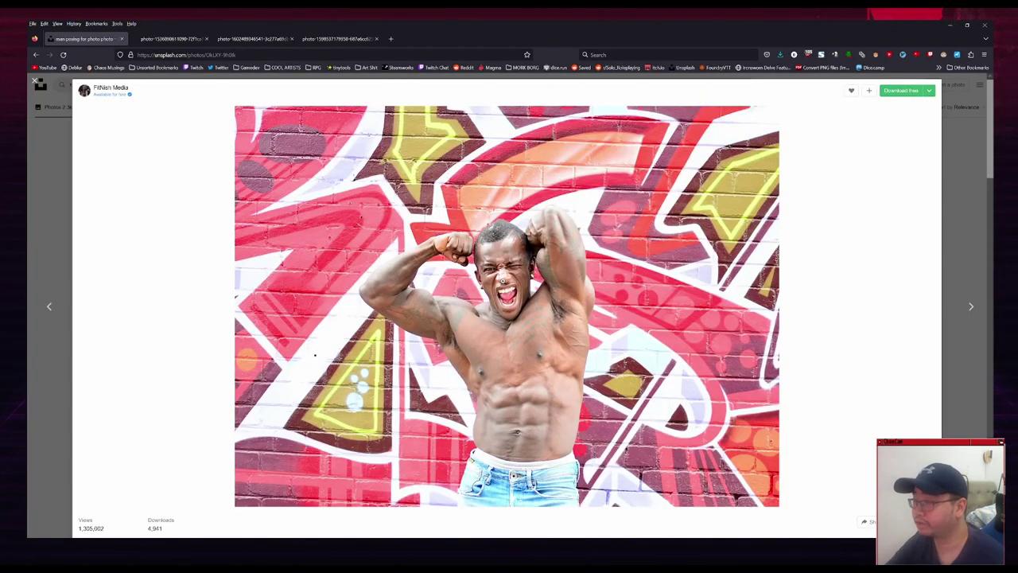
left_click(38, 84)
scroll(195, 247, "down", 5)
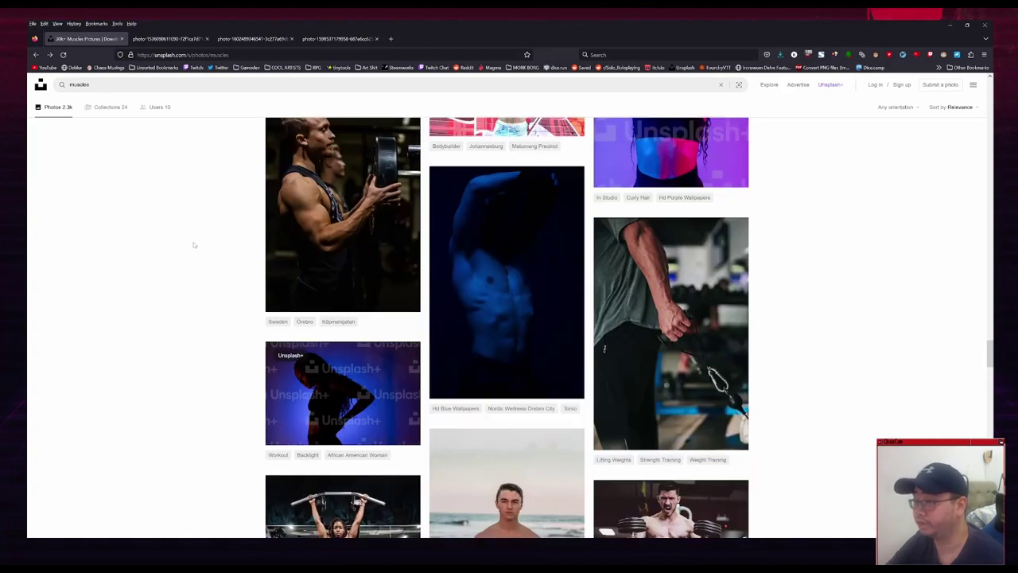
scroll(207, 262, "down", 10)
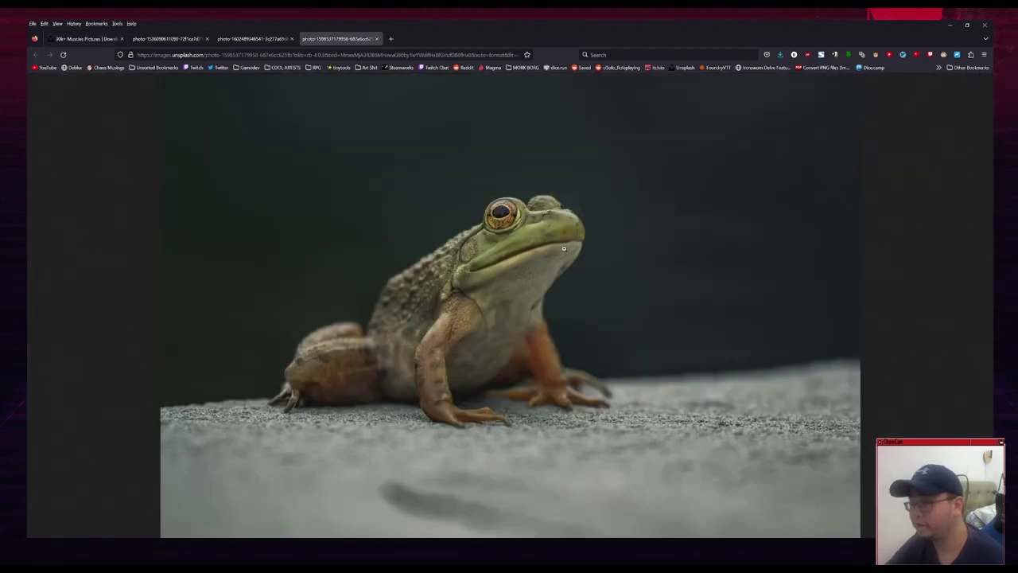
Copy the full-size image of the frog on grey stone and paste it into the illustration in Clip Studio Paint
right_click(566, 247)
left_click(582, 267)
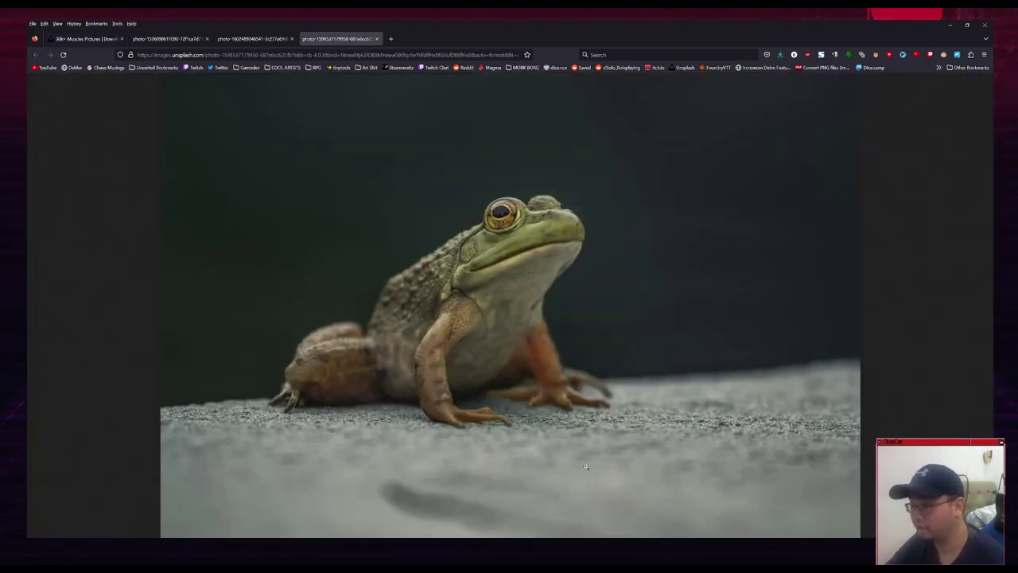
key("alt+Tab")
key("ctrl+v")
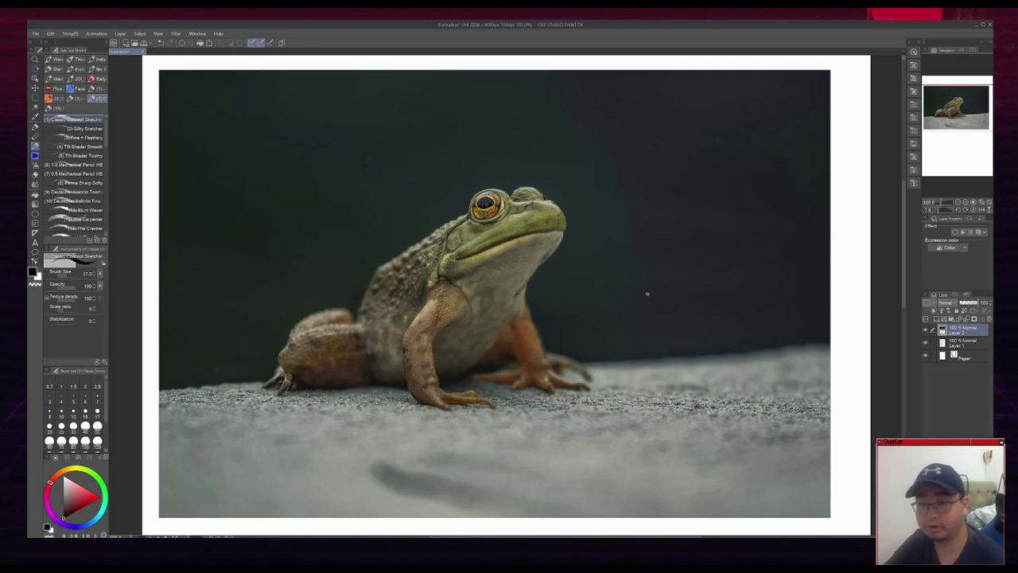
Fill a new layer above the frog photo with Perlin noise at scale 3 and amplitude 1.5, and set its blending mode to Hard mix
left_click(939, 320)
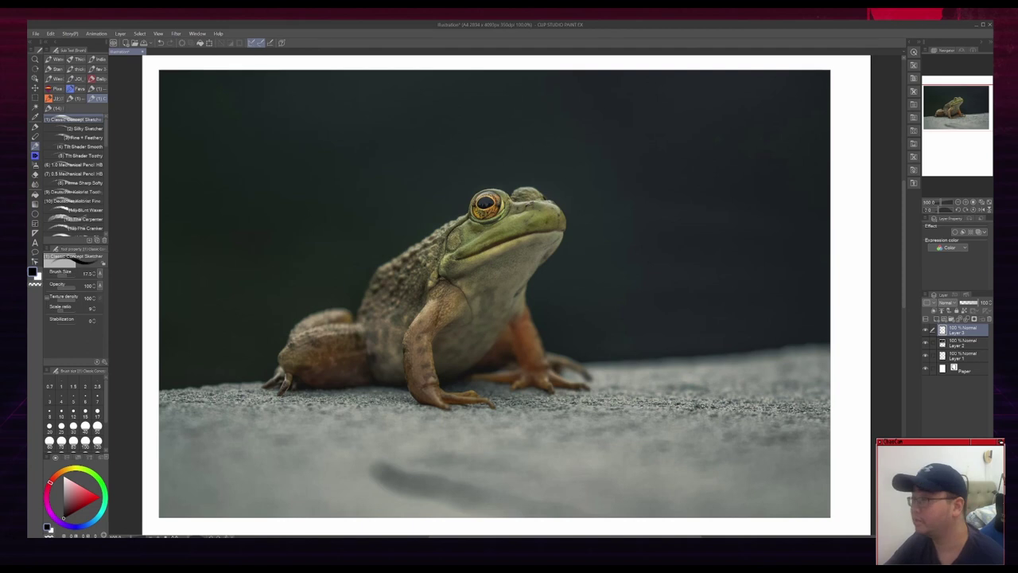
left_click(176, 33)
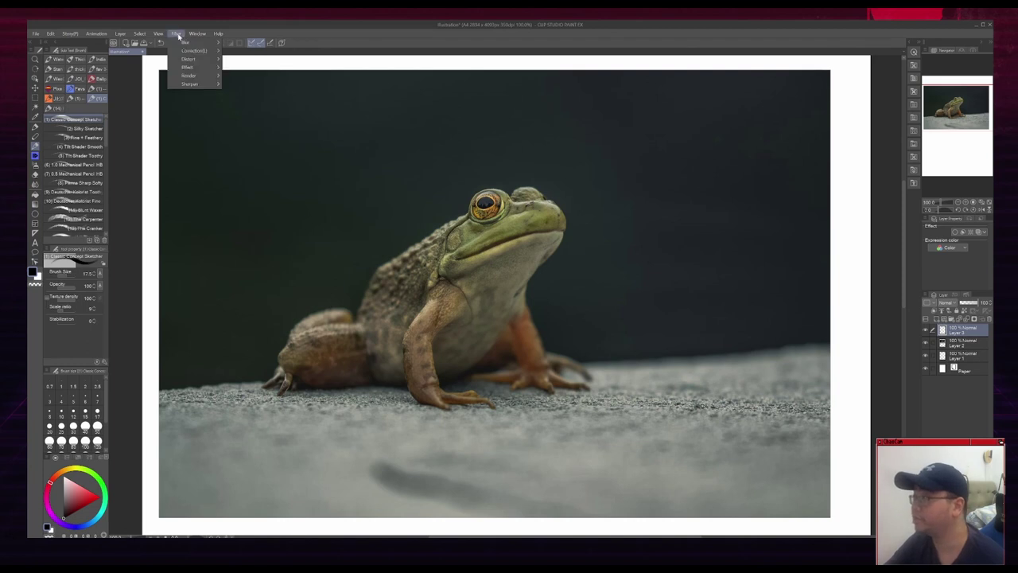
mouse_move(207, 76)
left_click(246, 76)
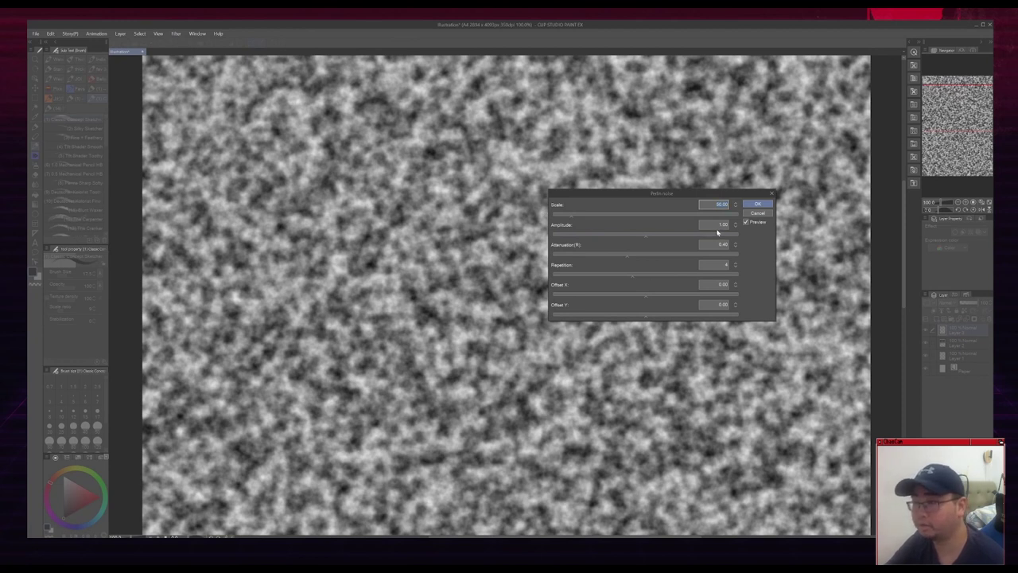
type("3")
key("Tab")
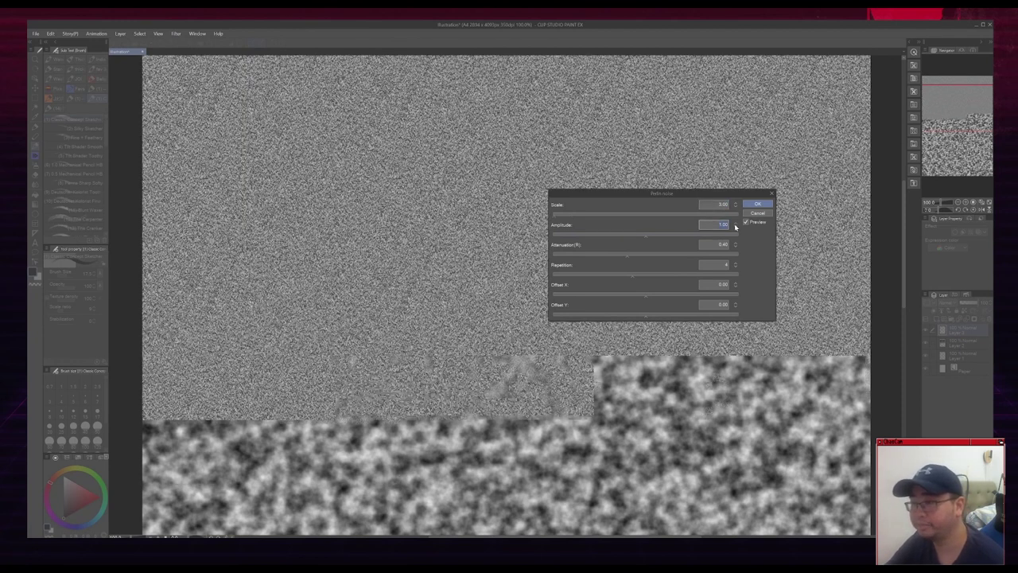
type("1.5")
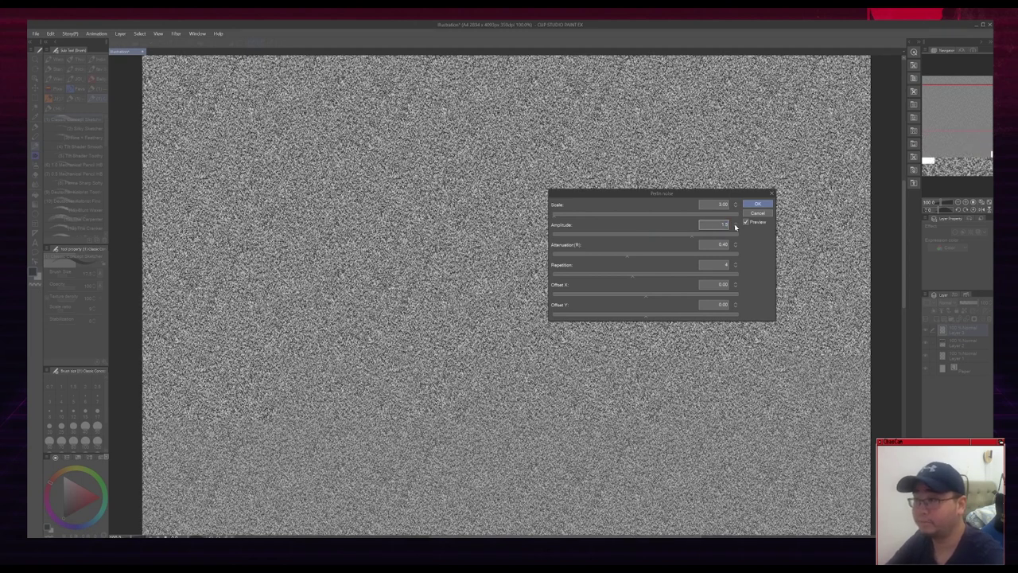
key("Return")
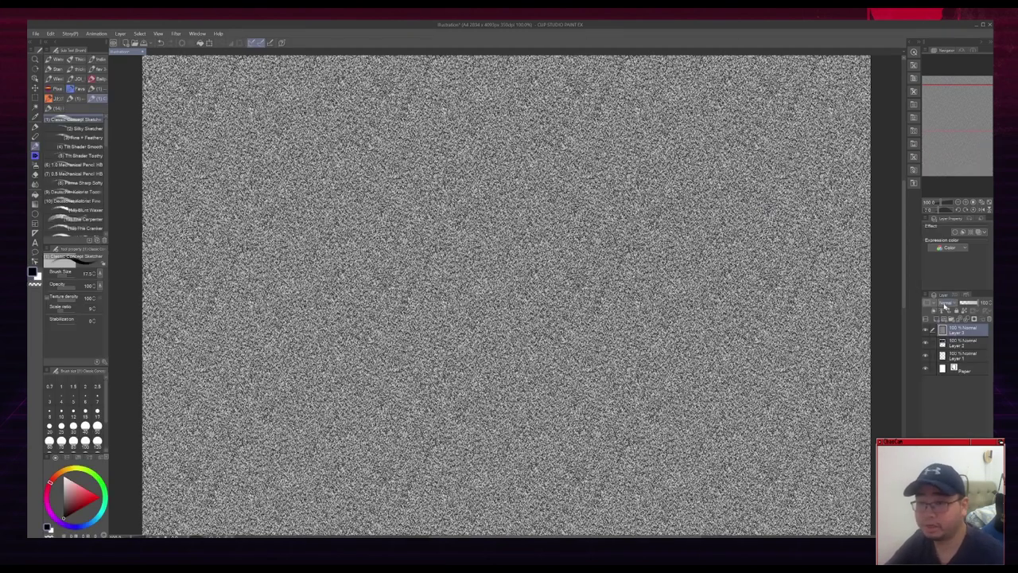
left_click(944, 305)
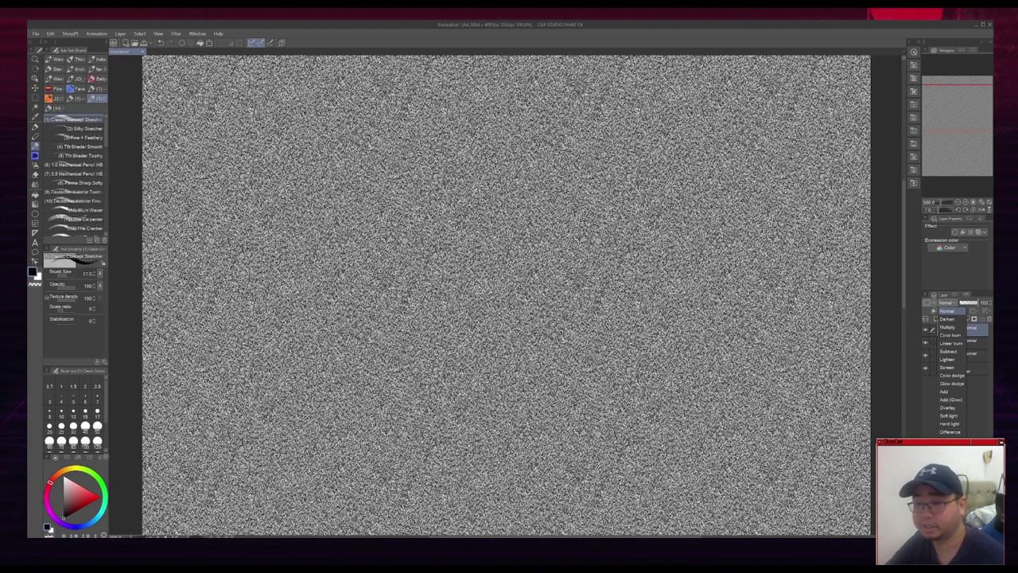
left_click(949, 464)
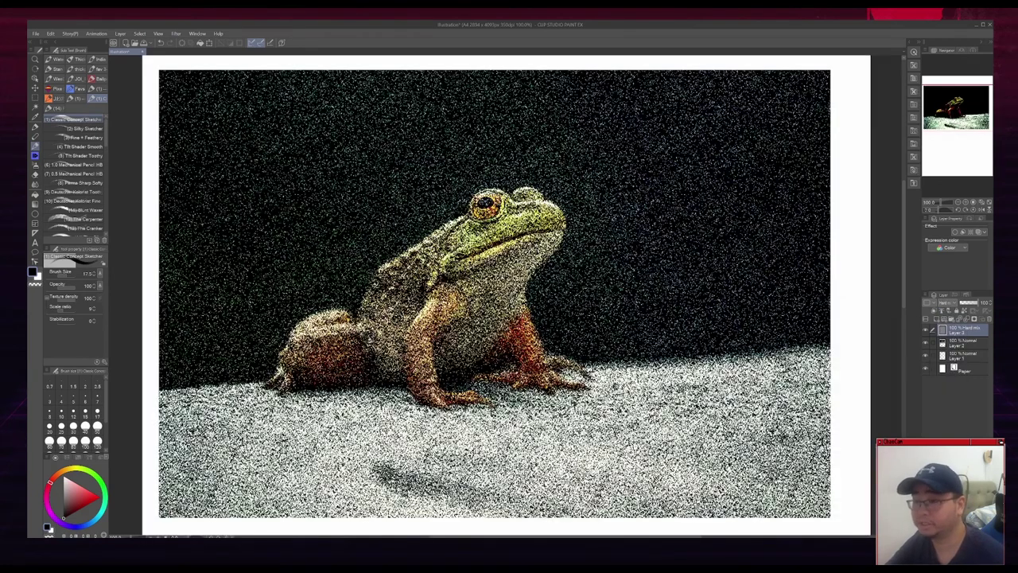
Add a Hue/Saturation/Luminosity correction layer directly above the frog photo with the saturation set to -100
left_click(958, 343)
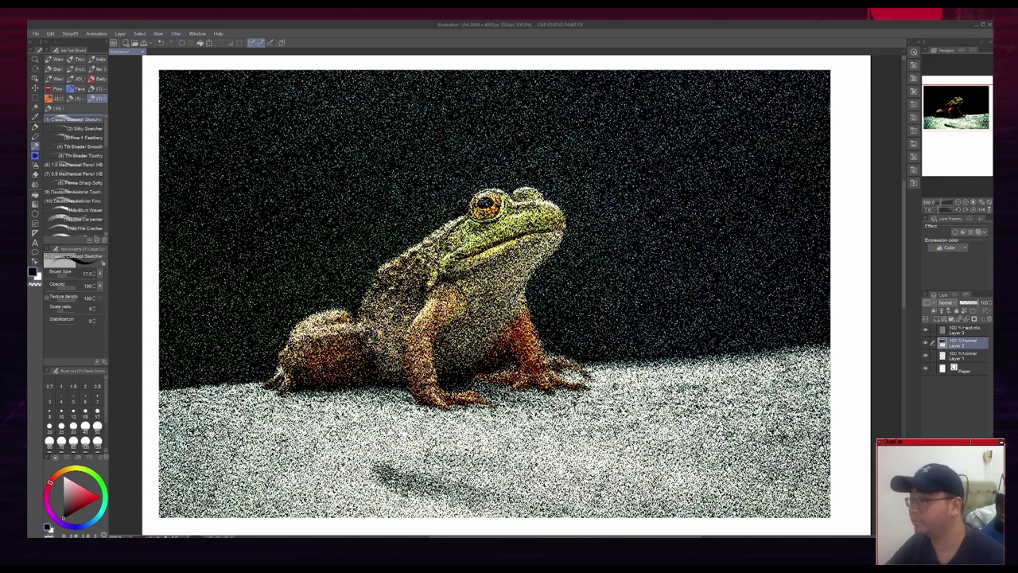
left_click(120, 33)
mouse_move(149, 58)
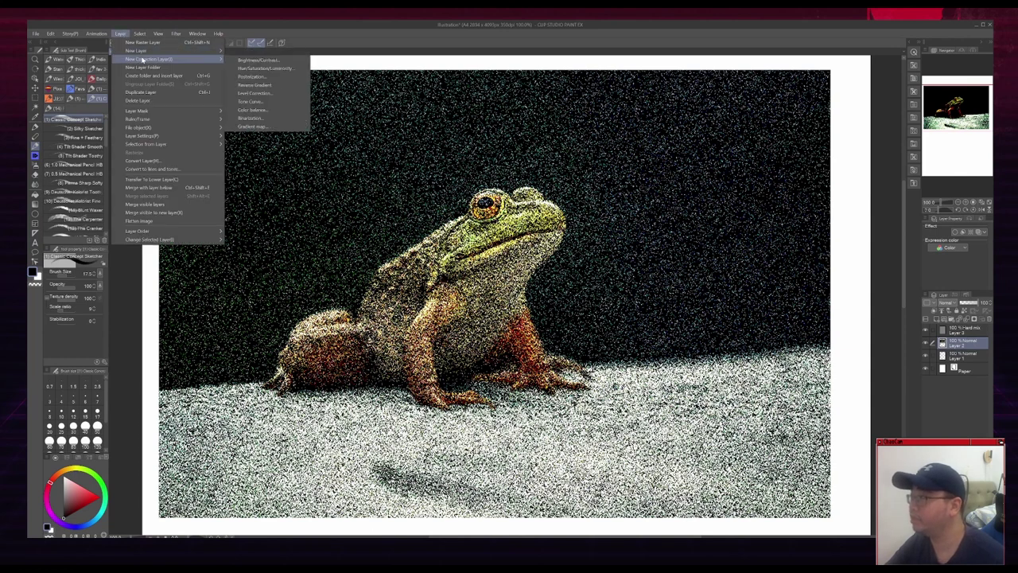
left_click(253, 70)
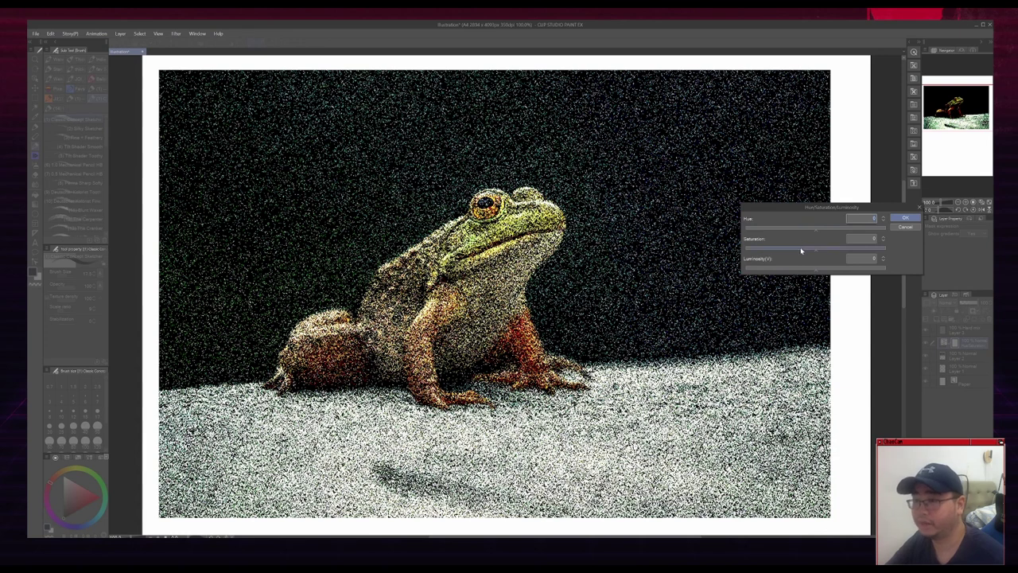
left_click_drag(800, 251, 745, 249)
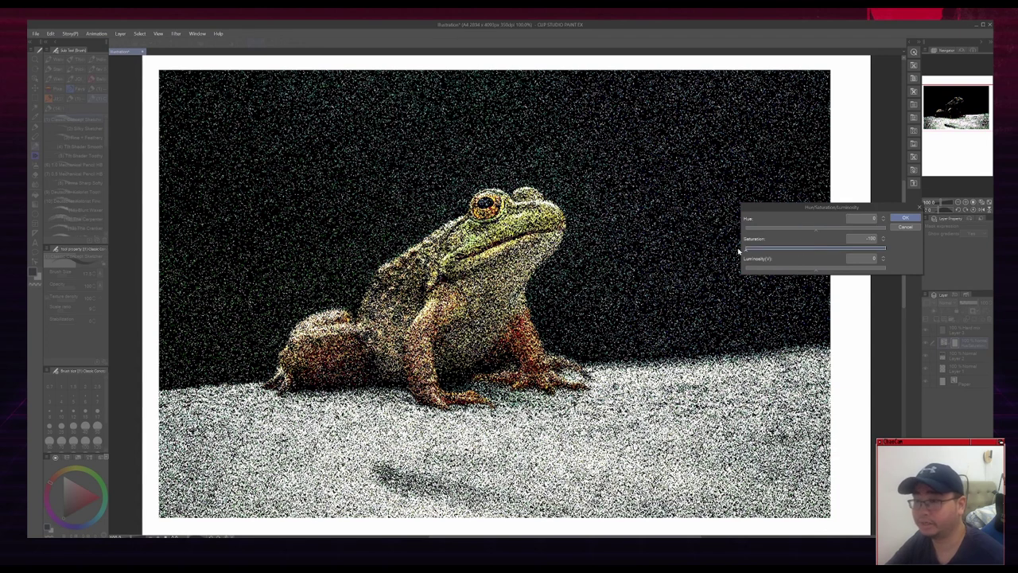
left_click(904, 217)
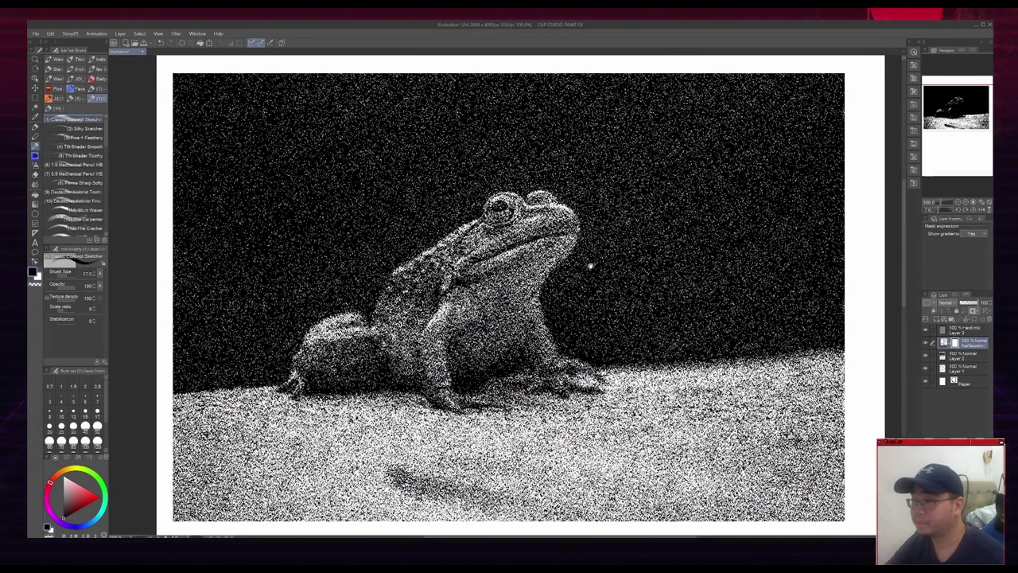
left_click_drag(578, 264, 591, 266)
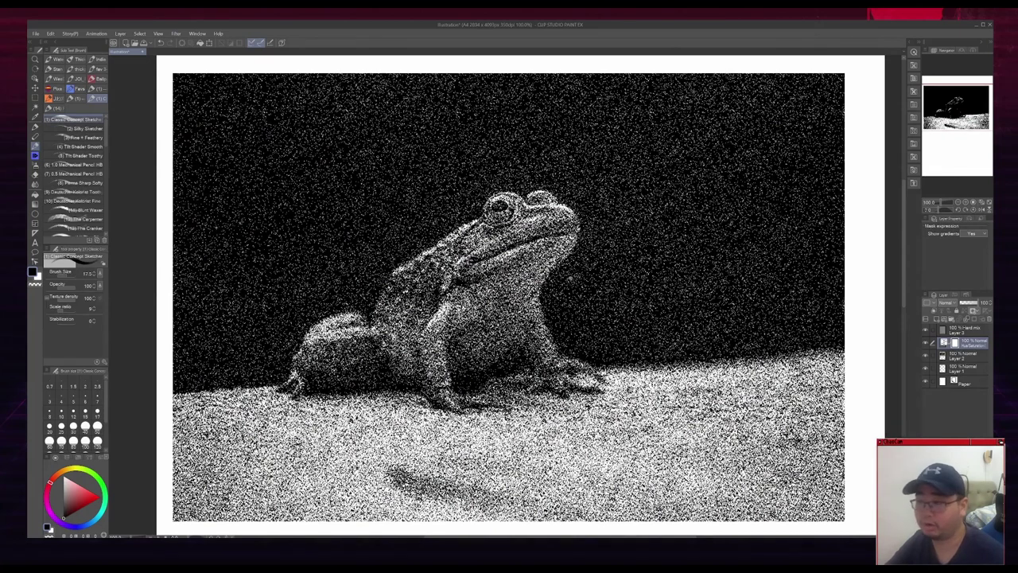
Group the noise layer and the Hue/Saturation/Luminosity correction layer into a new folder set to Through blending above the frog photo
left_click(962, 330)
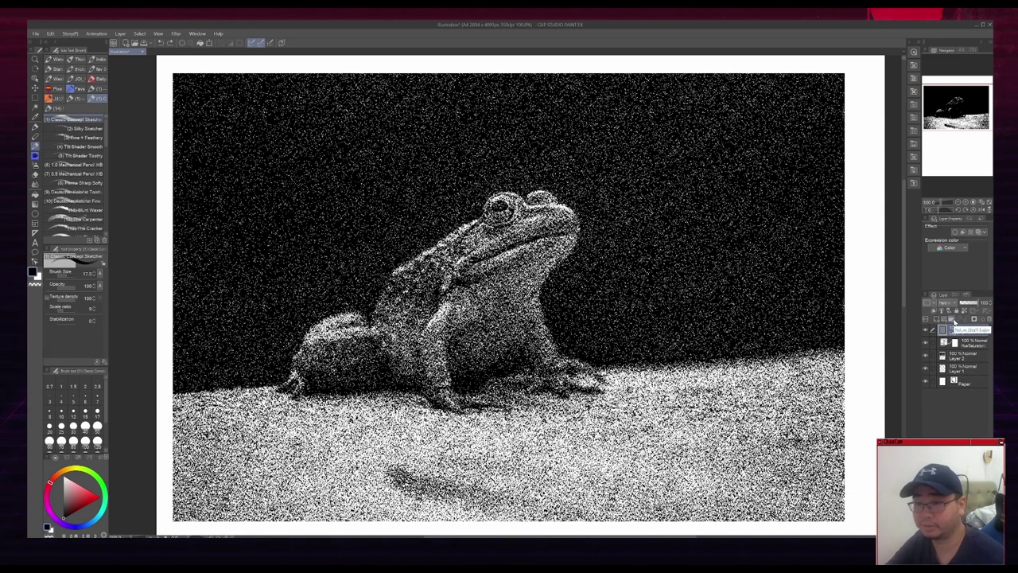
left_click(954, 319)
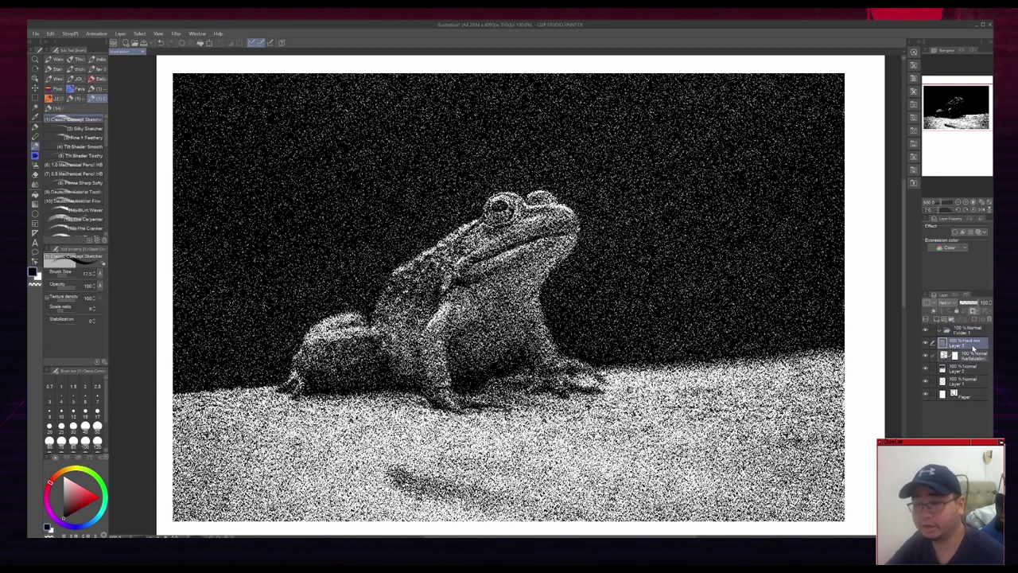
left_click_drag(972, 348, 965, 334)
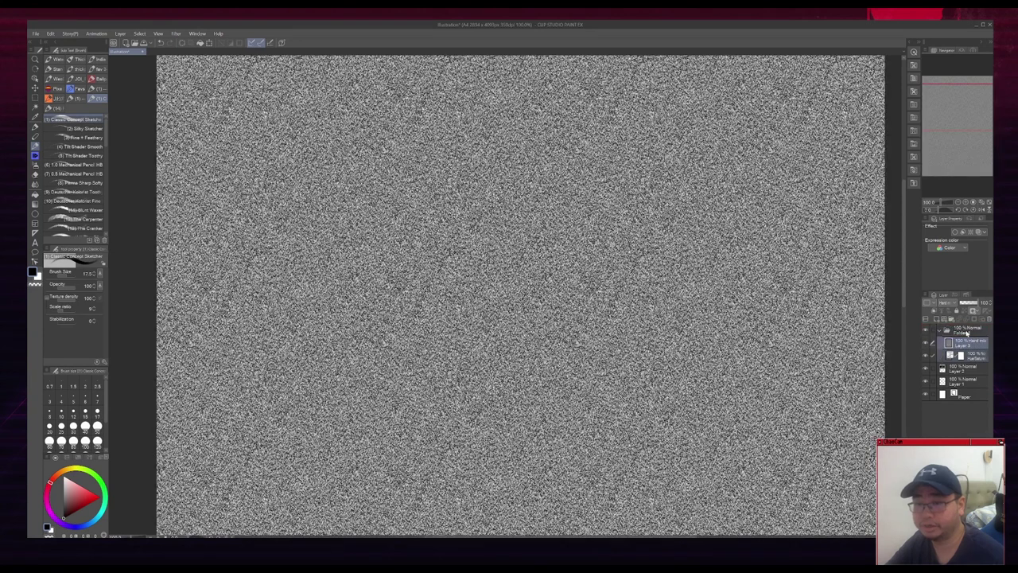
left_click(966, 333)
left_click(950, 304)
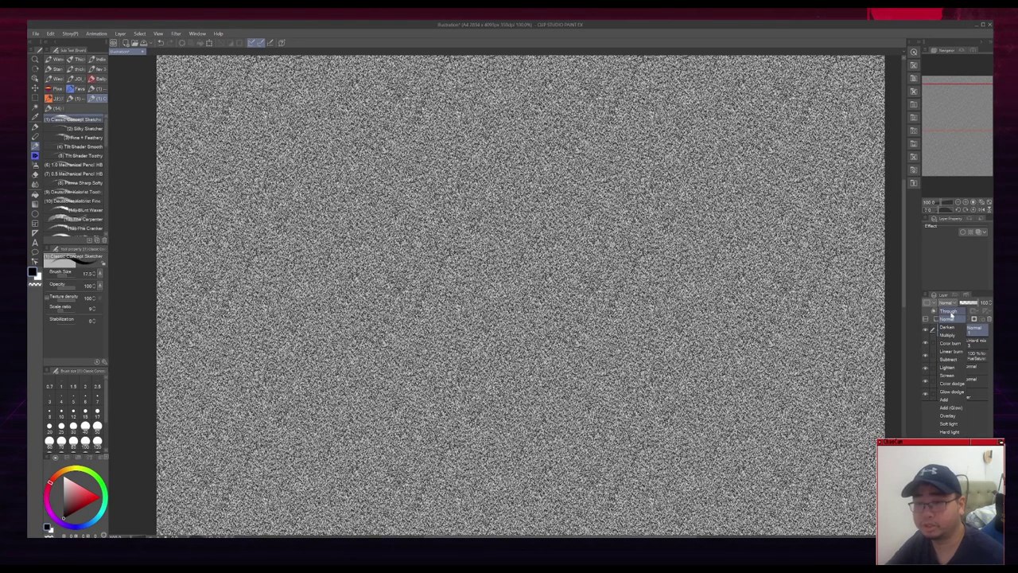
left_click(950, 311)
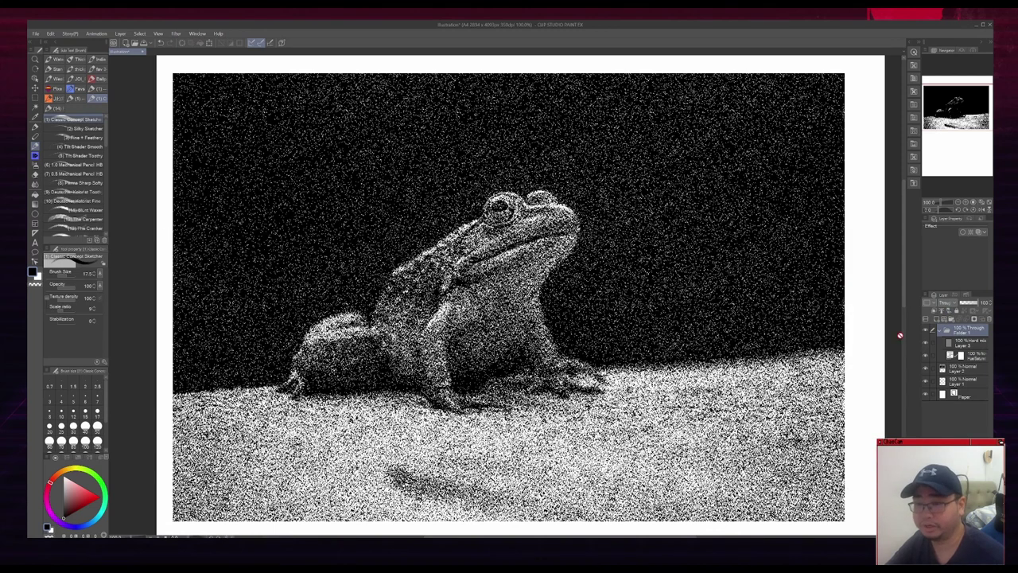
Hide the effect folder, add a layer mask to the frog photo, and mask out the dark background with Auto select
left_click(925, 331)
left_click(925, 331)
left_click(926, 330)
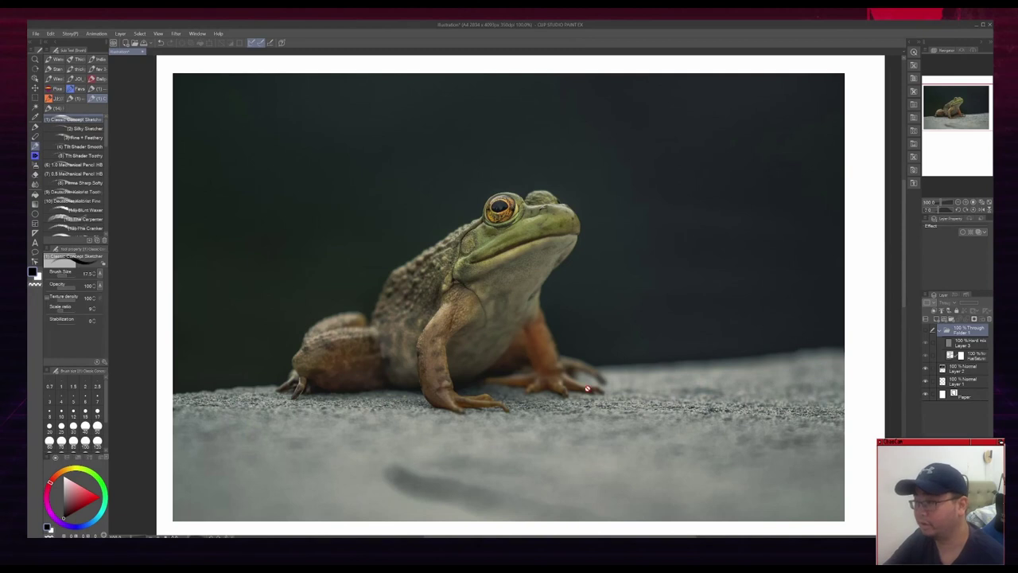
left_click(958, 371)
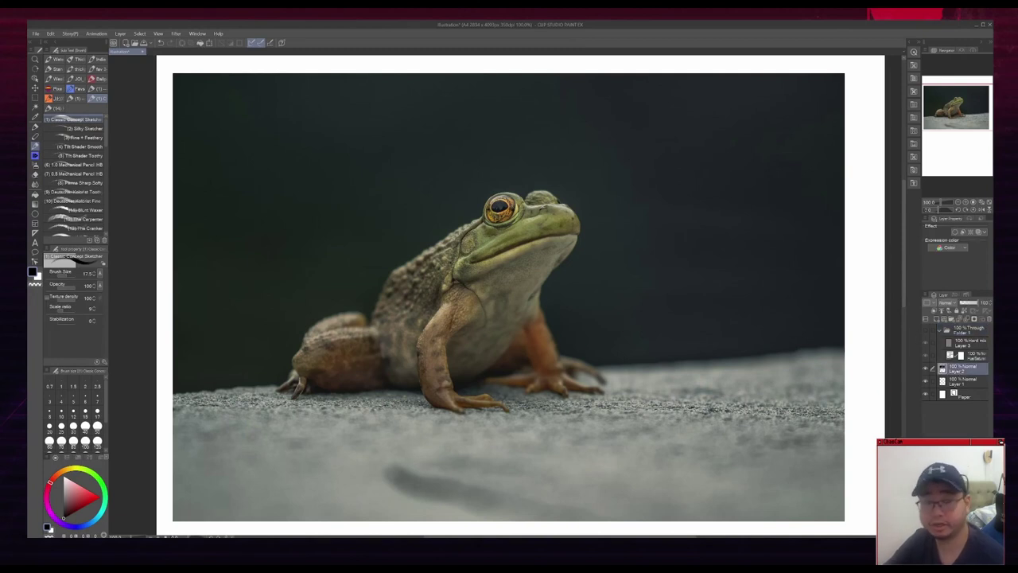
left_click(974, 319)
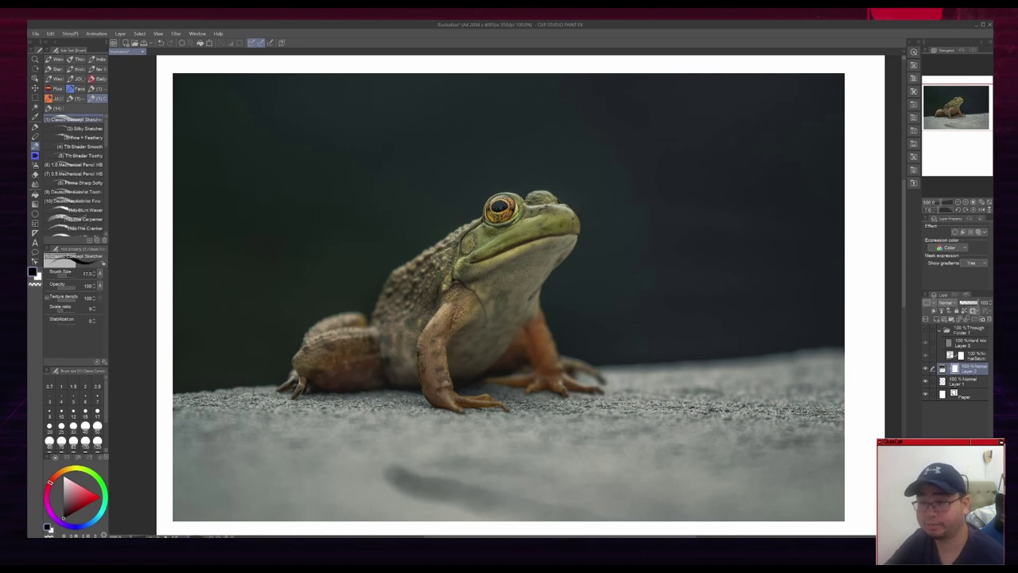
key("w")
left_click(633, 269)
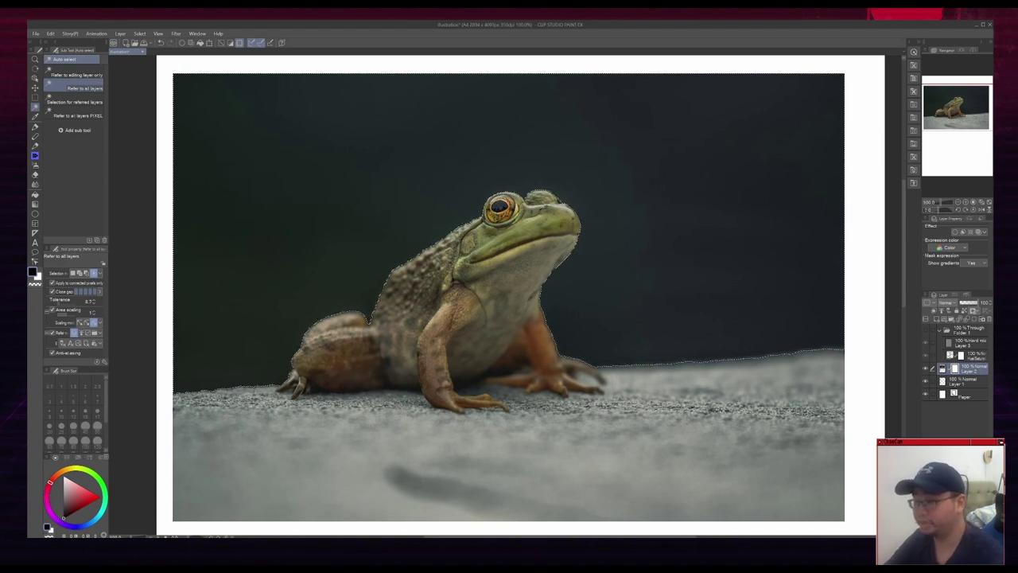
key("Delete")
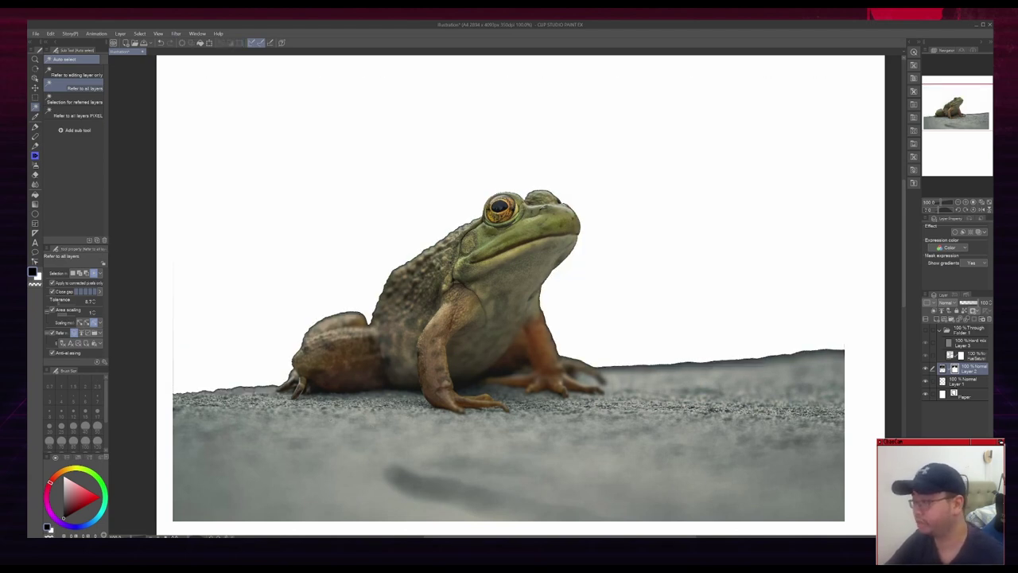
Auto-select the grey stone areas below and beside the frog and clear them from its layer mask
left_click(363, 448)
left_click(204, 472)
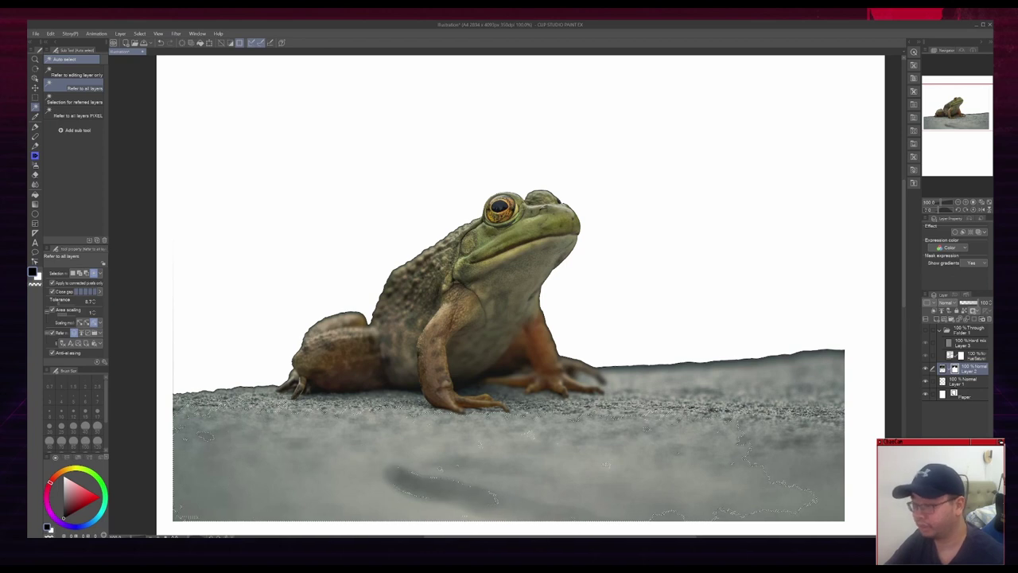
key("Delete")
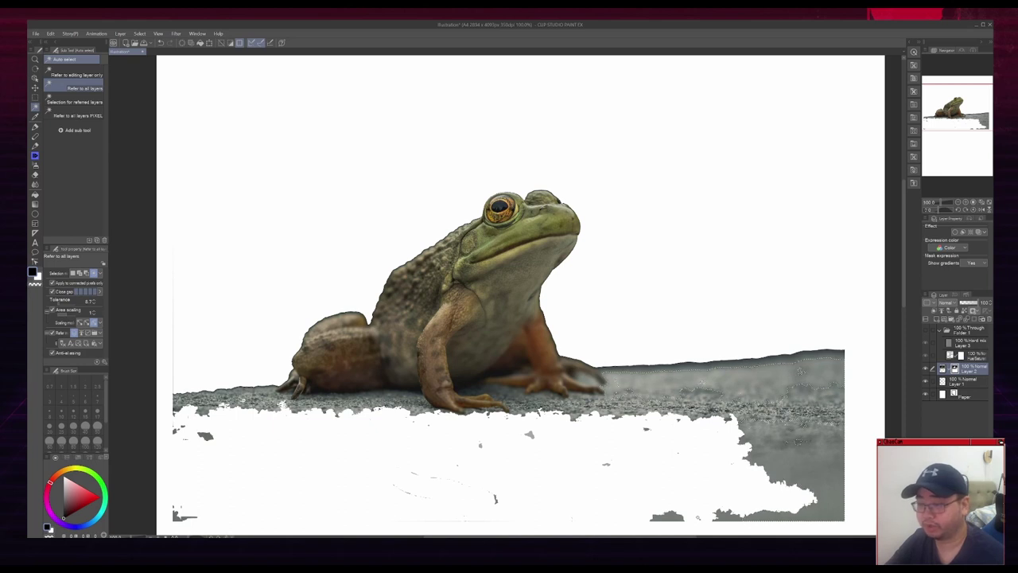
key("Delete")
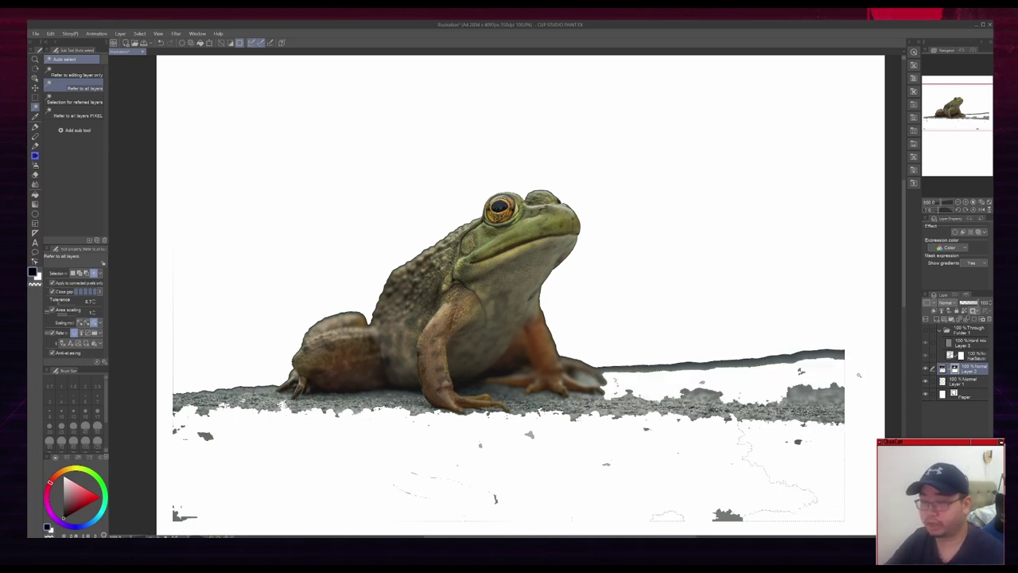
key("ctrl+d")
Show the effect folder and erase the remaining stone fragments around the frog on its mask with the Hard eraser
left_click(925, 330)
key("e")
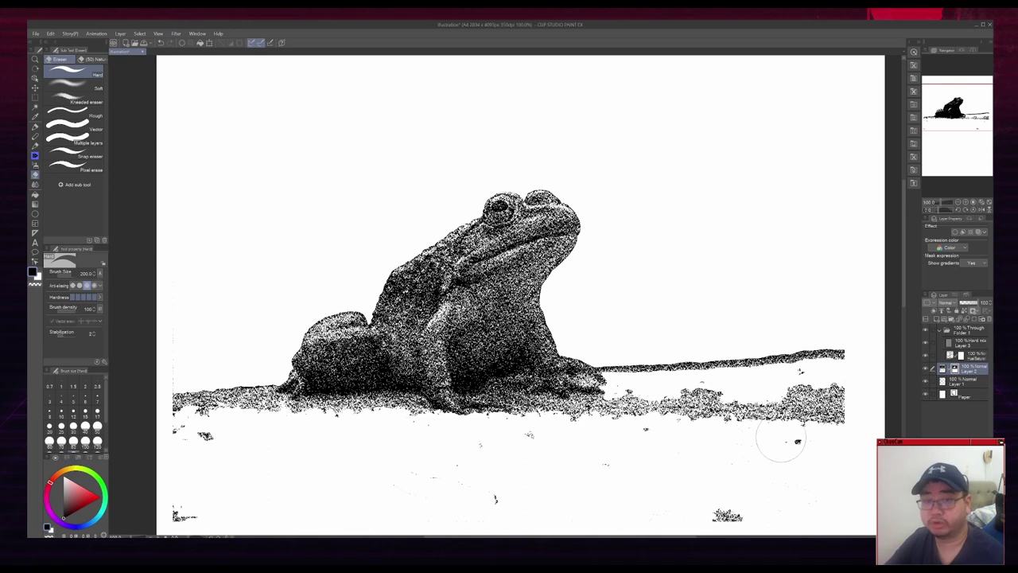
left_click(801, 445)
left_click_drag(800, 446, 745, 518)
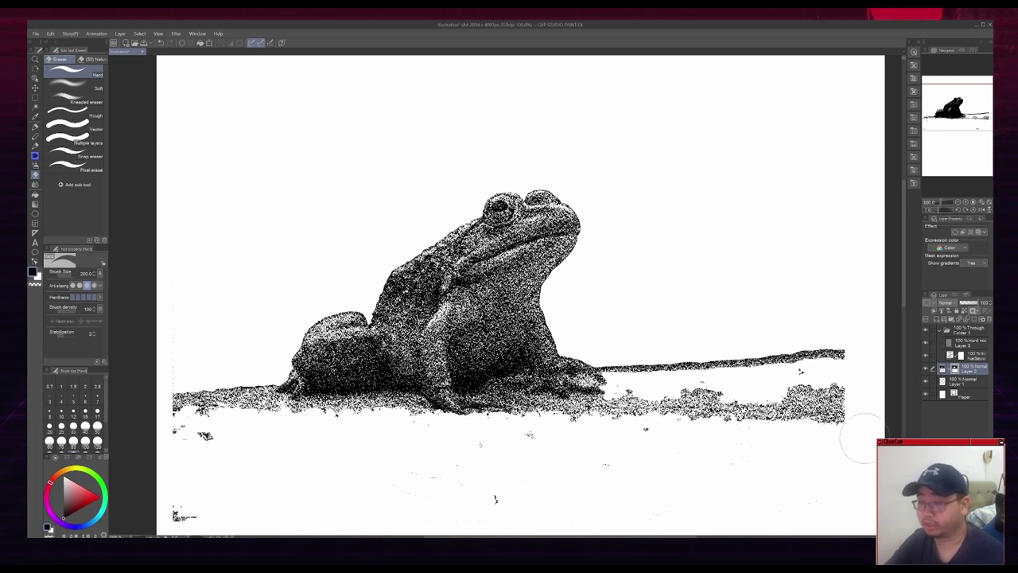
mouse_move(851, 442)
left_mouse_down()
mouse_move(692, 416)
mouse_move(620, 419)
mouse_move(691, 402)
mouse_move(645, 405)
mouse_move(843, 371)
mouse_move(619, 355)
left_mouse_up()
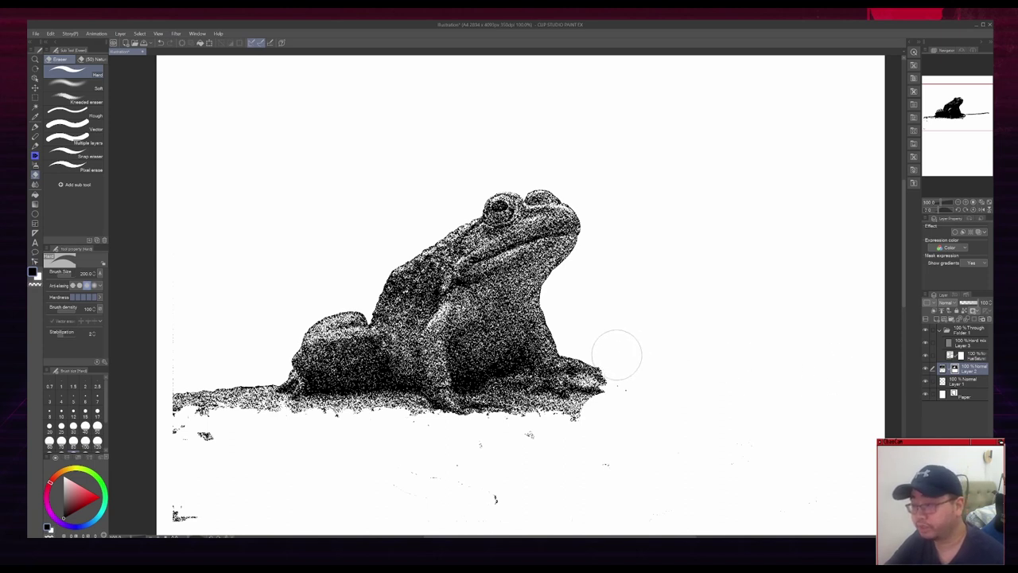
key("[")
mouse_move(530, 403)
left_mouse_down()
mouse_move(571, 405)
mouse_move(615, 389)
mouse_move(534, 410)
left_mouse_up()
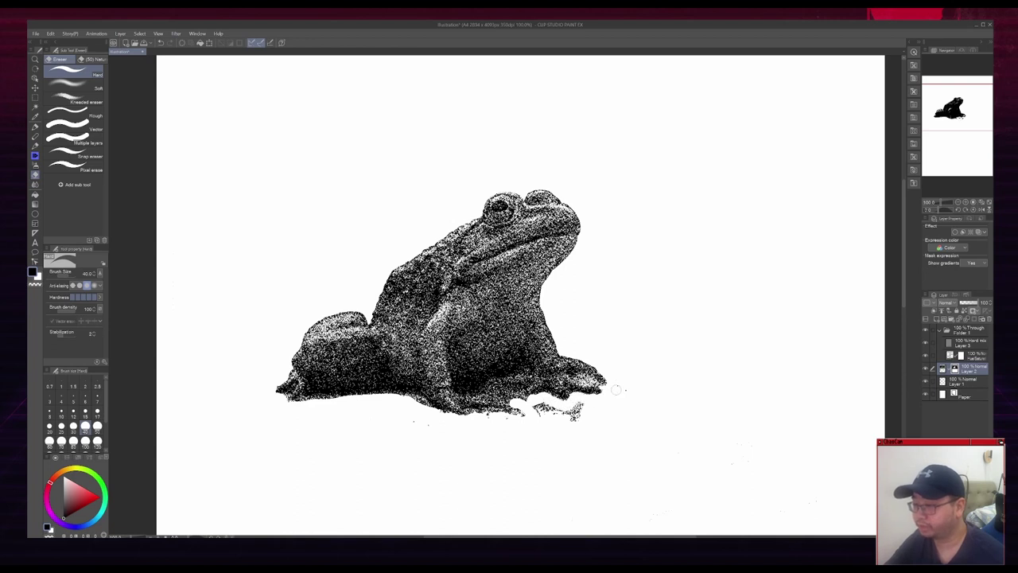
left_click_drag(587, 340, 628, 353)
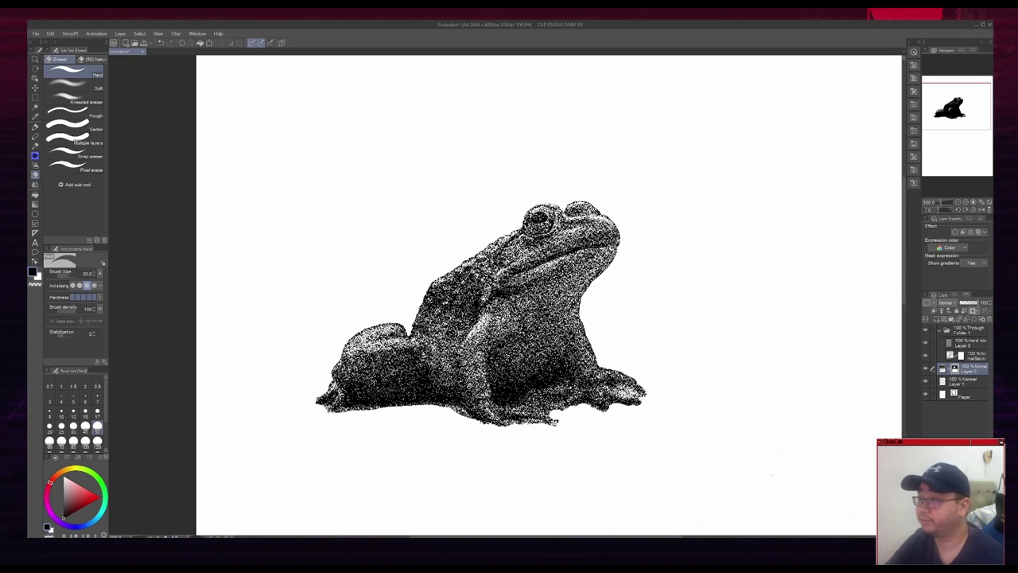
scroll(601, 305, "up", 1)
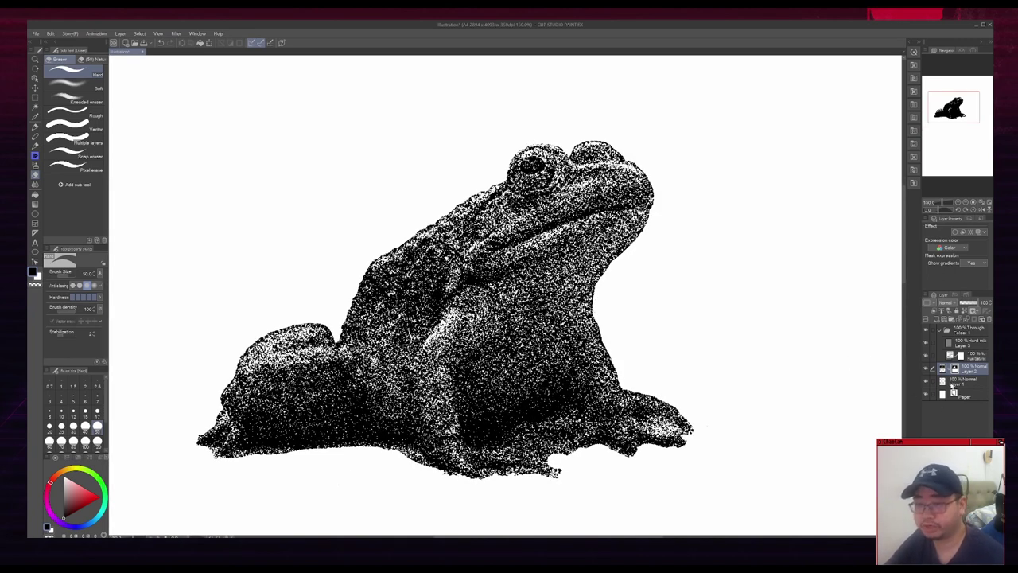
Apply a Level Correction to the frog photo itself, shifting the midtone input towards the shadows to brighten it
left_click(943, 370)
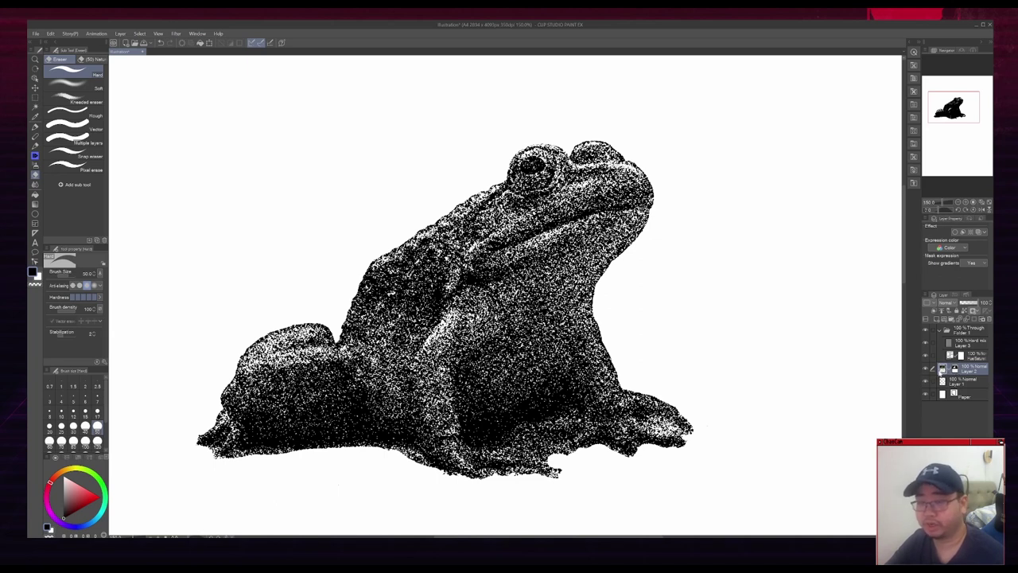
left_click(52, 34)
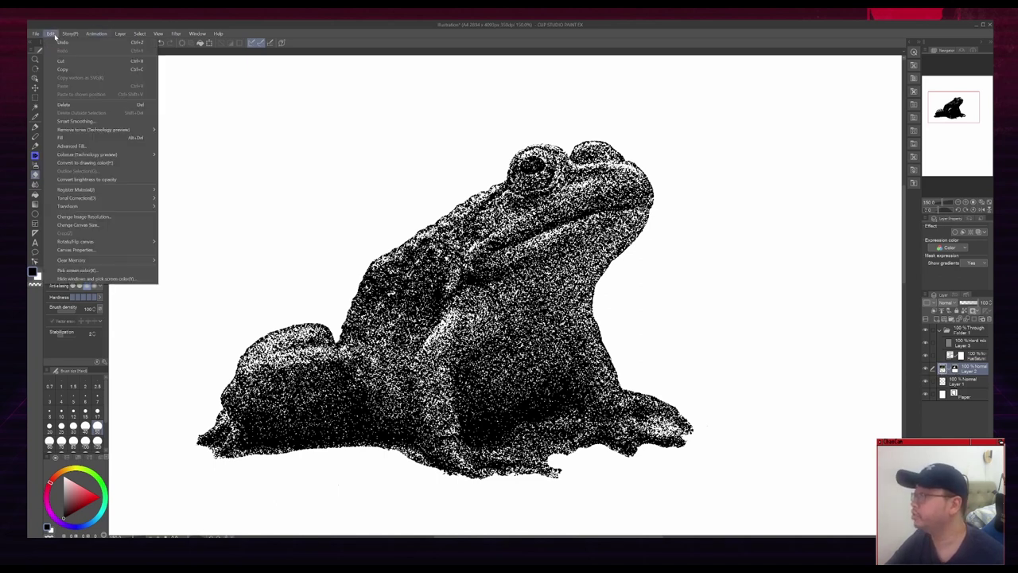
mouse_move(139, 199)
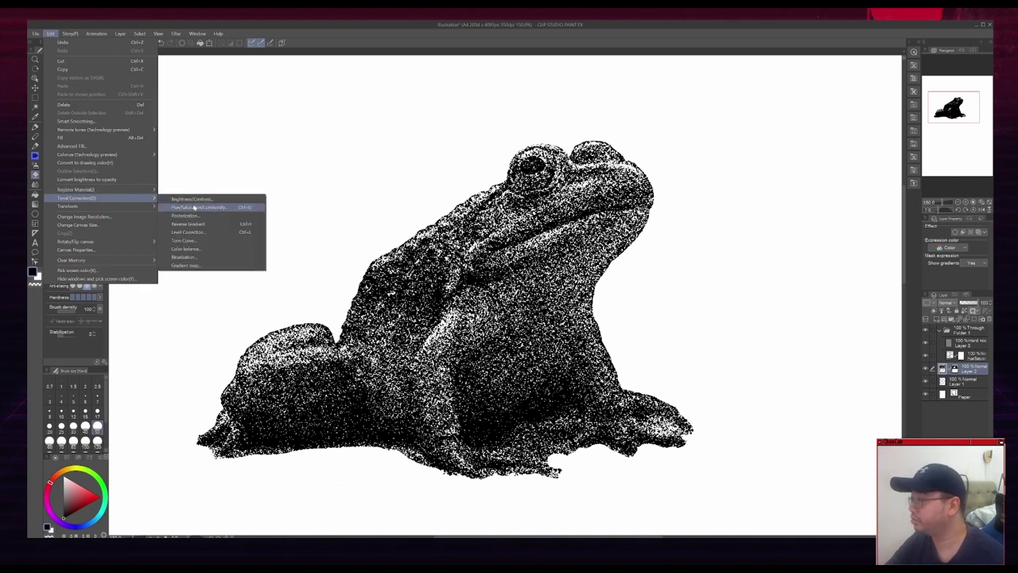
left_click(188, 233)
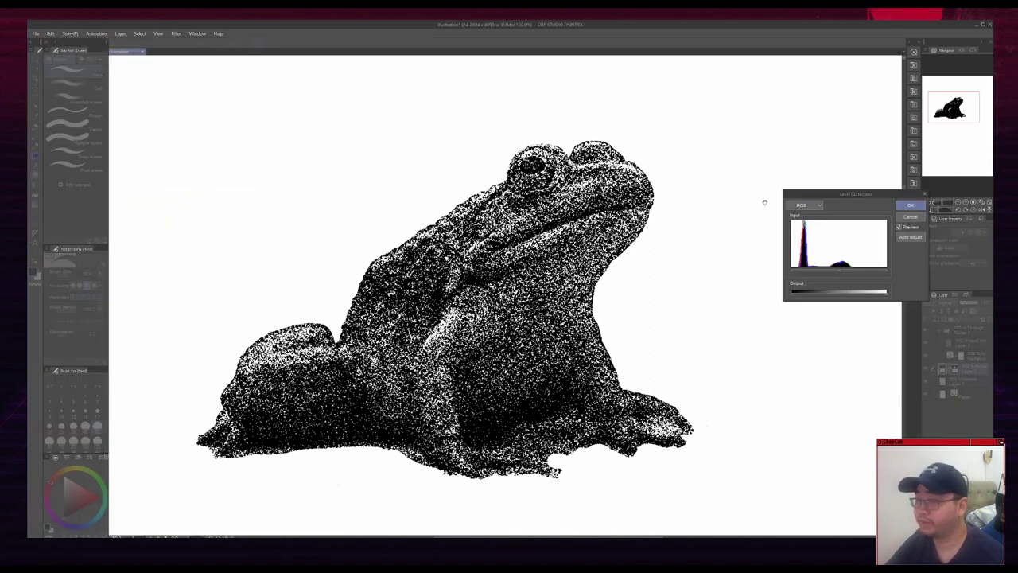
left_click_drag(815, 198, 663, 217)
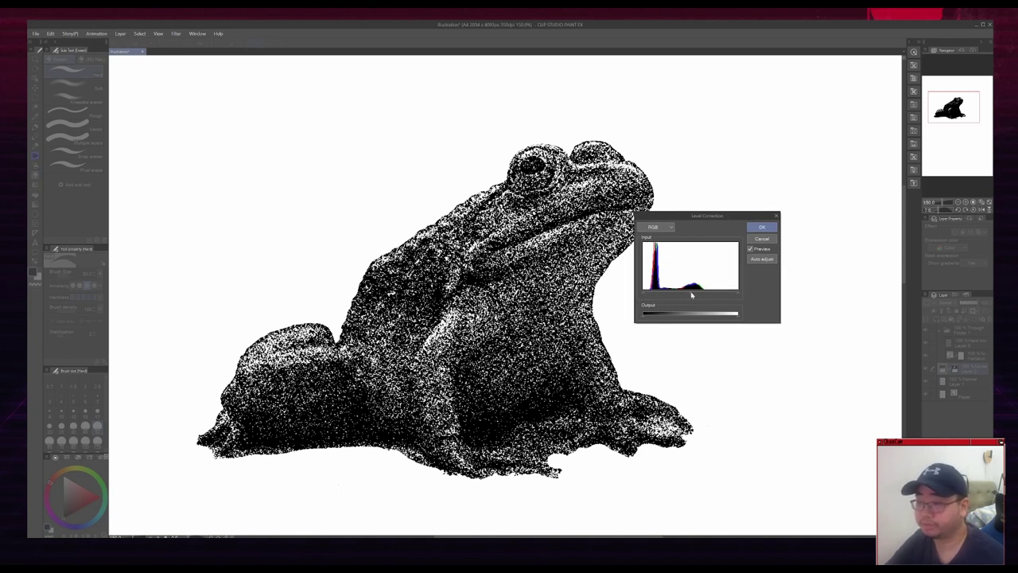
left_click_drag(691, 295, 681, 295)
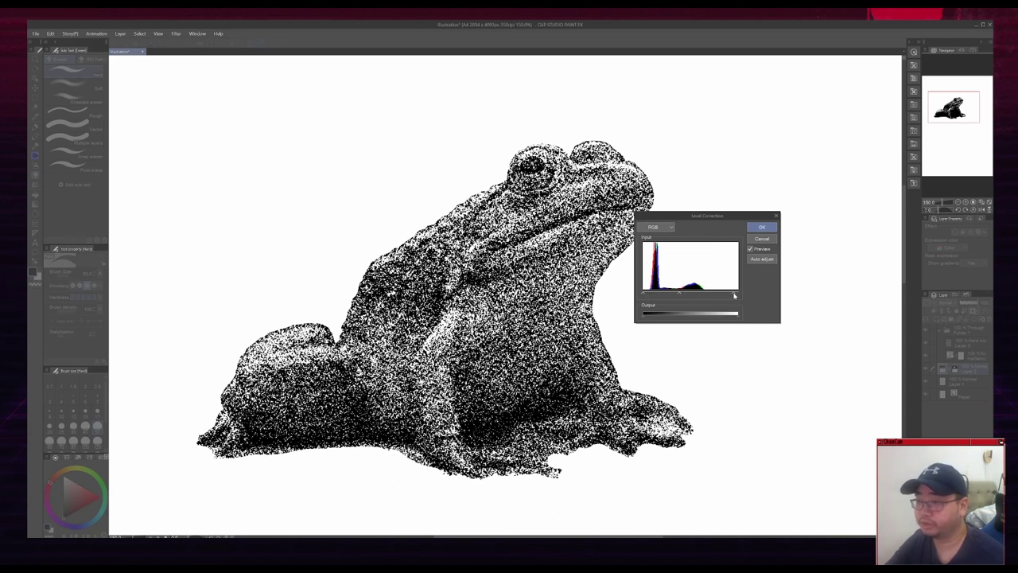
left_click(761, 239)
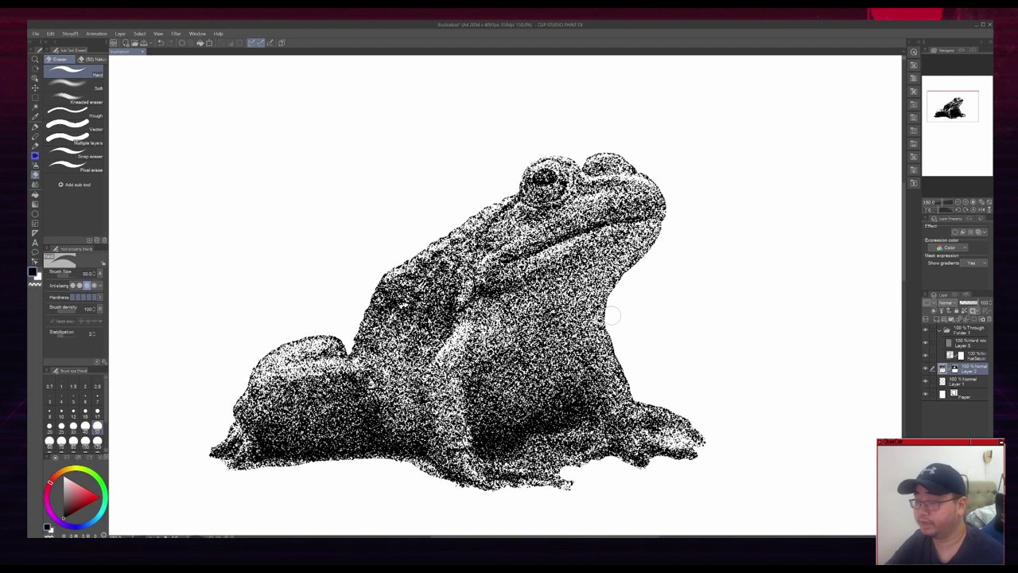
Copy the browser photo of the man holding a weight plate, paste it into the illustration, and position it over the frog
key("alt+Tab")
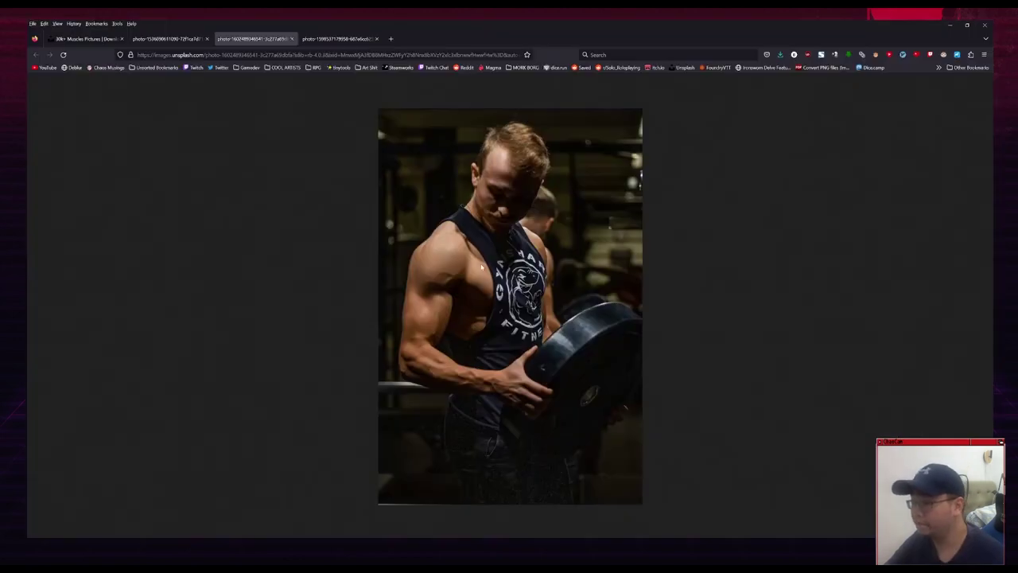
right_click(481, 268)
left_click(497, 284)
key("alt+Tab")
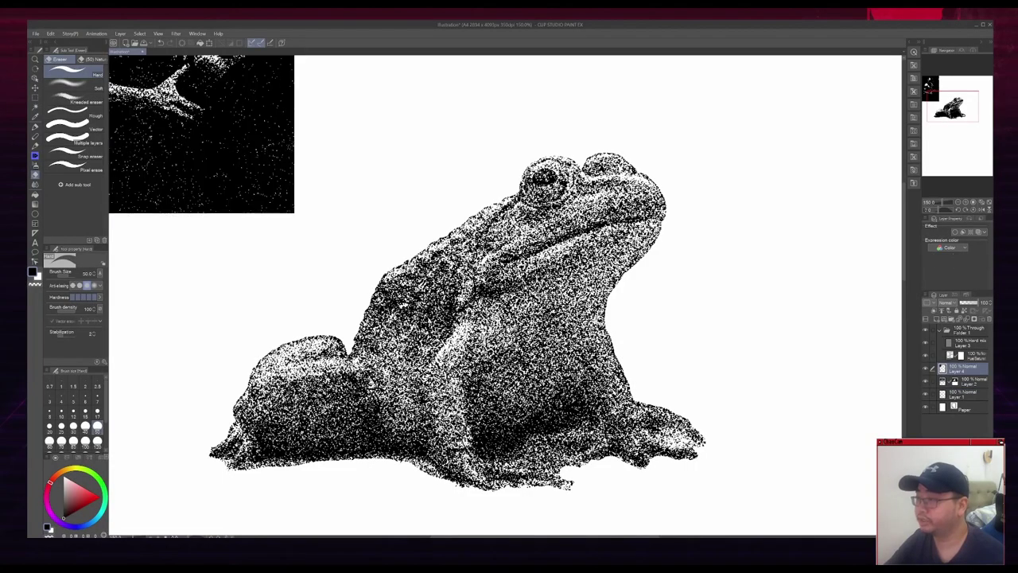
scroll(407, 247, "down", 1)
key("ctrl+t")
left_click_drag(294, 206, 508, 406)
key("Return")
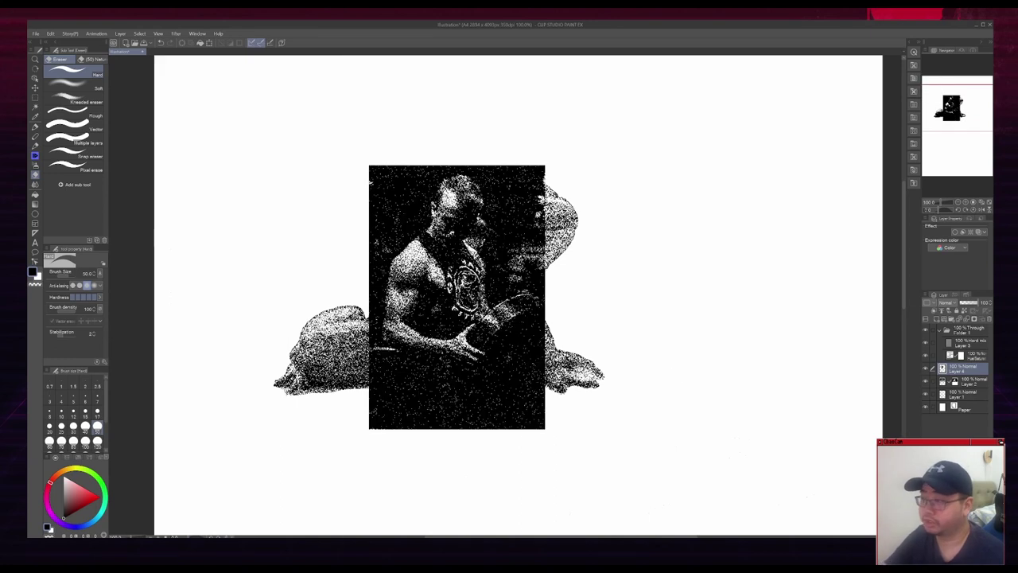
With the effect folder hidden, lasso the man's flexed arm and hand, mask out the rest, and show the effect again
scroll(437, 314, "up", 1)
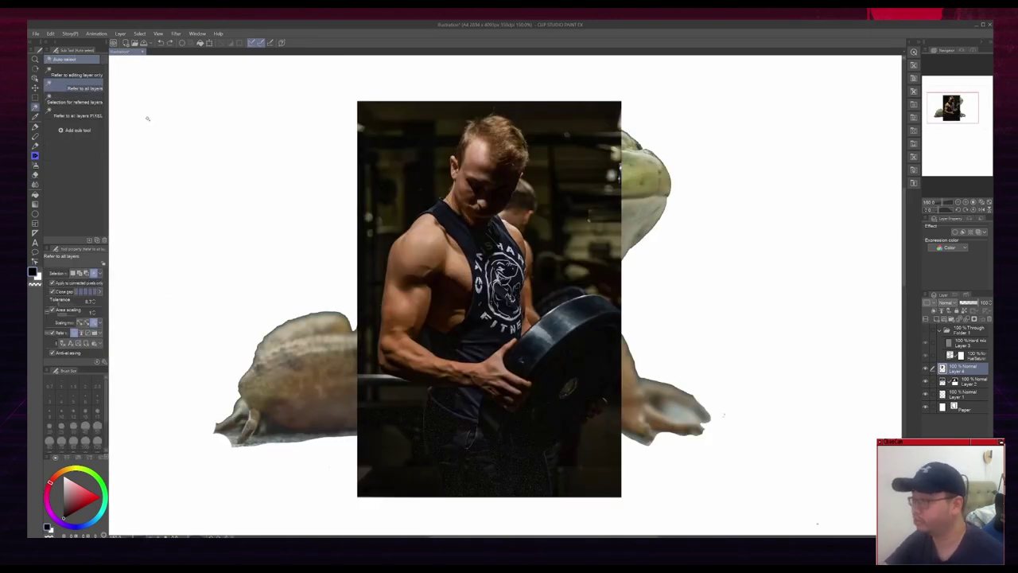
key("m")
left_click(83, 100)
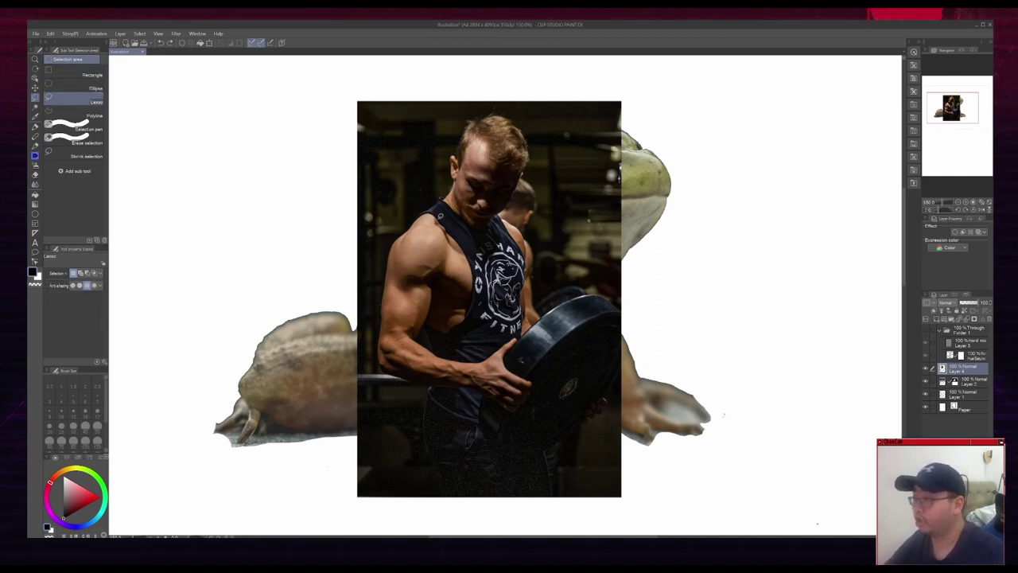
mouse_move(440, 211)
left_mouse_down()
mouse_move(388, 246)
mouse_move(373, 338)
mouse_move(407, 387)
mouse_move(527, 410)
mouse_move(534, 372)
mouse_move(513, 356)
mouse_move(460, 347)
mouse_move(436, 320)
mouse_move(447, 272)
mouse_move(441, 208)
left_mouse_up()
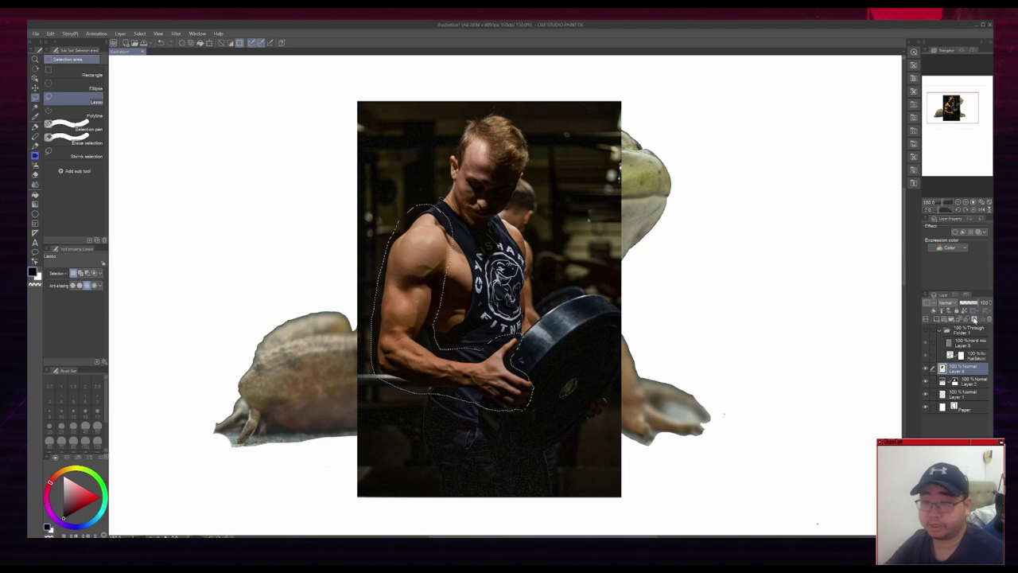
left_click(974, 318)
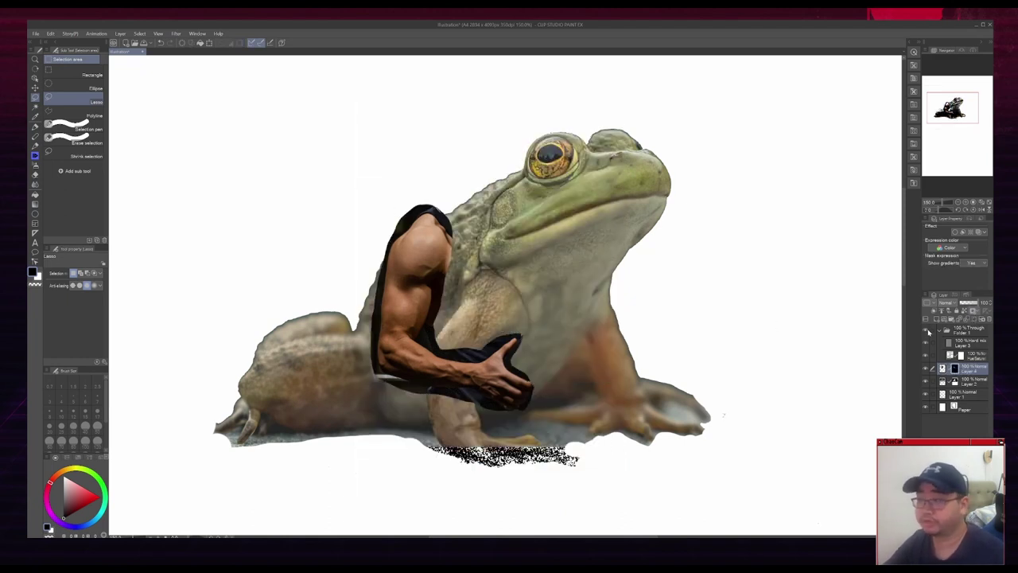
left_click(927, 331)
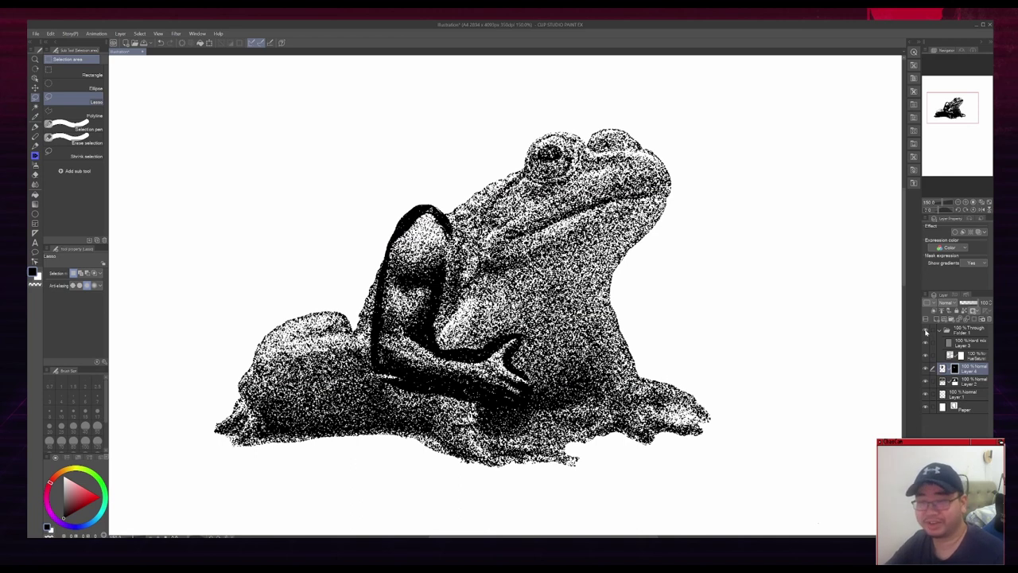
Hide the effect folder, auto-select and delete the dark background around the man's arm on its mask, and prepare the Hard eraser for cleanup
left_click(925, 332)
key("w")
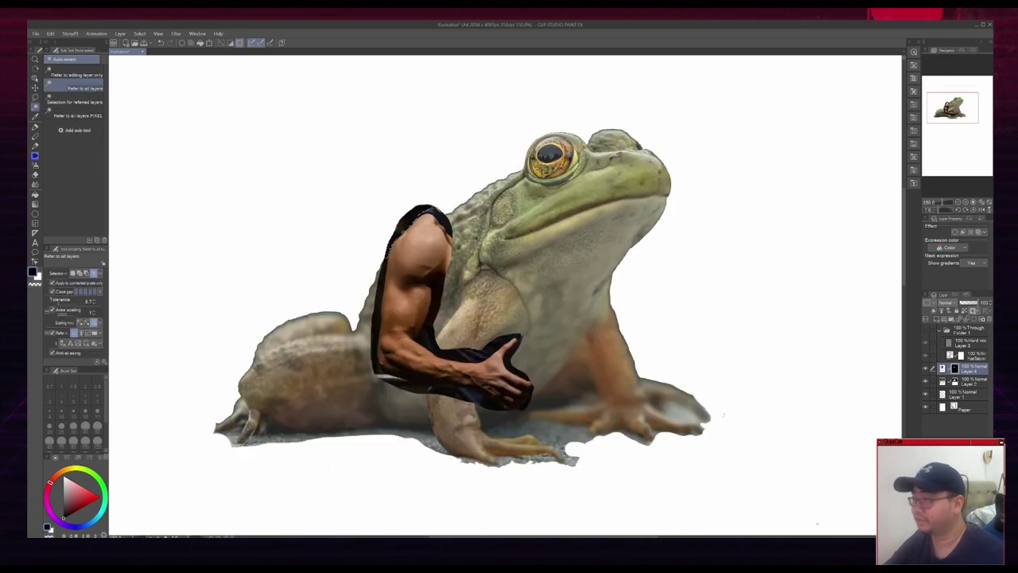
left_click(383, 287)
left_click(377, 343)
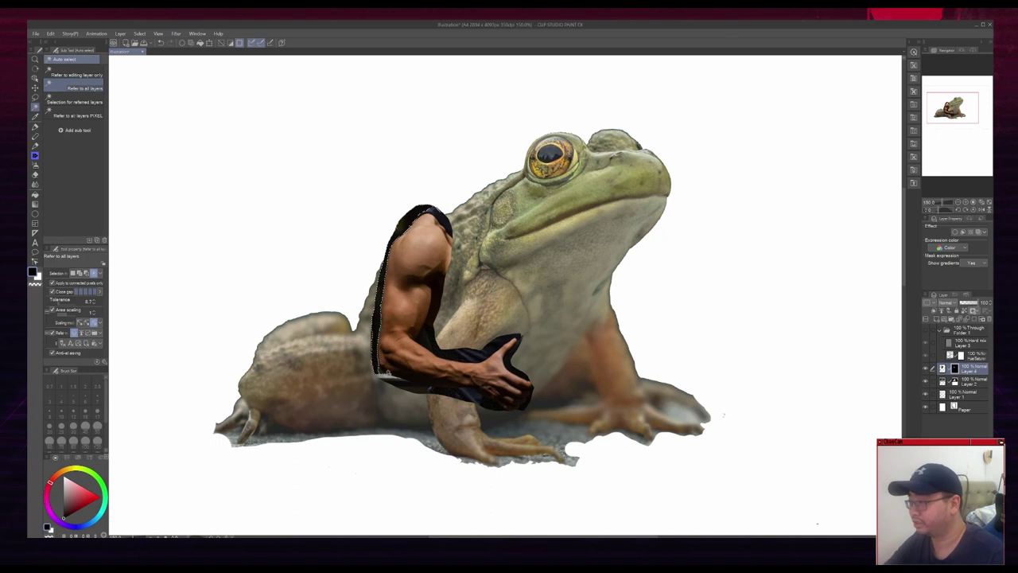
left_click(406, 378)
left_click(464, 395)
left_click(477, 399)
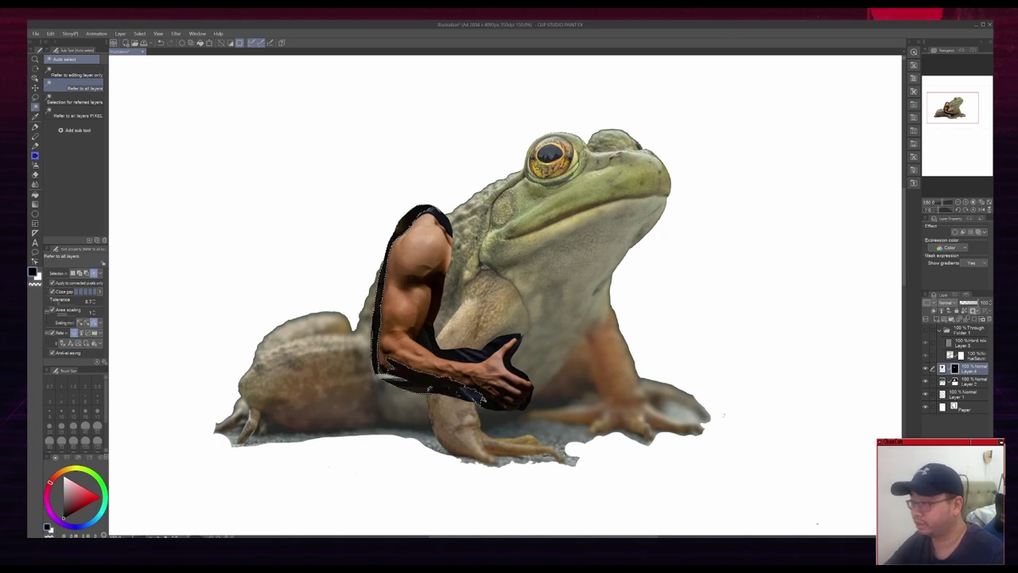
key("Delete")
key("ctrl+d")
key("e")
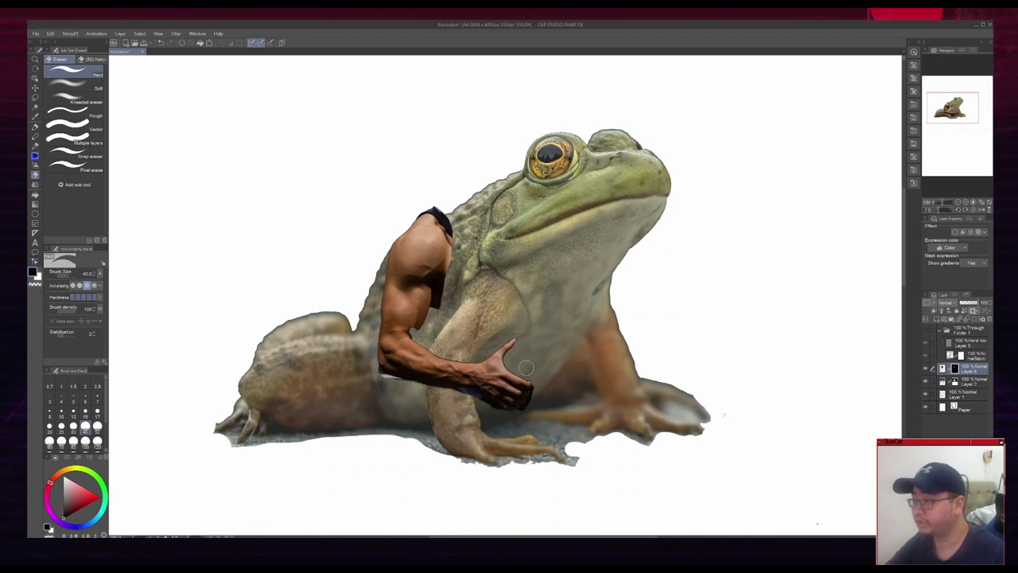
key("[")
Enlarge the man's arm so it runs from the frog's shoulder across its belly, and show the effect folder
key("ctrl+t")
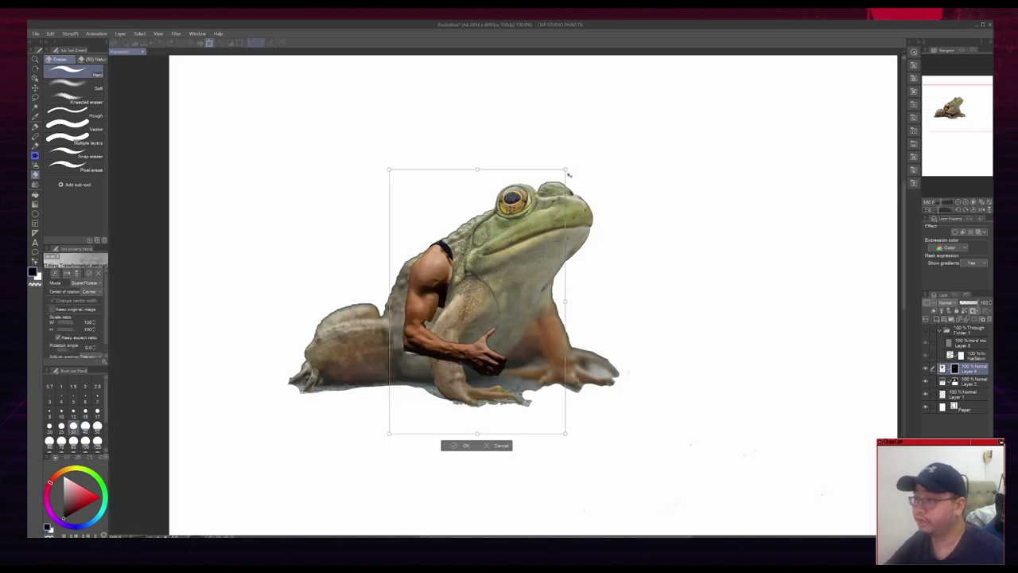
left_click_drag(568, 174, 655, 114)
key("Return")
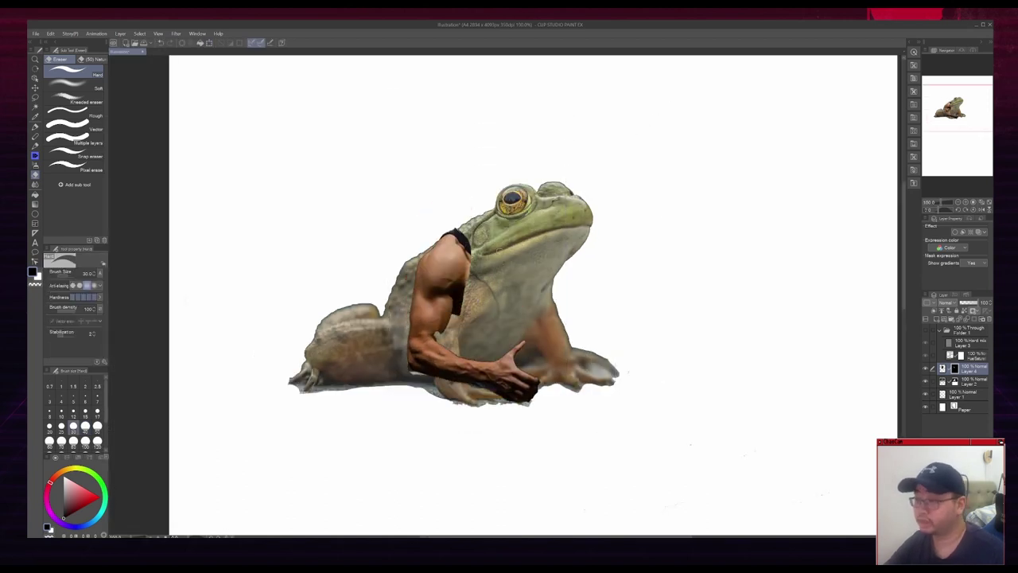
left_click(925, 330)
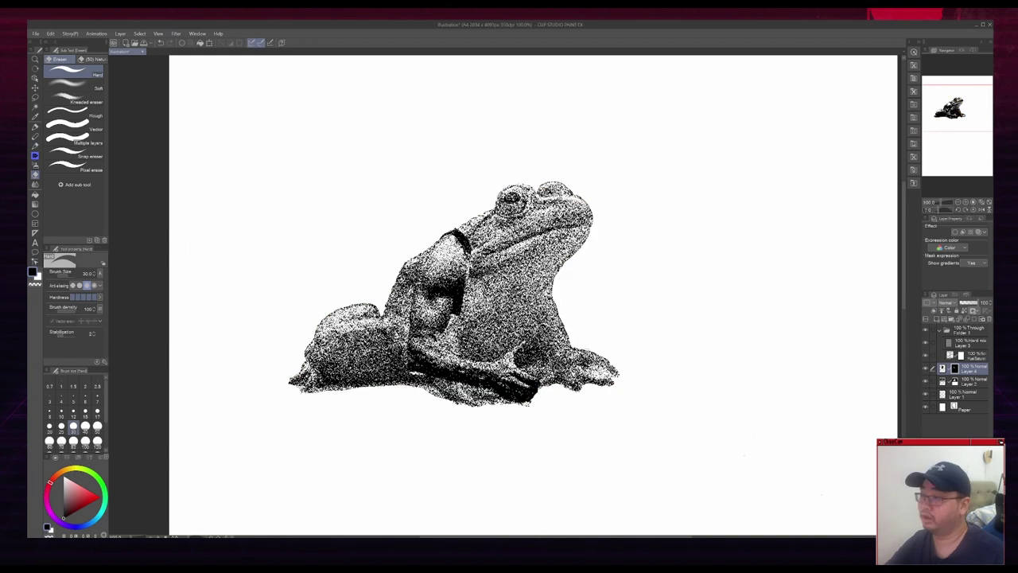
key("ctrl+plus")
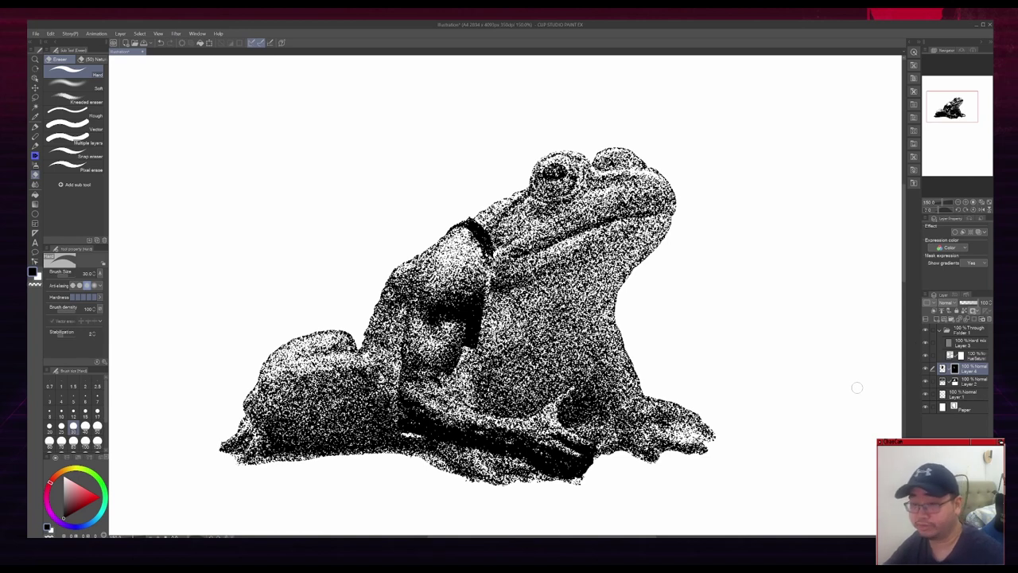
Apply a Level Correction to the arm, bringing the shadow and highlight inputs inwards to brighten it and increase its contrast
key("ctrl+l")
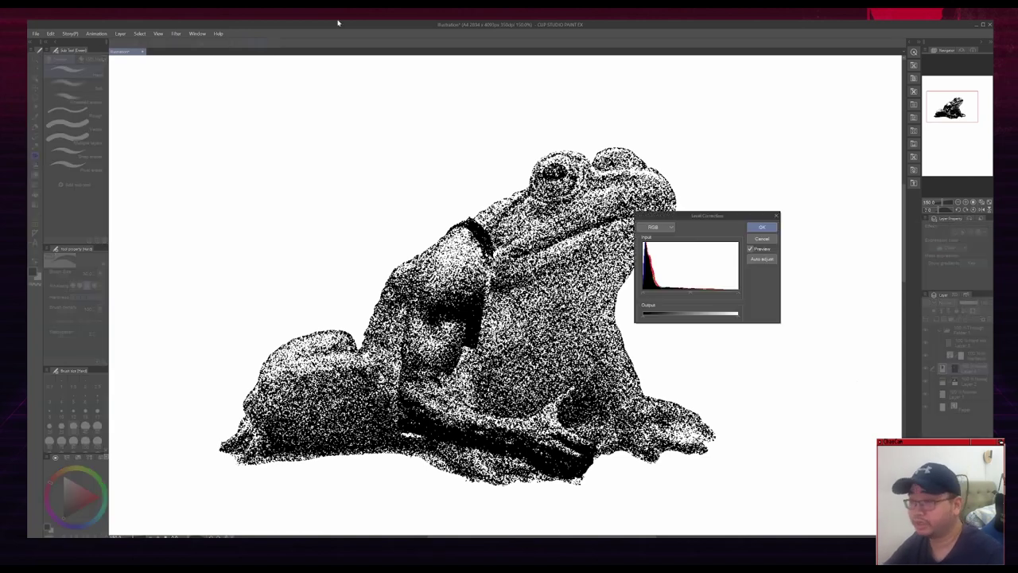
left_click_drag(689, 296, 682, 294)
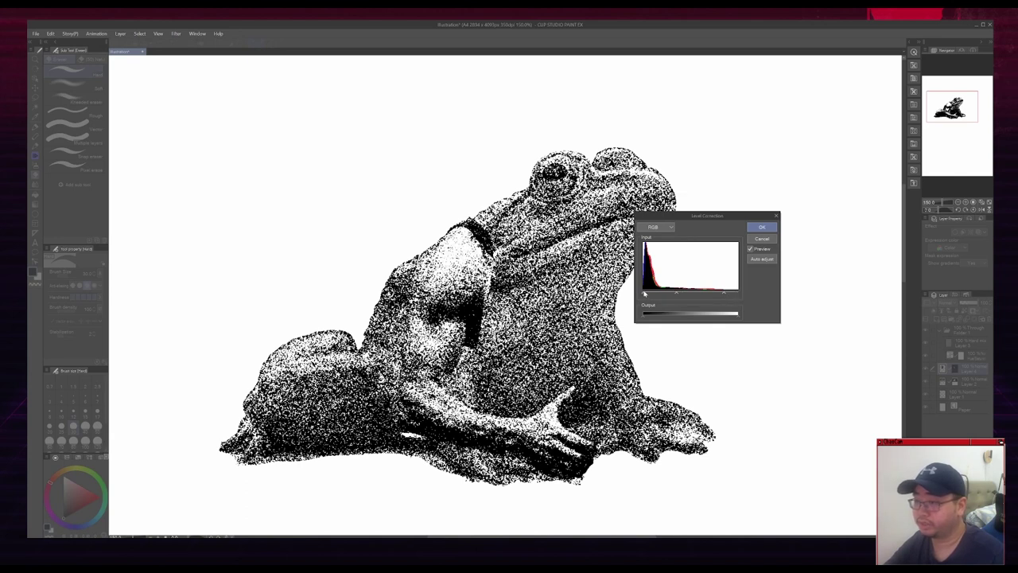
left_click_drag(657, 296, 666, 298)
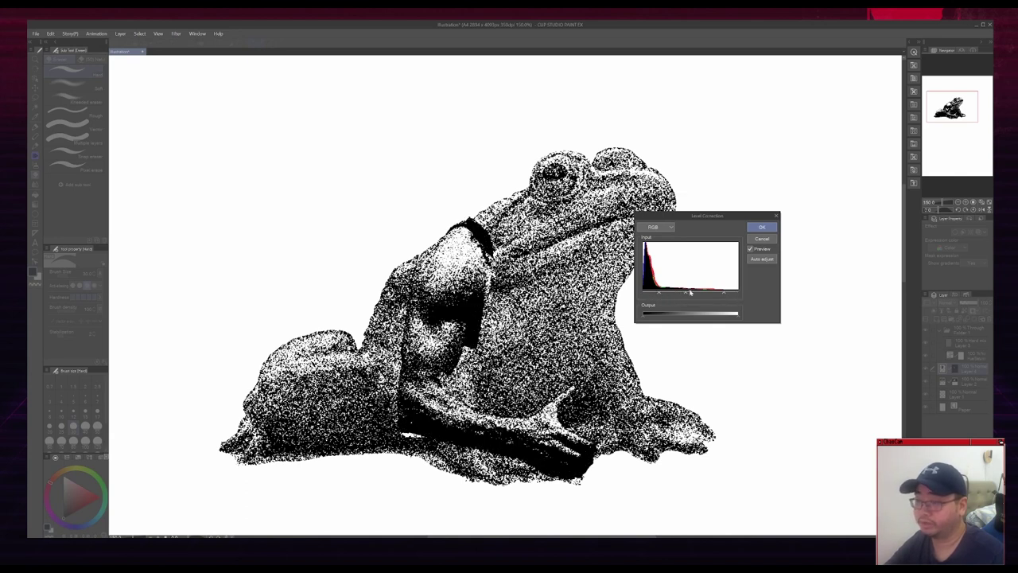
key("Return")
Erase the black strap on the shoulder and the dark remnants beside the upper arm and elbow with the Hard eraser
key("]")
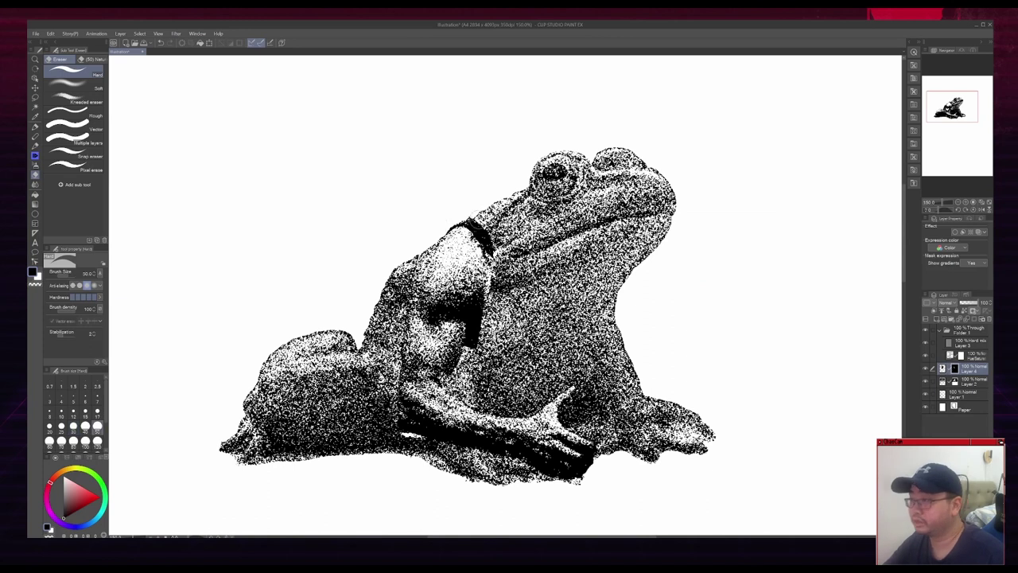
left_click_drag(484, 233, 487, 250)
key("[")
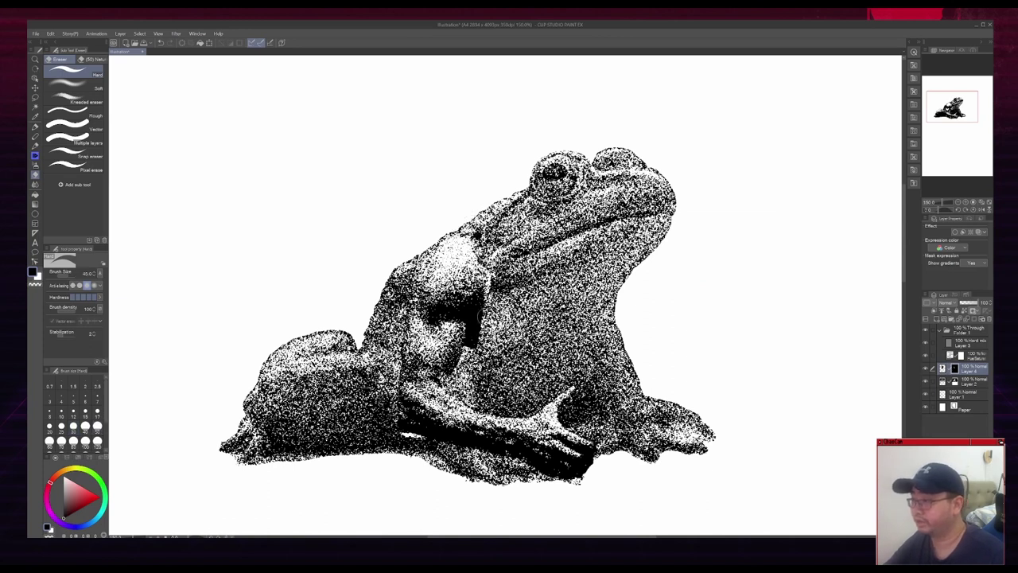
left_click_drag(484, 316, 474, 346)
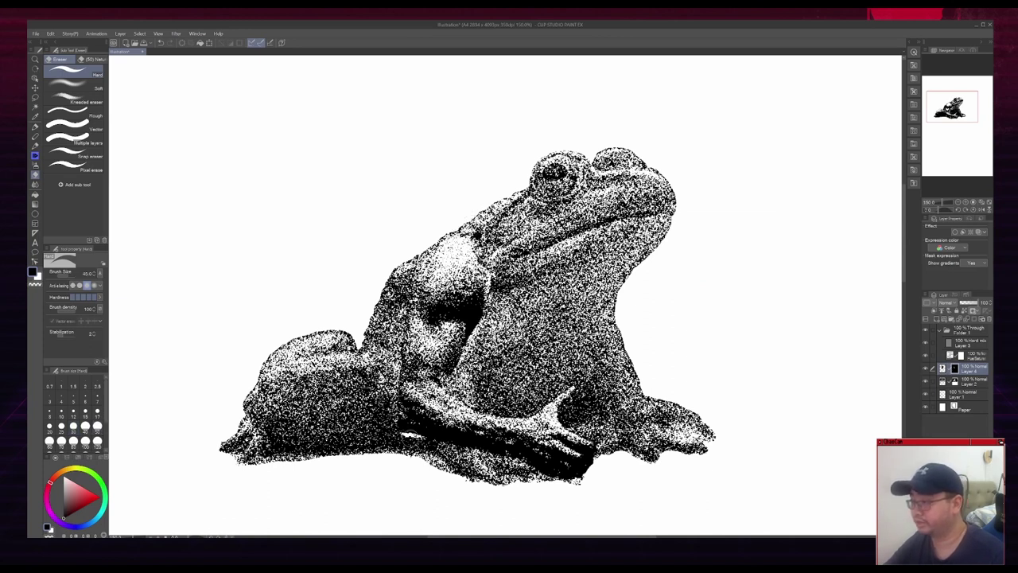
left_click_drag(410, 437, 426, 452)
Paste the browser photo of the flexing man at the graffiti wall into the illustration and, with the effect folder hidden, mask out all but his bent arm
key("b")
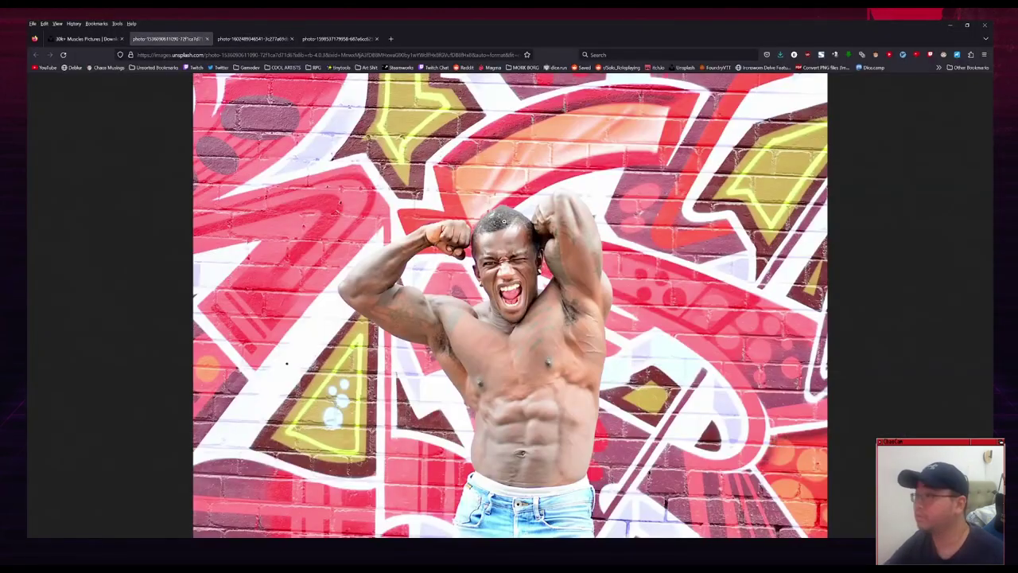
right_click(484, 249)
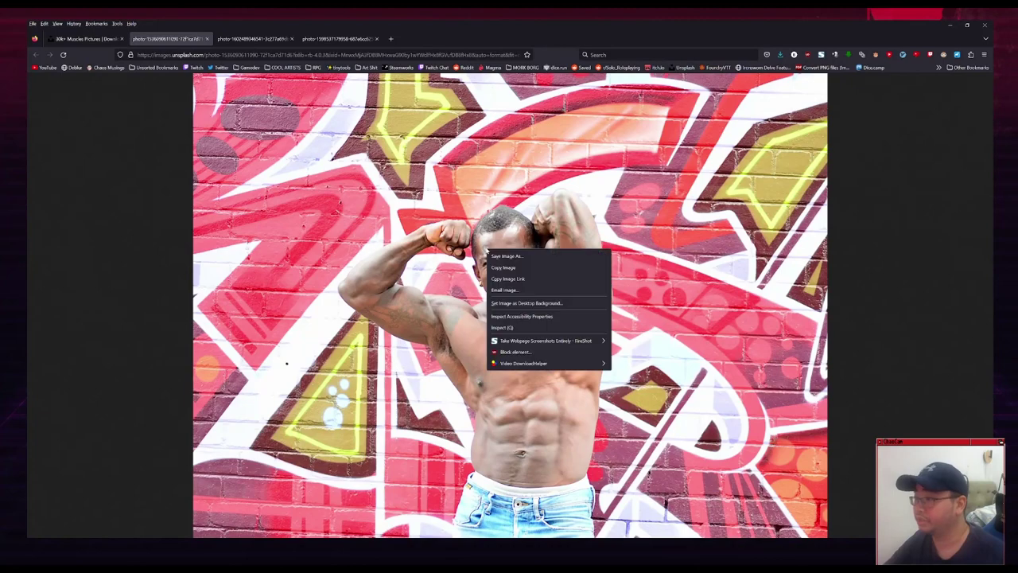
left_click(506, 268)
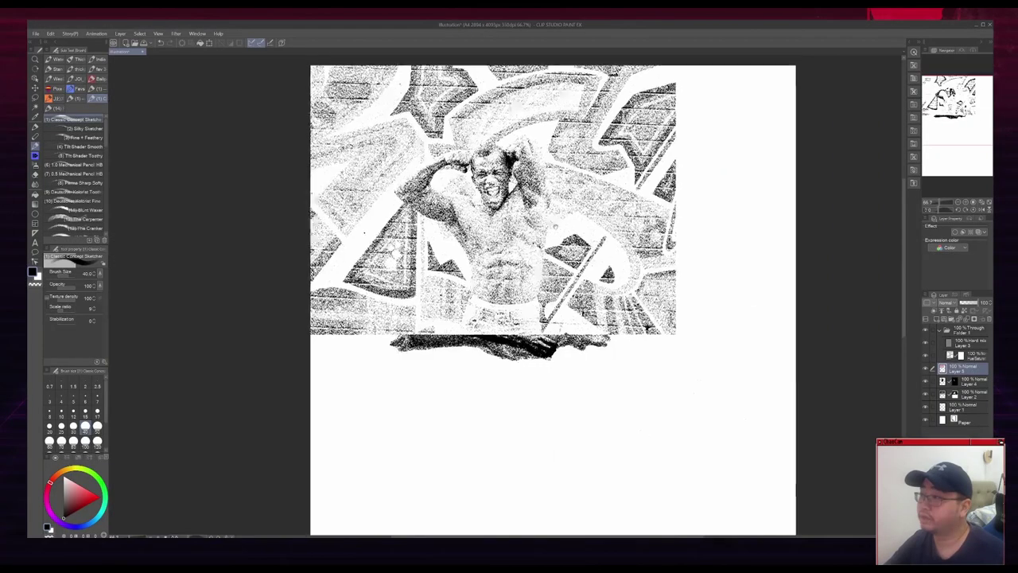
key("ctrl+plus")
left_click(925, 334)
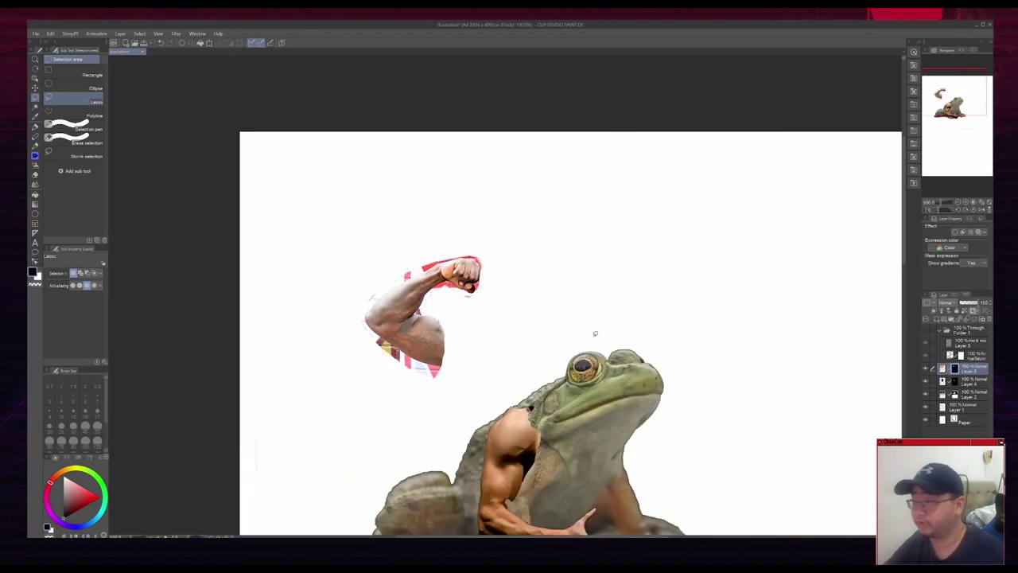
Flip the bent arm horizontally and place it in front of the frog's chest with the fist near its snout
key("ctrl+t")
right_click(457, 284)
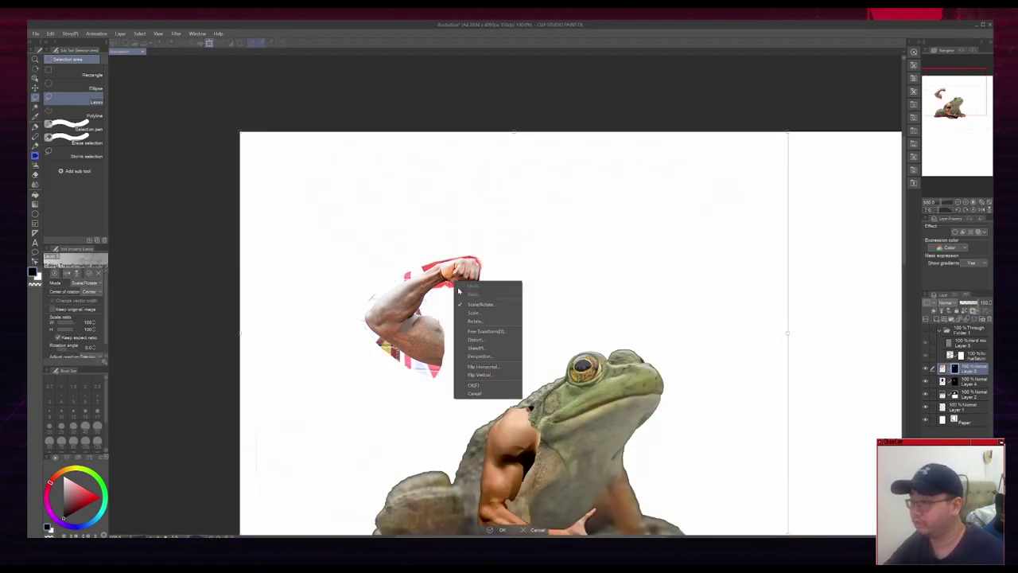
left_click(491, 367)
left_click_drag(610, 316, 650, 414)
left_click_drag(765, 291, 829, 341)
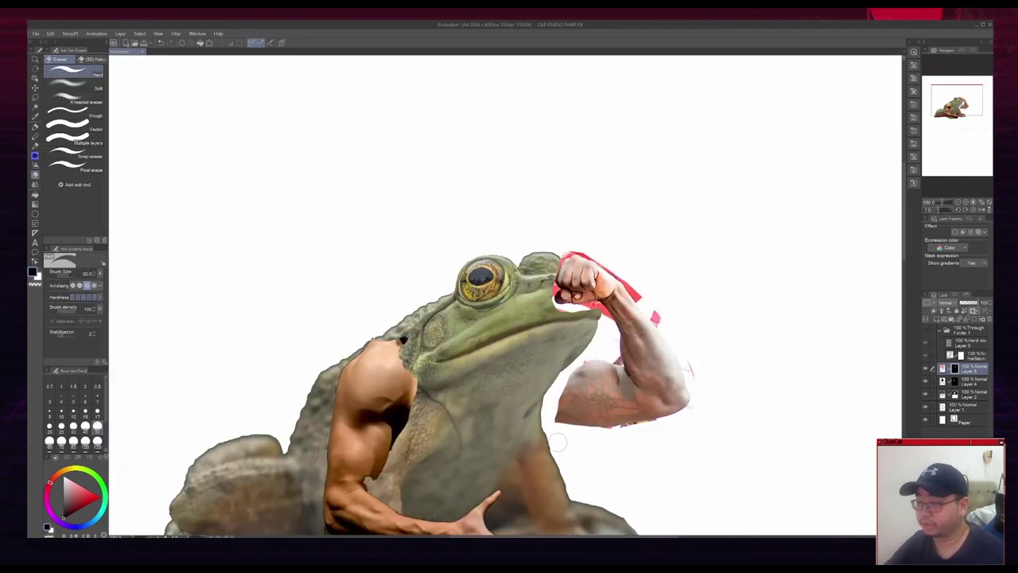
Remove the graffiti remnants around the bent arm on its mask using auto select and the Hard eraser
key("bracketleft")
key("bracketleft")
key("bracketright")
key("w")
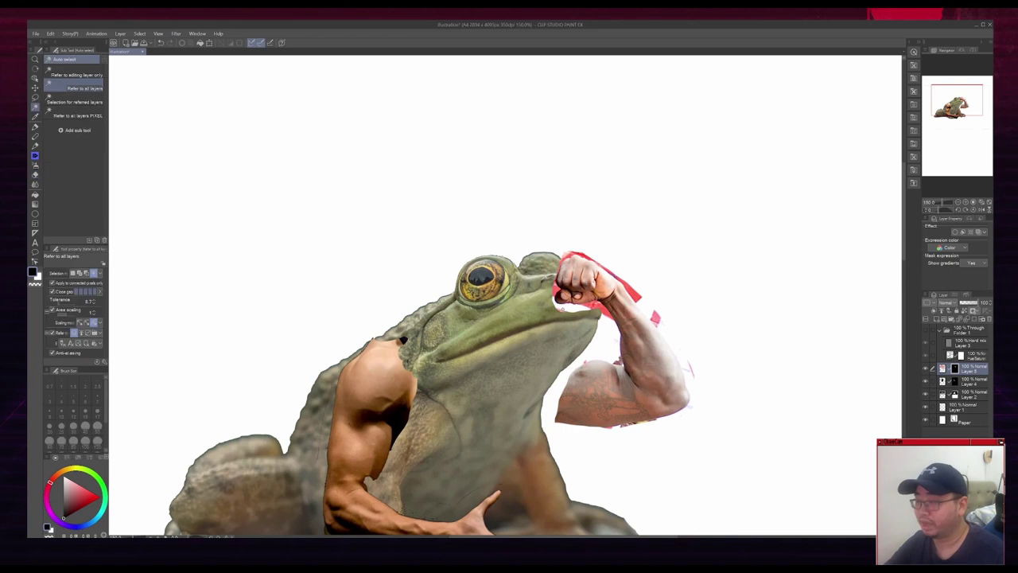
left_click(567, 309)
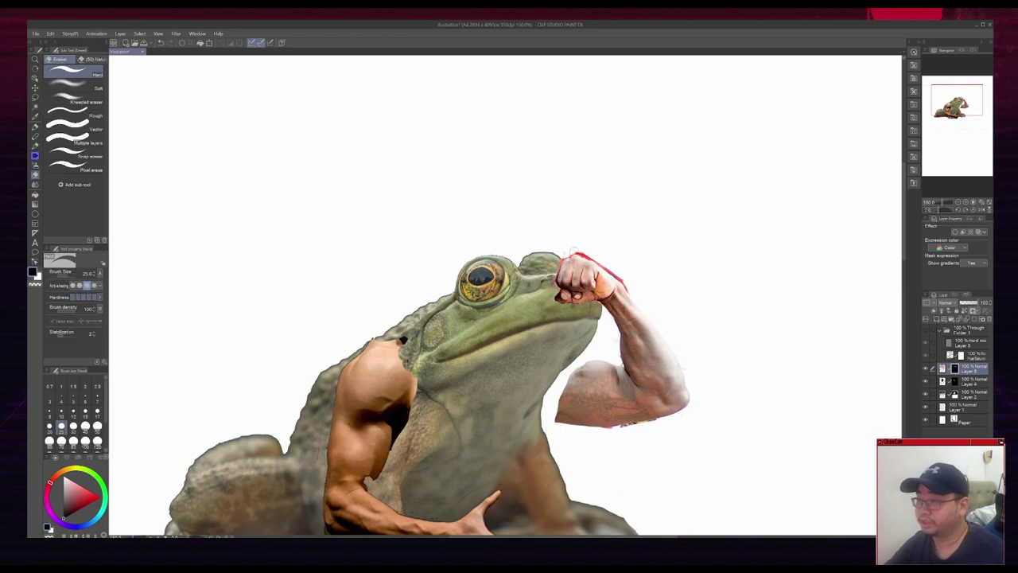
mouse_move(574, 251)
left_mouse_down()
mouse_move(600, 260)
mouse_move(631, 293)
left_mouse_up()
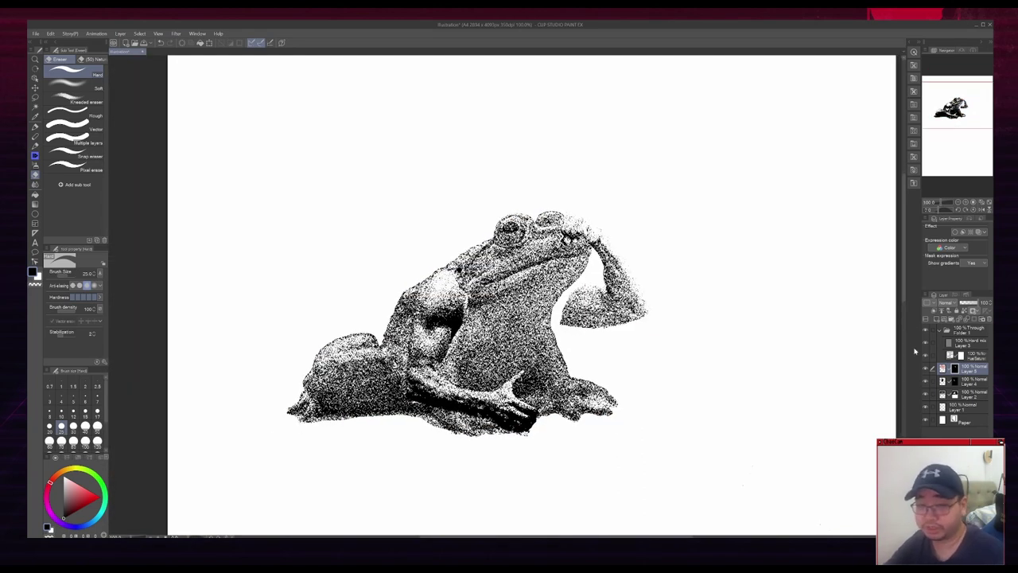
Apply a Level Correction to the bent arm, shifting the shadow and midtone inputs towards the highlights to darken it
key("ctrl+l")
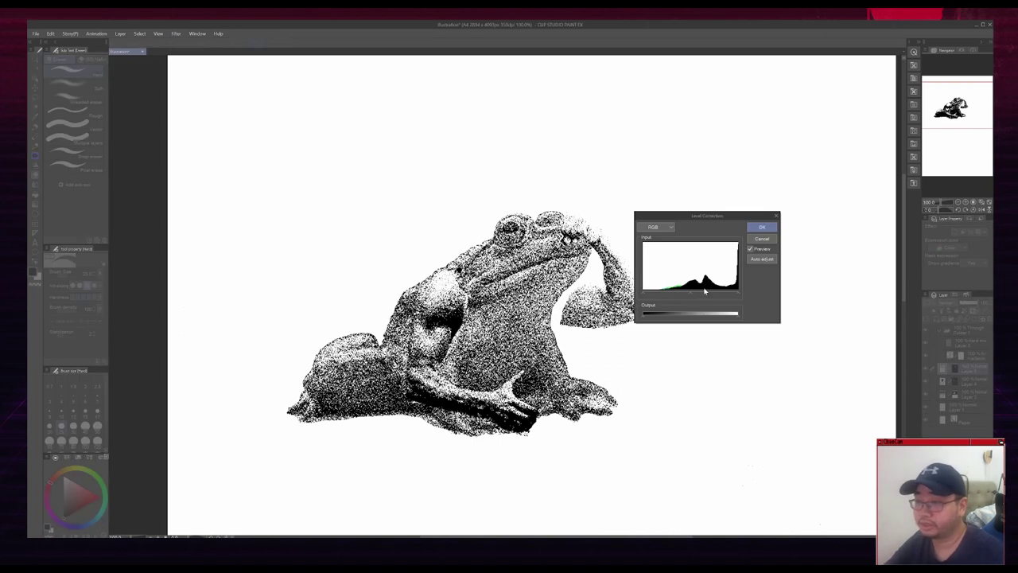
left_click_drag(704, 292, 682, 289)
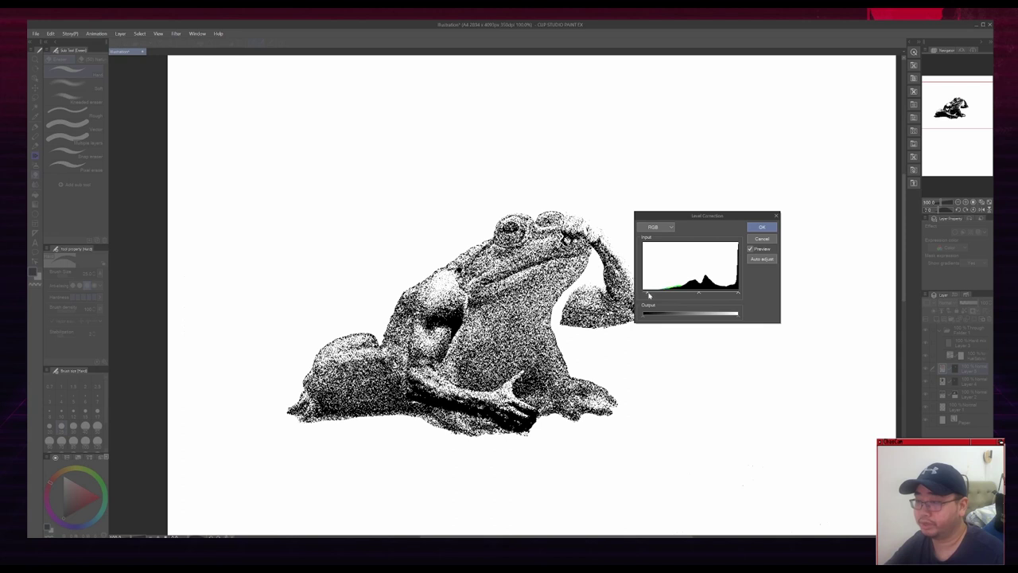
left_click_drag(697, 295, 701, 295)
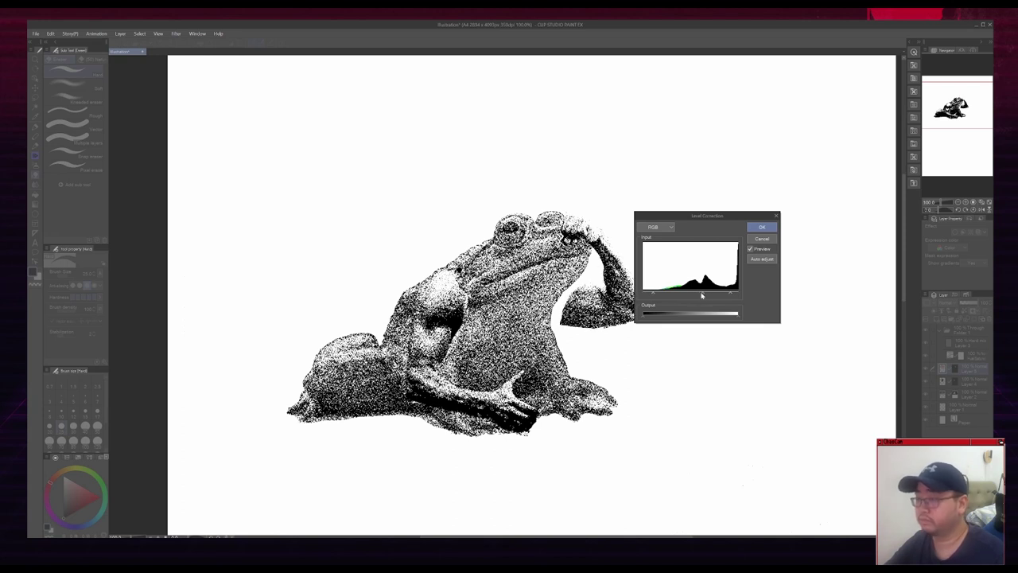
left_click(761, 227)
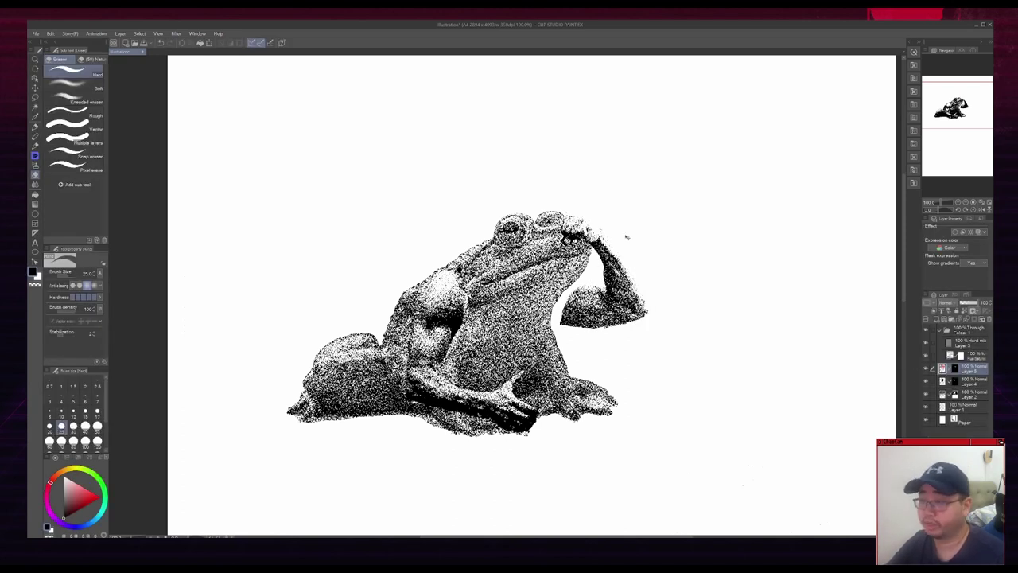
Scale the bent arm to 123% and move it against the frog's chest with the fist raised above the head
key("ctrl+t")
key("ctrl+minus")
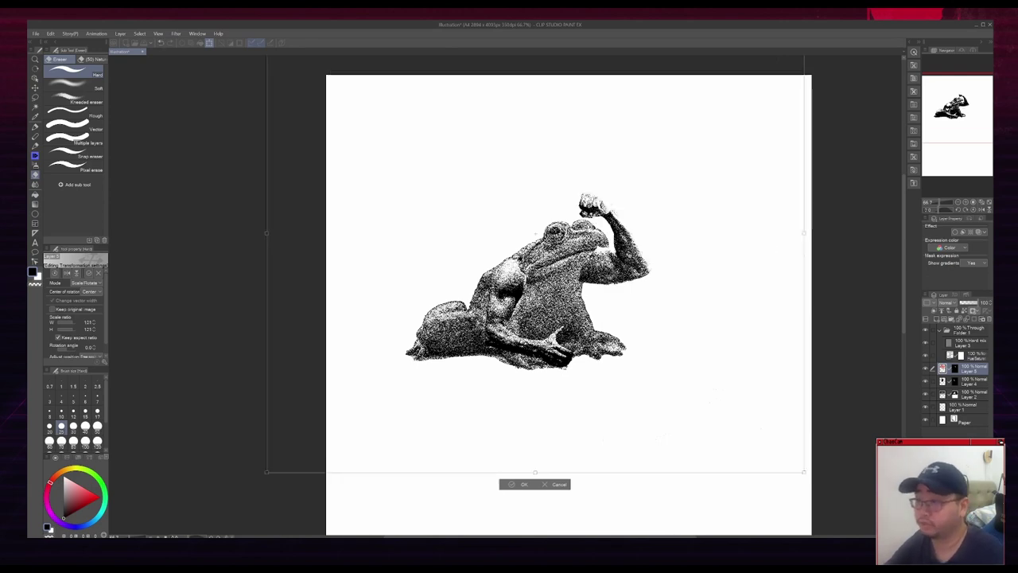
key("Return")
scroll(602, 263, "up", 1)
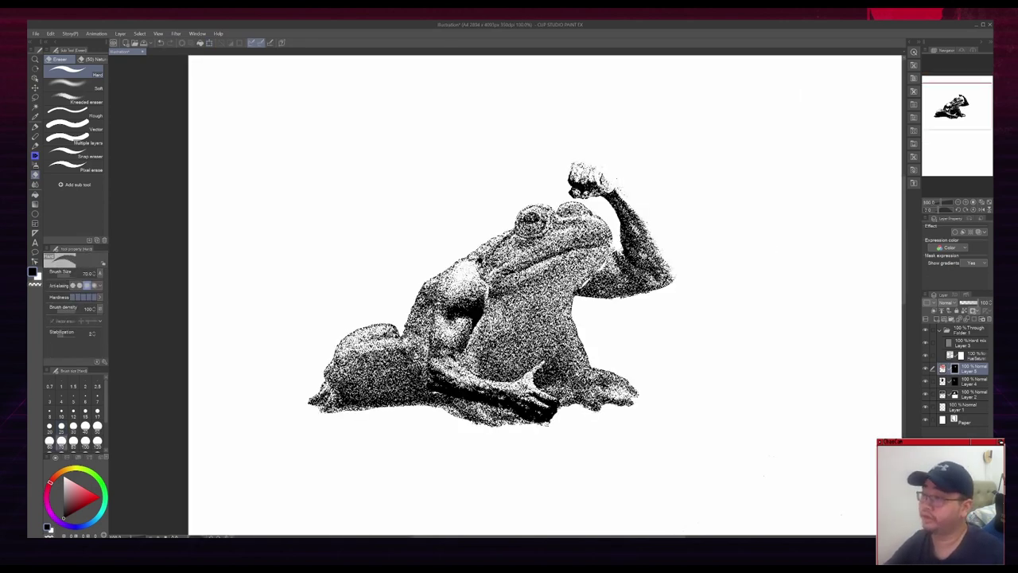
scroll(586, 223, "down", 1)
scroll(602, 245, "up", 1)
left_click_drag(611, 307, 631, 352)
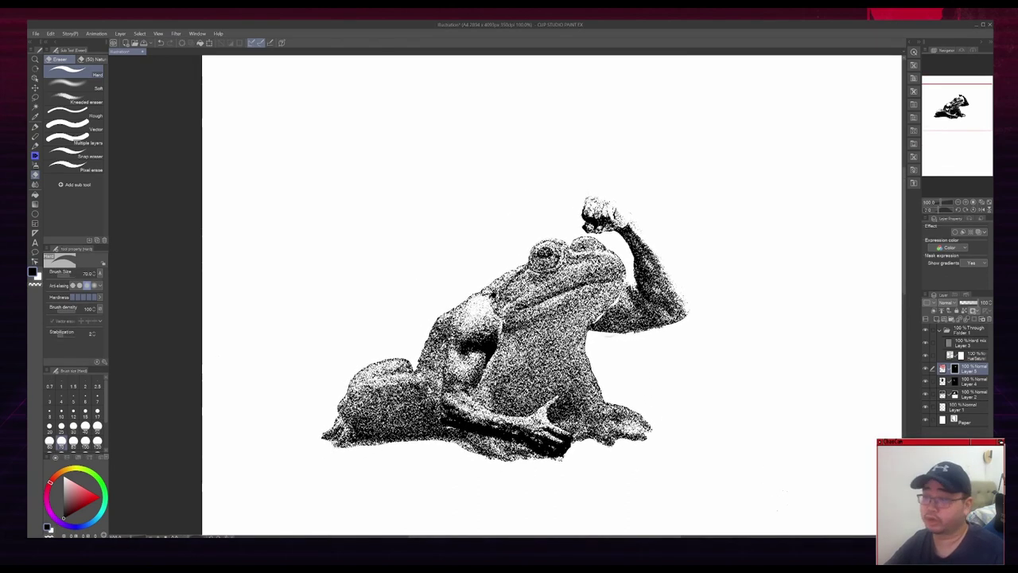
scroll(571, 259, "up", 1)
scroll(542, 264, "down", 1)
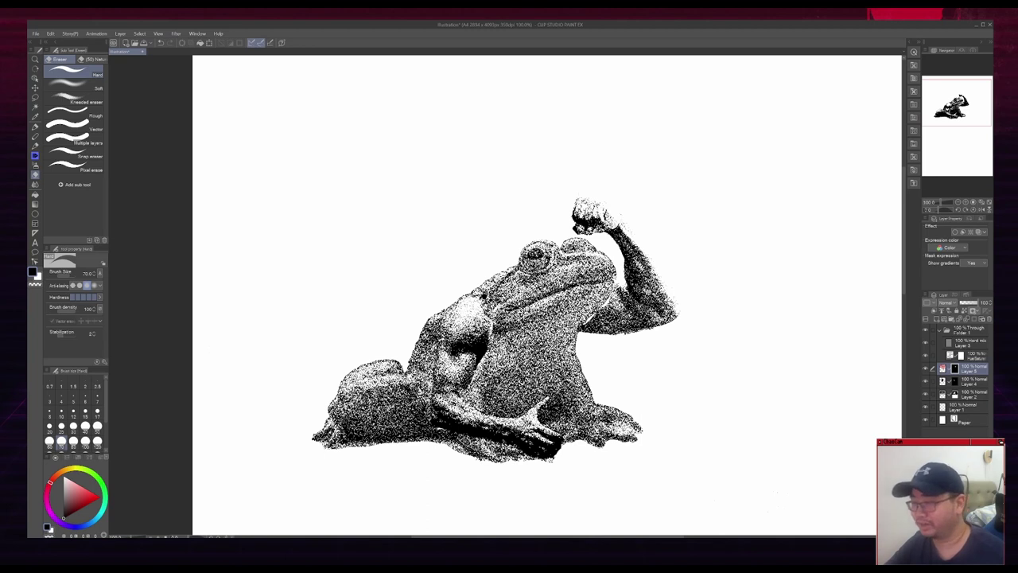
Erase the frog's hind leg and rump on the frog photo's mask with the Hard eraser
key("p")
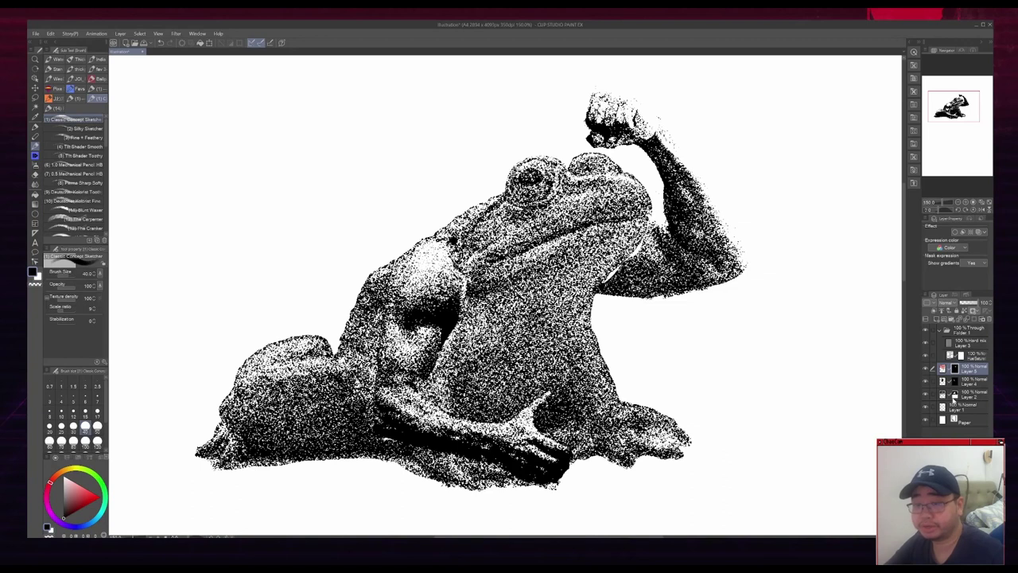
left_click(955, 396)
key("e")
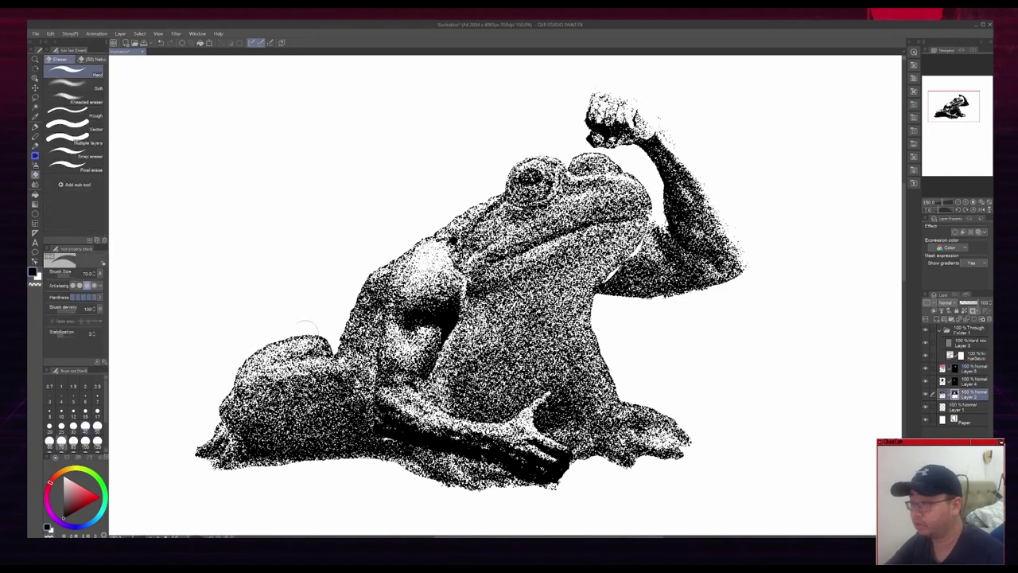
left_click_drag(304, 348, 287, 431)
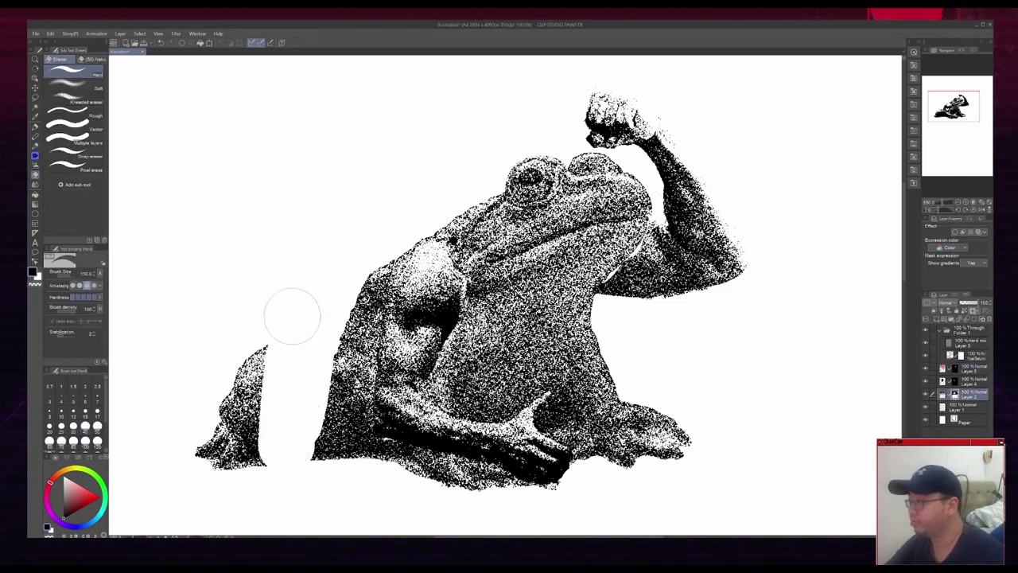
mouse_move(291, 310)
left_mouse_down()
mouse_move(225, 387)
mouse_move(265, 476)
mouse_move(255, 439)
mouse_move(201, 452)
mouse_move(238, 463)
mouse_move(303, 361)
mouse_move(296, 427)
left_mouse_up()
key("bracketleft")
key("bracketleft")
key("bracketleft")
key("bracketleft")
key("bracketleft")
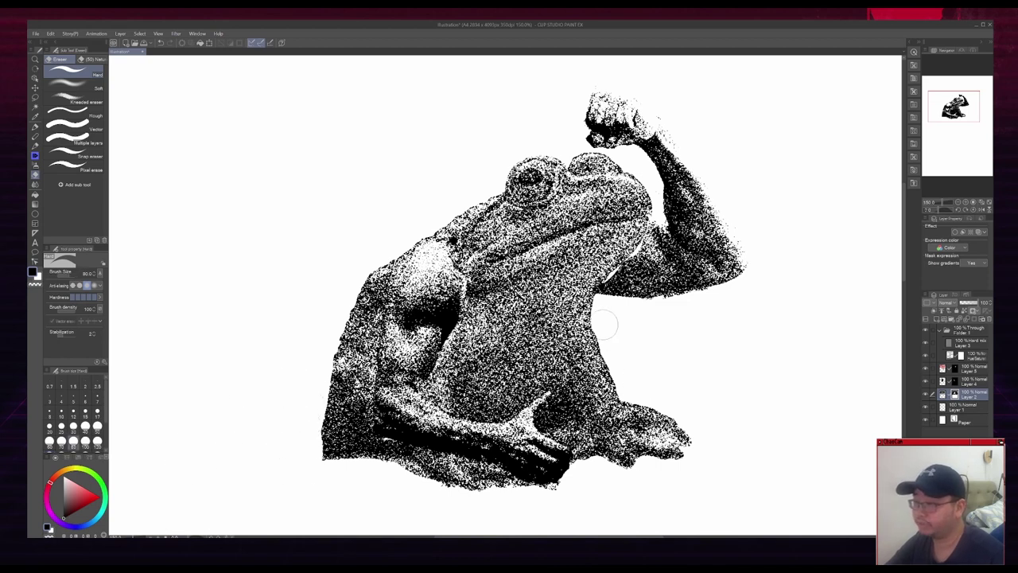
Erase the frog's front leg and foot on the frog photo's mask with the Hard eraser at size 60
mouse_move(607, 314)
left_mouse_down()
mouse_move(579, 432)
mouse_move(604, 358)
mouse_move(602, 459)
mouse_move(631, 411)
mouse_move(632, 464)
mouse_move(651, 419)
mouse_move(661, 415)
mouse_move(687, 437)
left_mouse_up()
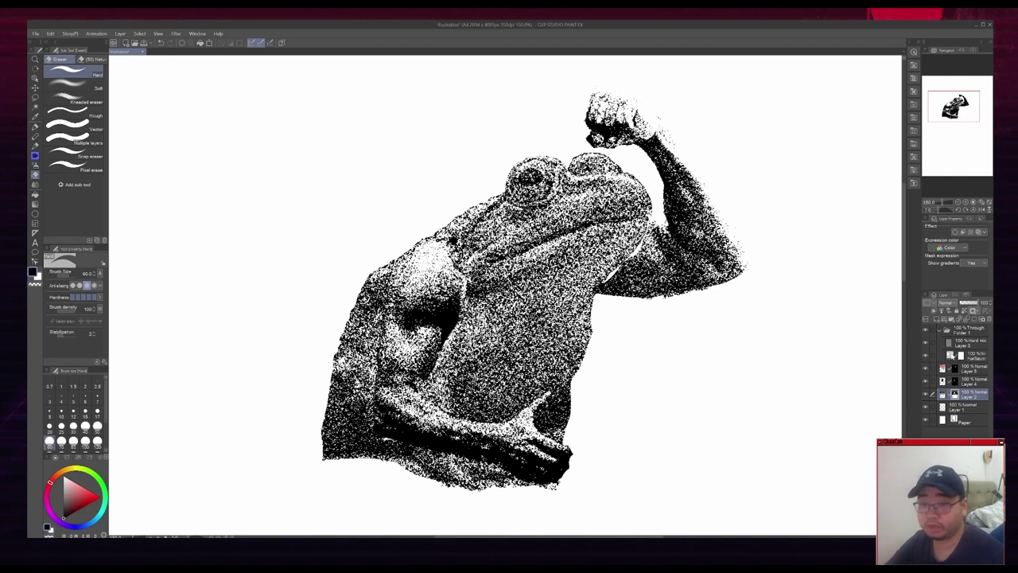
Rotate the hanging arm about 31° clockwise and move it outward so its shoulder sits at the edge of the frog's back
left_click(974, 383)
key("ctrl+t")
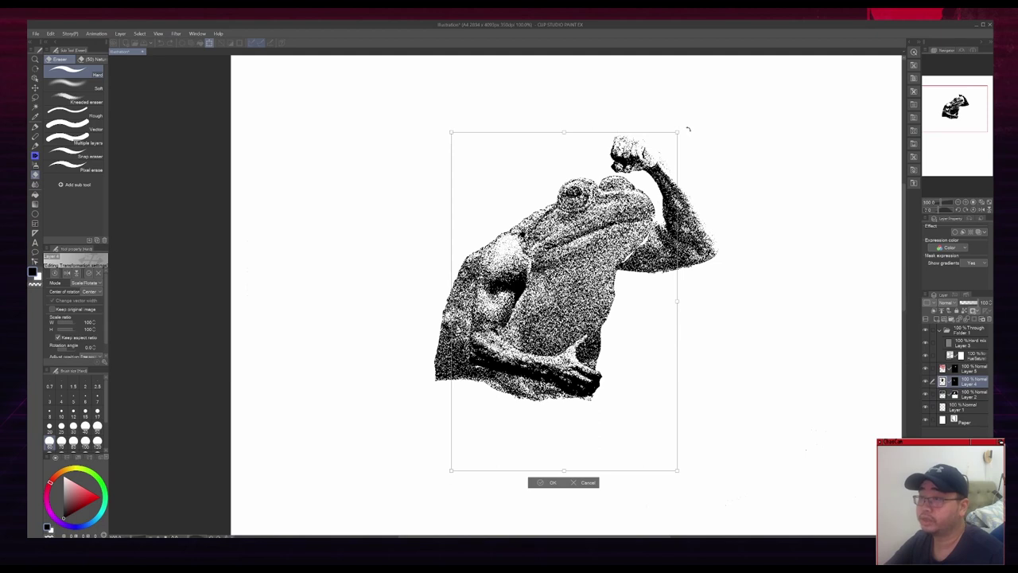
left_click_drag(688, 129, 757, 222)
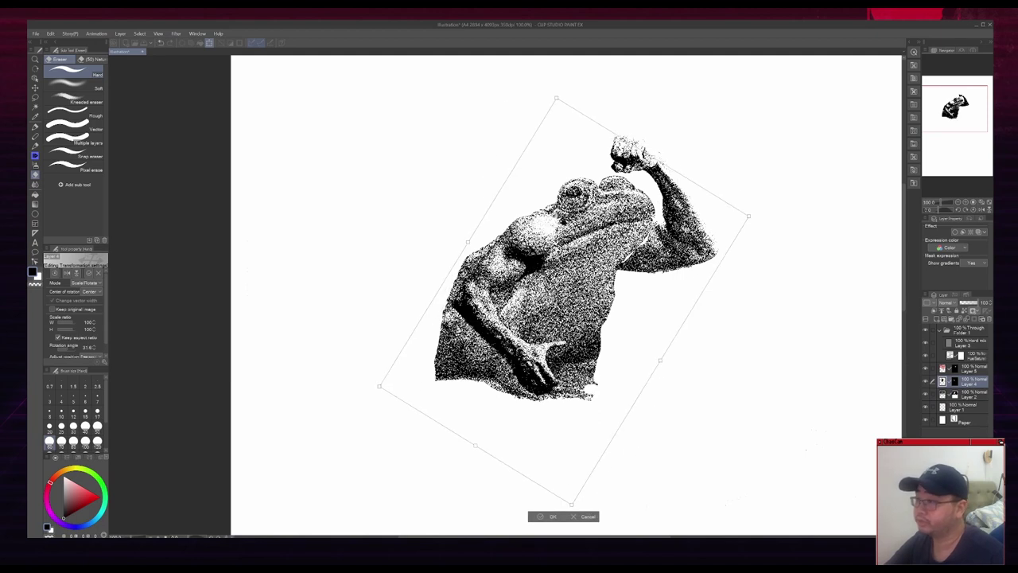
left_click_drag(554, 283, 514, 303)
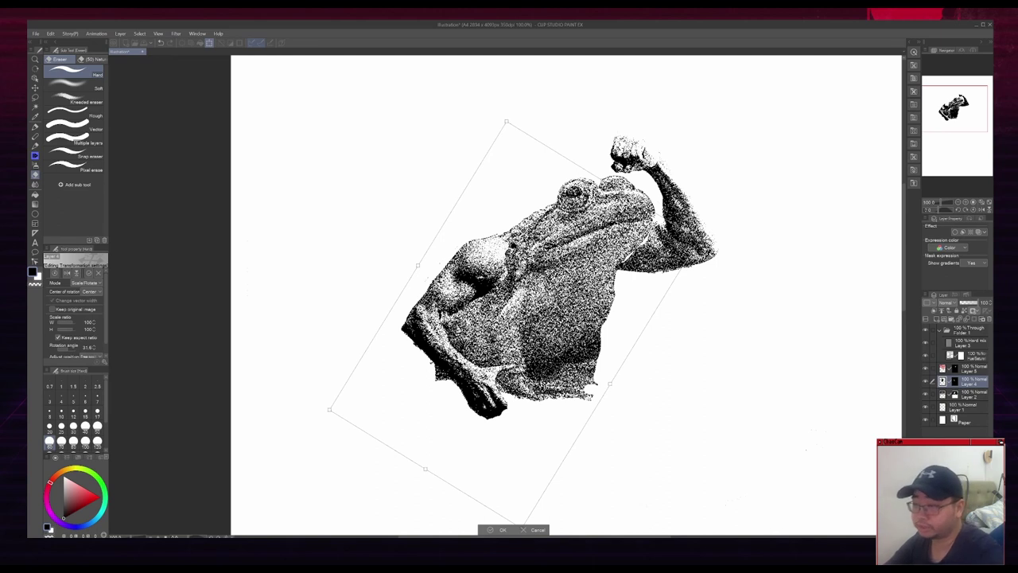
key("Return")
Round off the frog's belly and remove the body remnants behind the hanging arm on the frog's mask with the Hard eraser at size 100
left_click(962, 393)
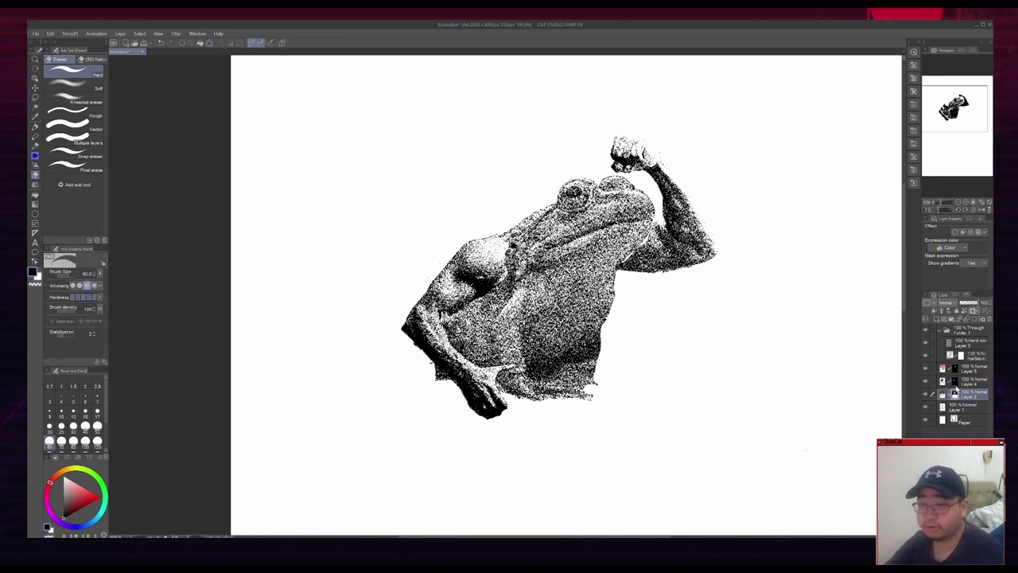
key("bracketleft")
key("bracketright")
key("bracketright")
key("bracketright")
key("bracketright")
mouse_move(420, 339)
left_mouse_down()
mouse_move(582, 391)
mouse_move(615, 369)
mouse_move(563, 382)
left_mouse_up()
left_click_drag(614, 339, 546, 387)
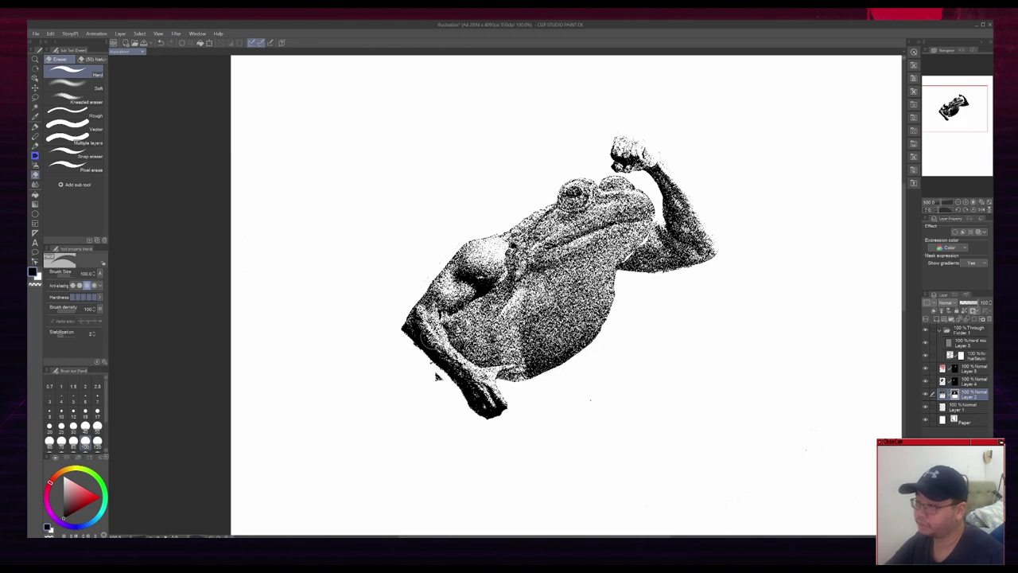
mouse_move(431, 339)
left_mouse_down()
mouse_move(512, 378)
mouse_move(593, 362)
left_mouse_up()
key("ctrl+z")
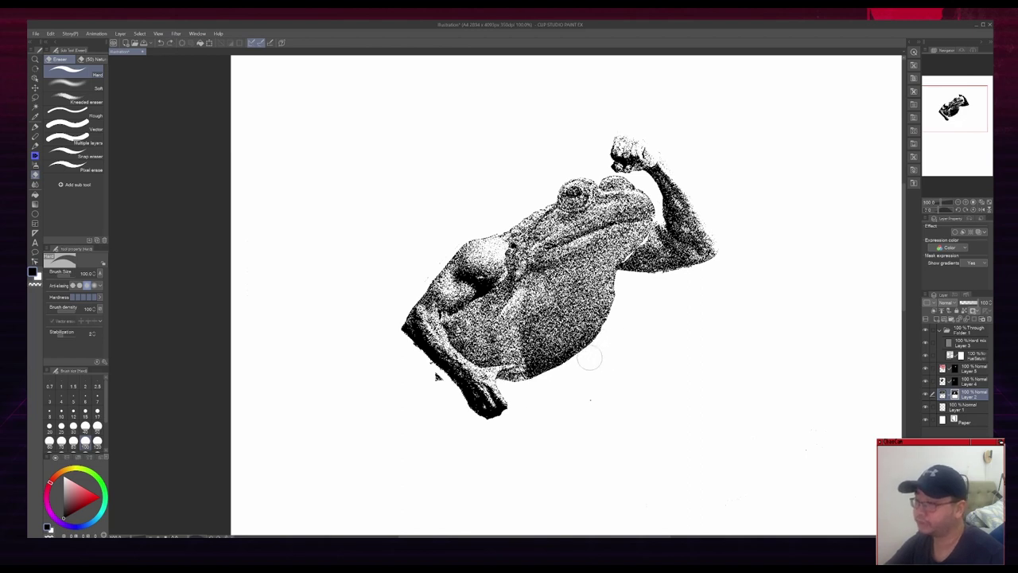
left_click(438, 385)
Add a Level Correction layer above the arm layers, shifting the midtone input towards the highlights to darken the figure
scroll(610, 206, "up", 1)
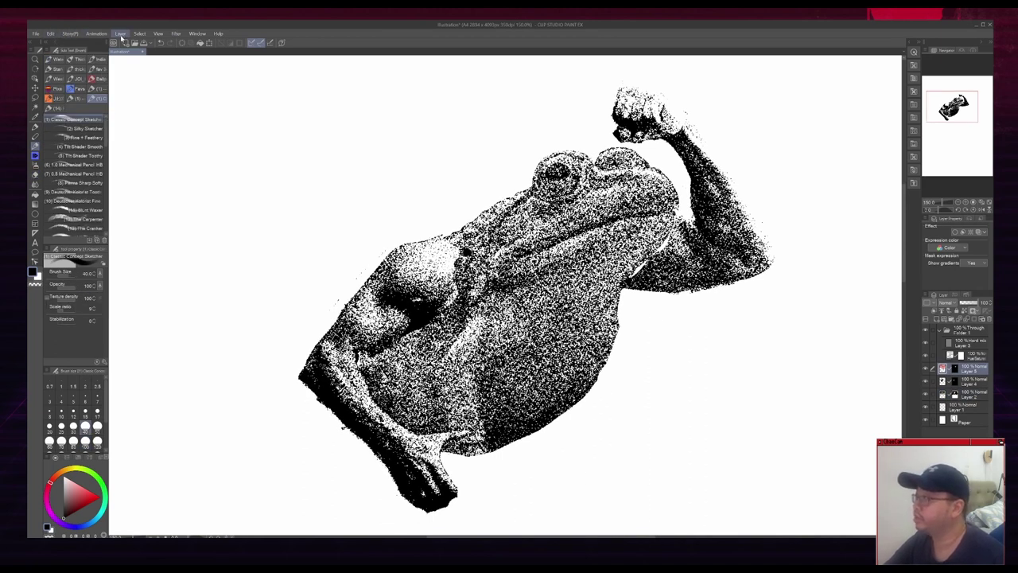
left_click(120, 33)
mouse_move(162, 60)
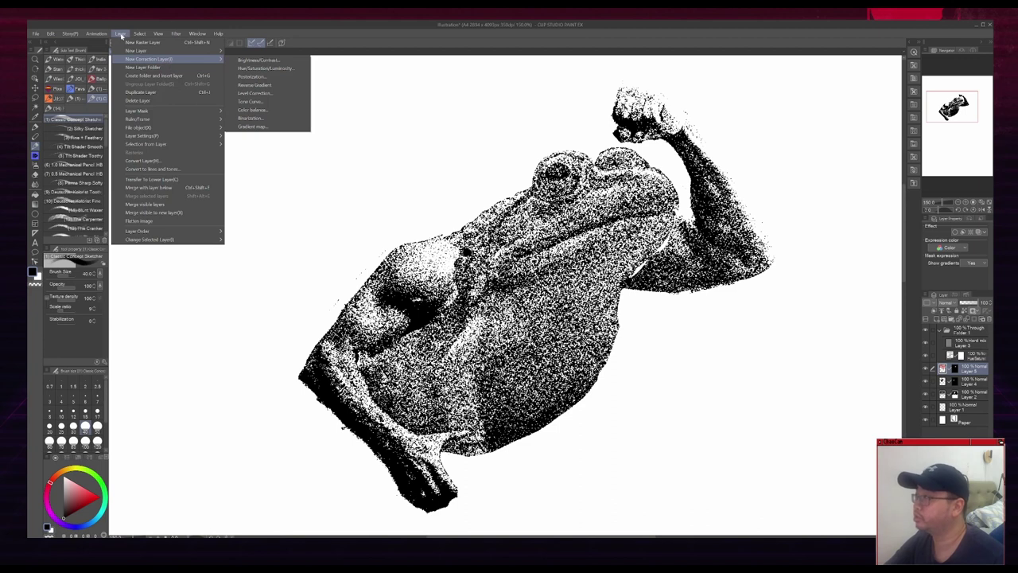
left_click(270, 92)
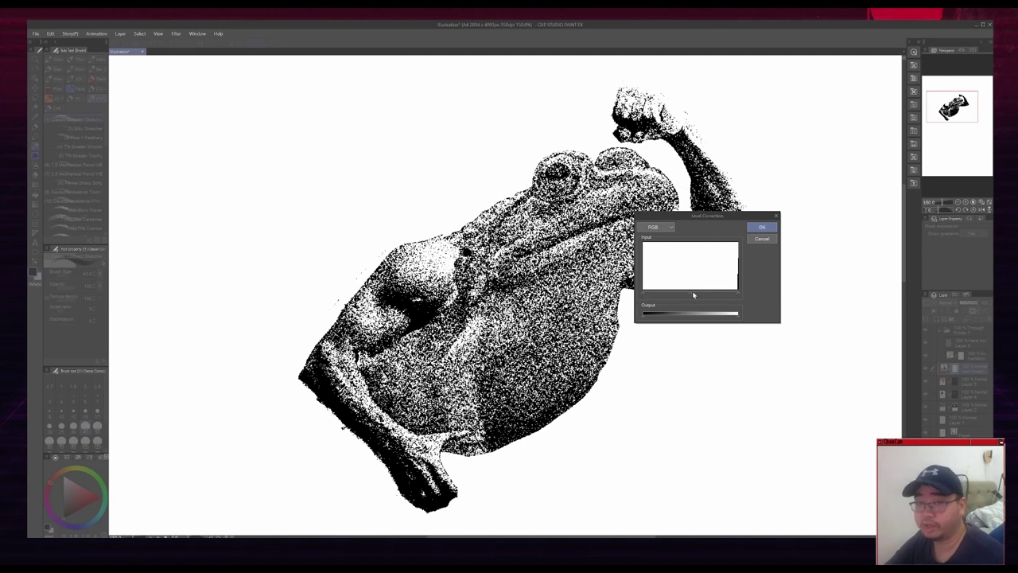
left_click_drag(693, 295, 703, 296)
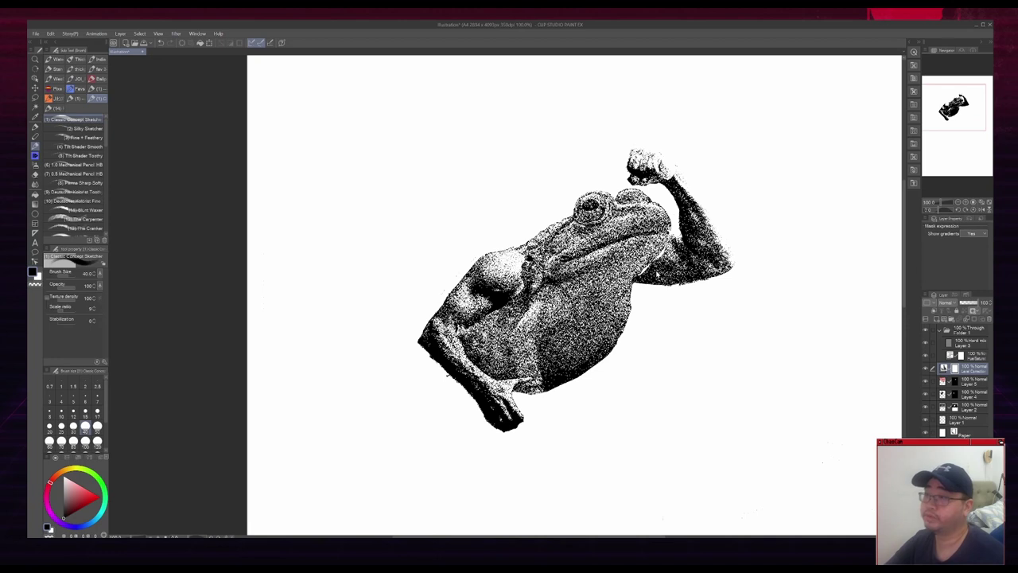
Add a new raster layer and paint out the stray specks around the hanging arm's shoulder and elbow in white with the Classic Concept Sketch brush
scroll(581, 299, "up", 1)
left_click_drag(581, 299, 555, 297)
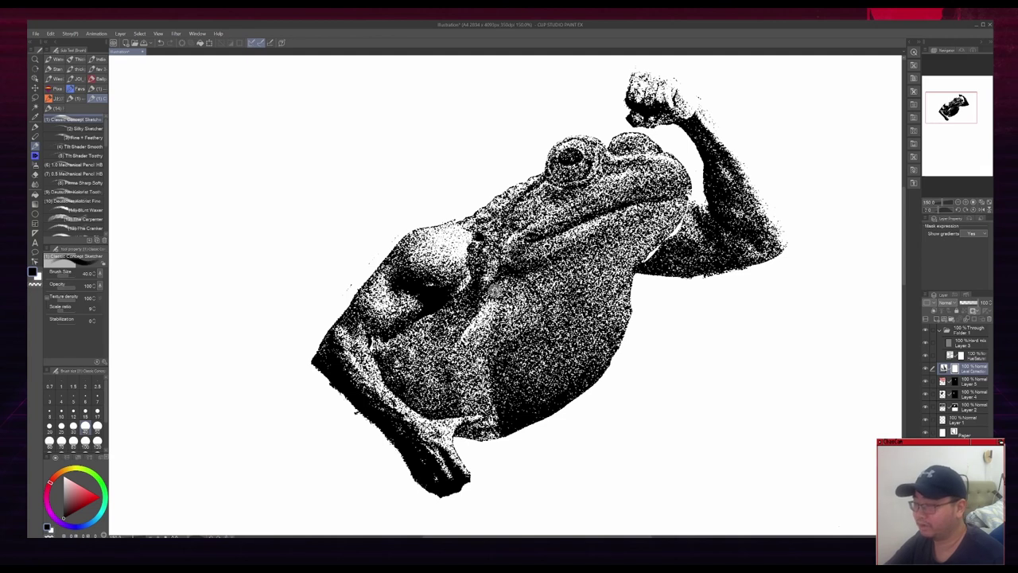
key("ctrl+shift+n")
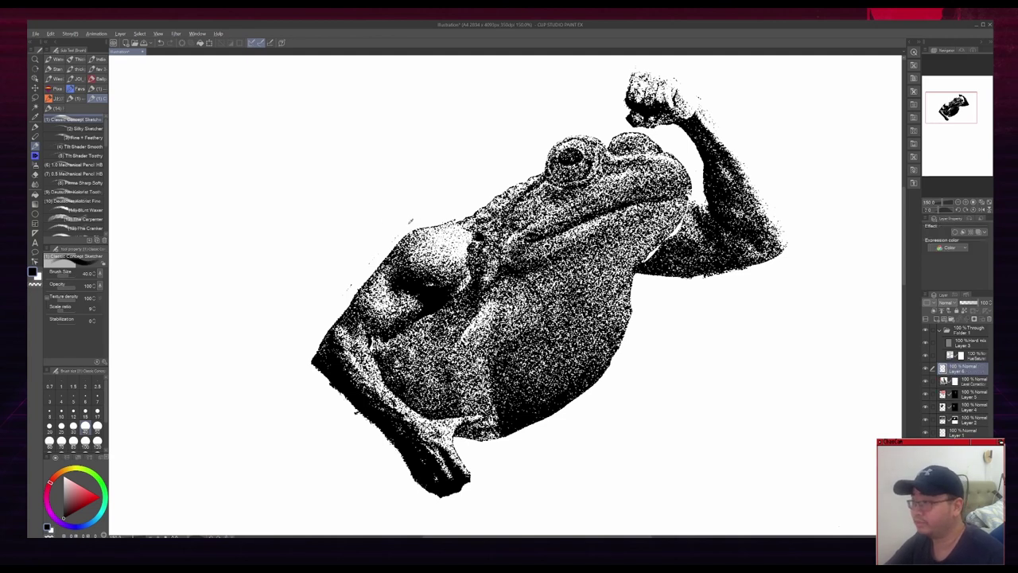
key("x")
key("bracketleft")
key("bracketleft")
key("bracketleft")
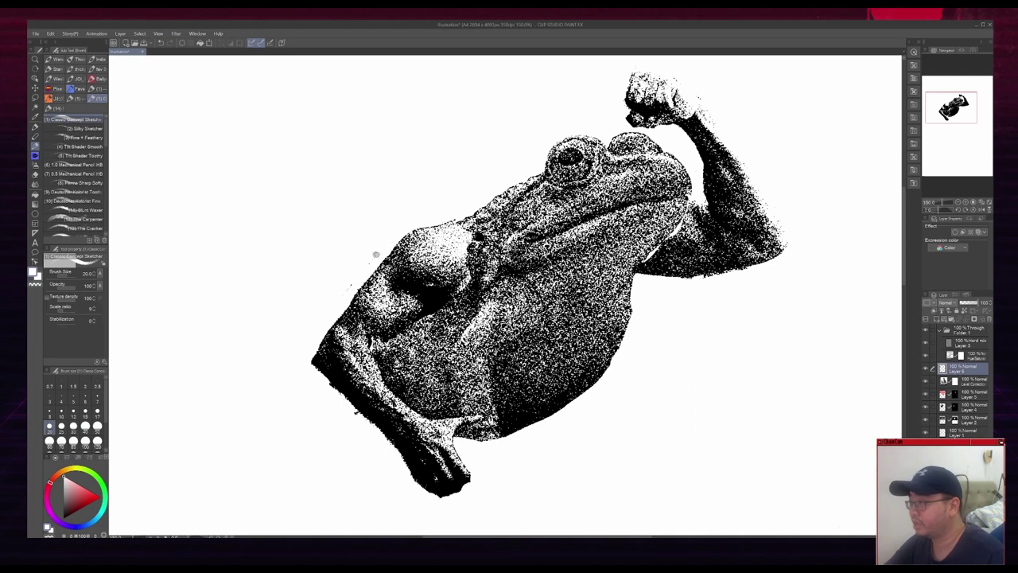
key("bracketright")
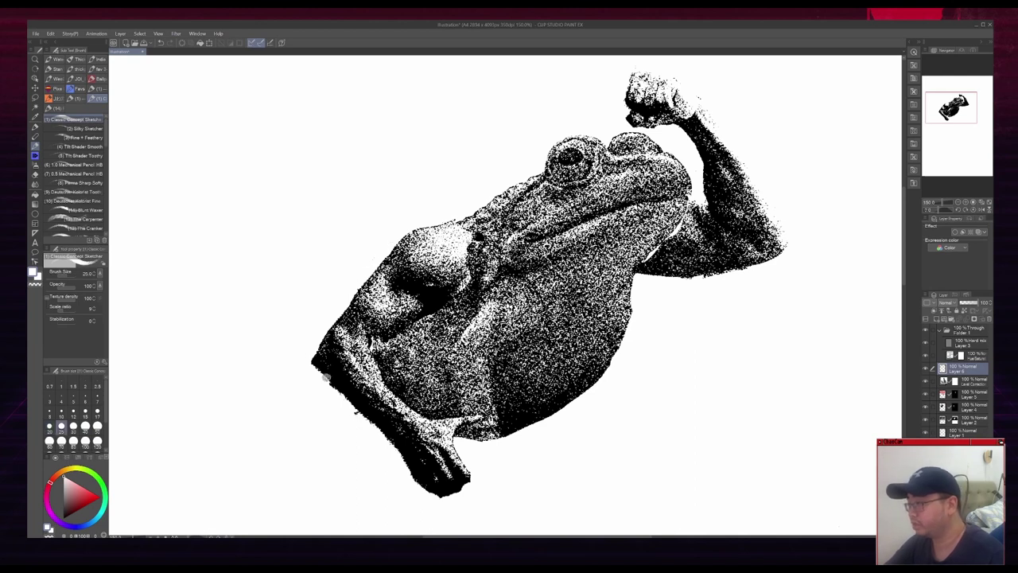
left_click_drag(308, 354, 362, 418)
key("bracketleft")
key("bracketleft")
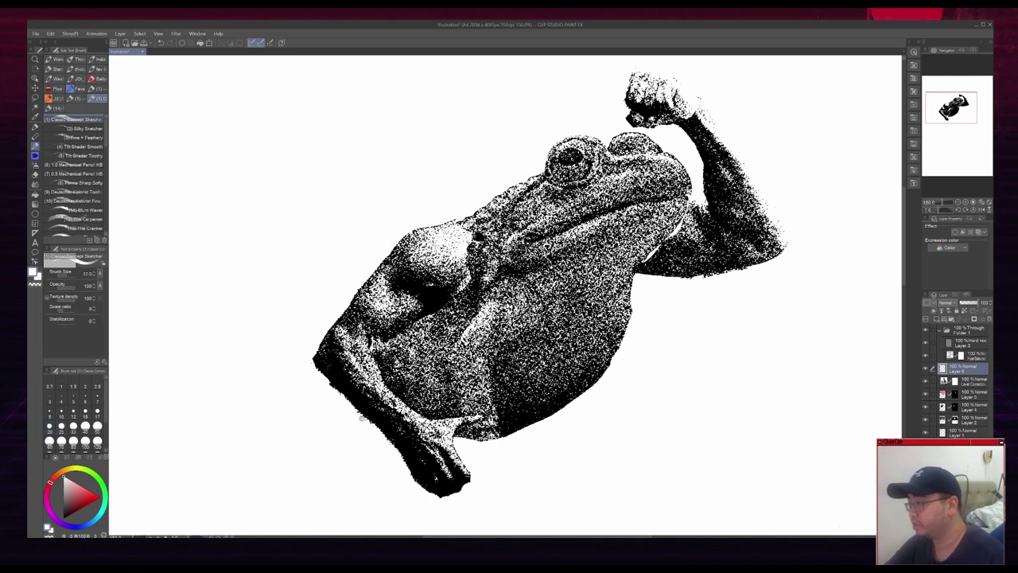
Paint white streaks from the hanging arm's shoulder towards the frog's neck with the Felt pen at size 15
scroll(483, 245, "up", 1)
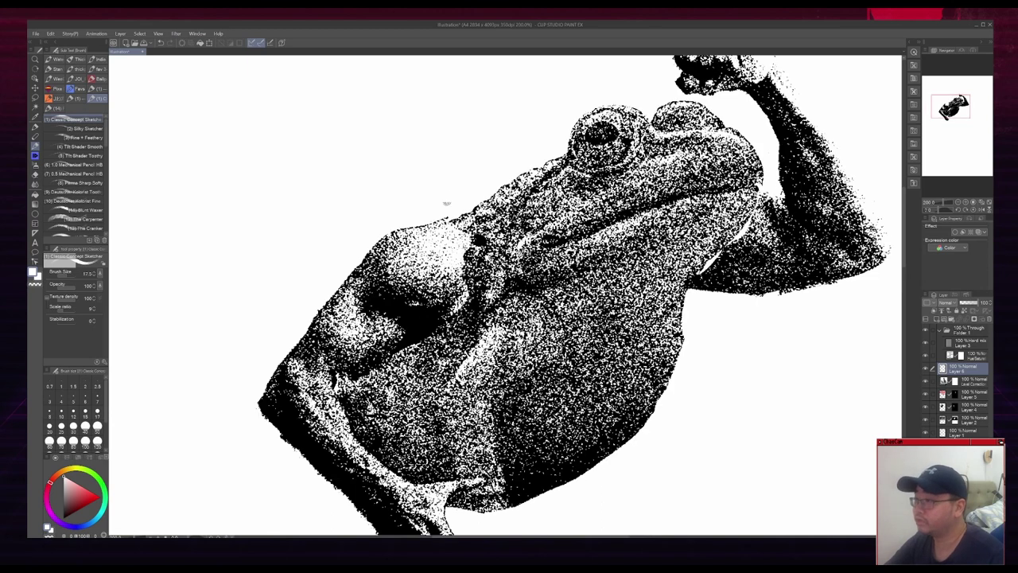
key("bracketleft")
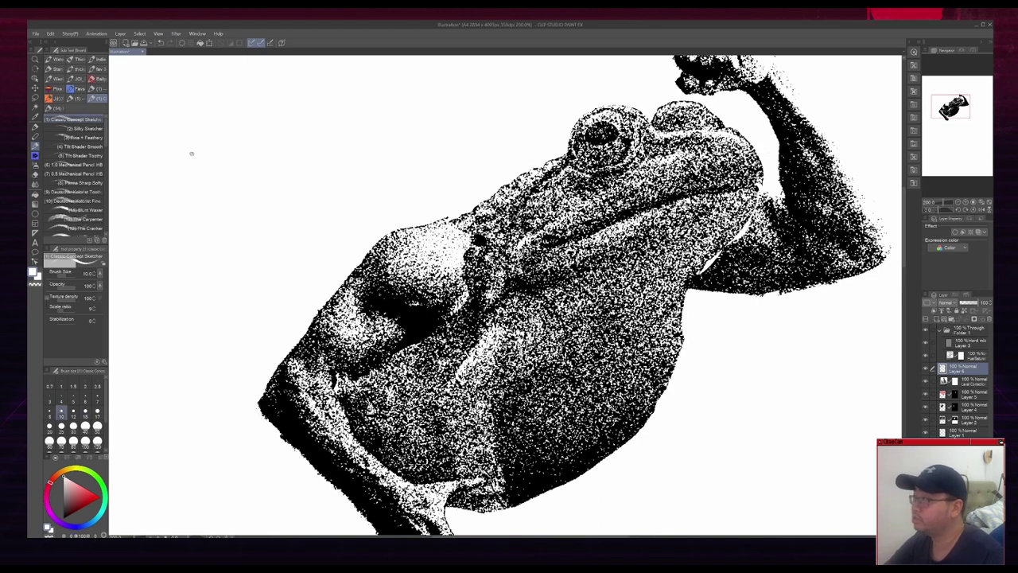
left_click(34, 126)
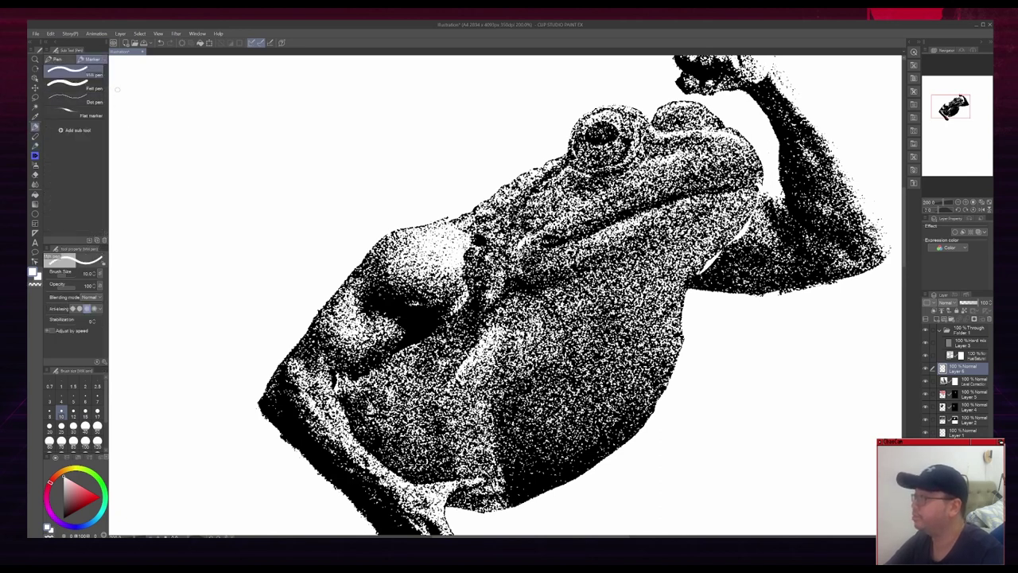
key("bracketright")
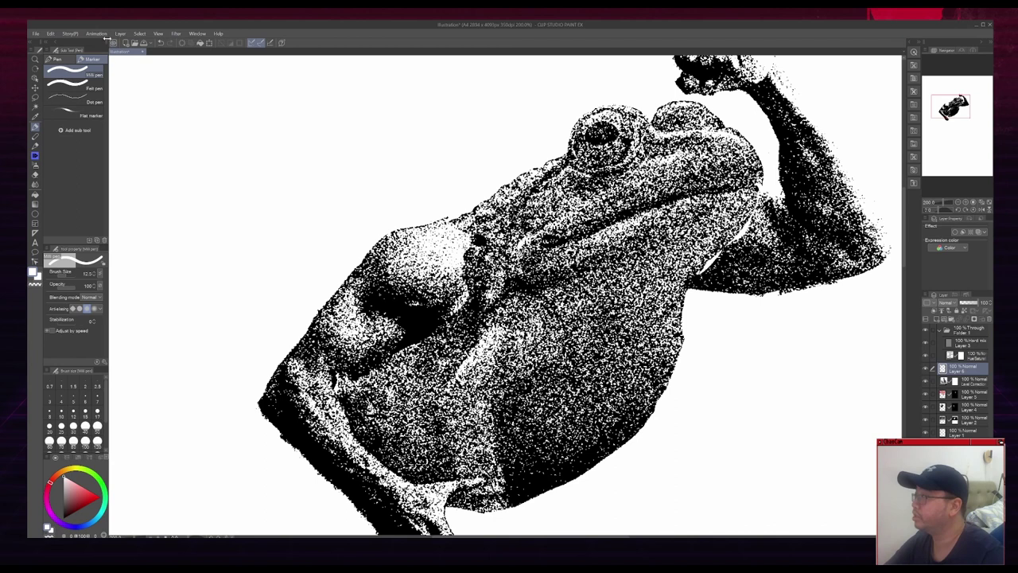
left_click(96, 85)
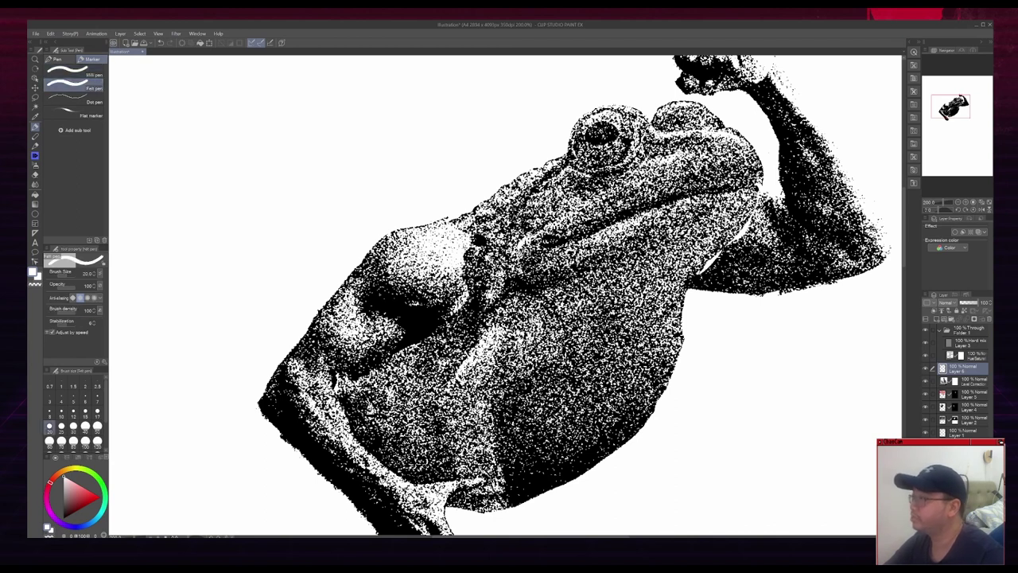
key("bracketleft")
key("bracketleft")
key("bracketleft")
key("bracketleft")
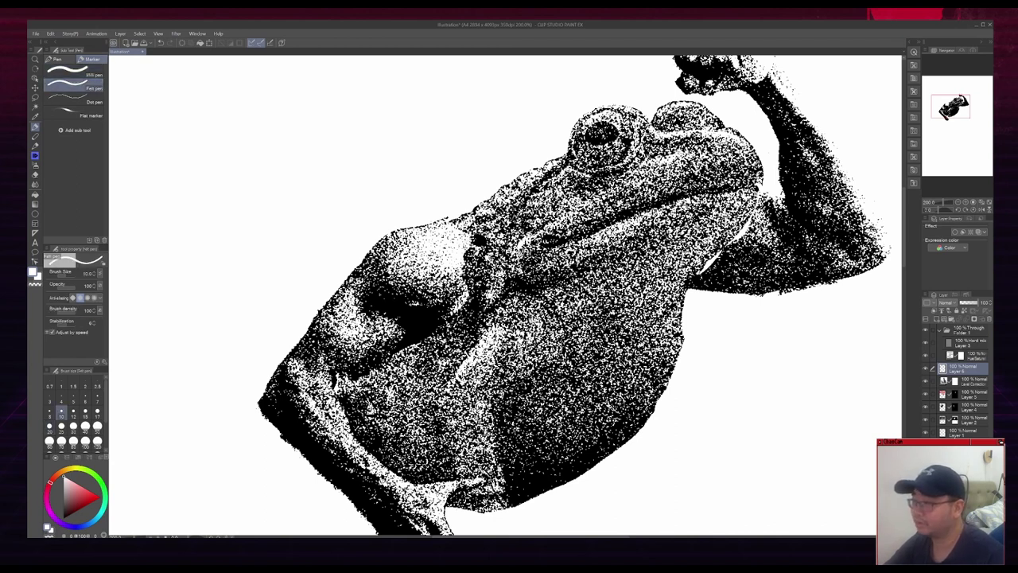
key("bracketright")
key("bracketright")
mouse_move(465, 249)
left_mouse_down()
mouse_move(500, 234)
mouse_move(498, 244)
left_mouse_up()
mouse_move(454, 276)
left_mouse_down()
mouse_move(497, 252)
mouse_move(490, 222)
left_mouse_up()
Darken the lower edge of the shoulder streaks in black and widen the highlights in white with the Felt pen
scroll(461, 267, "down", 1)
key("x")
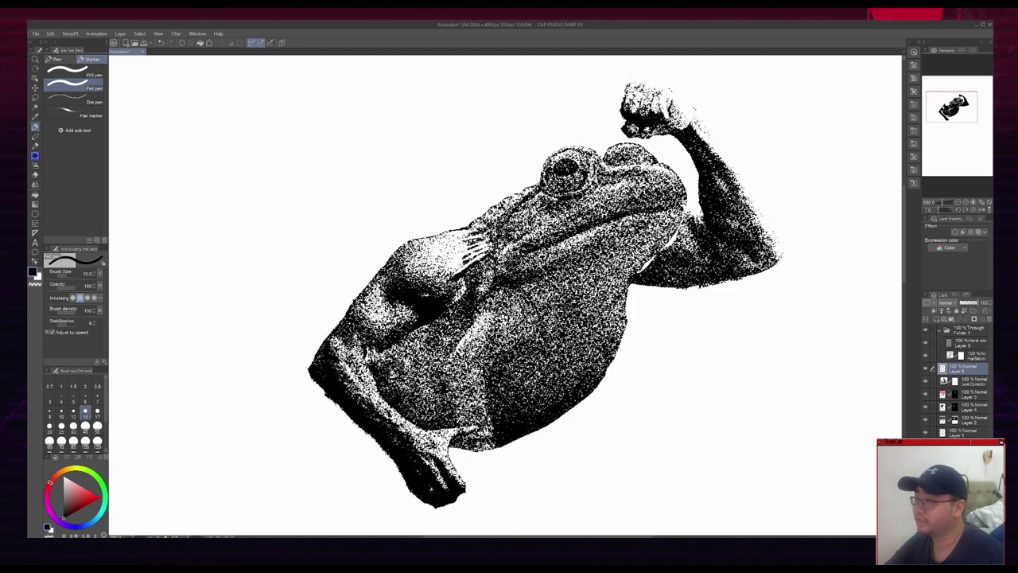
scroll(457, 274, "up", 3)
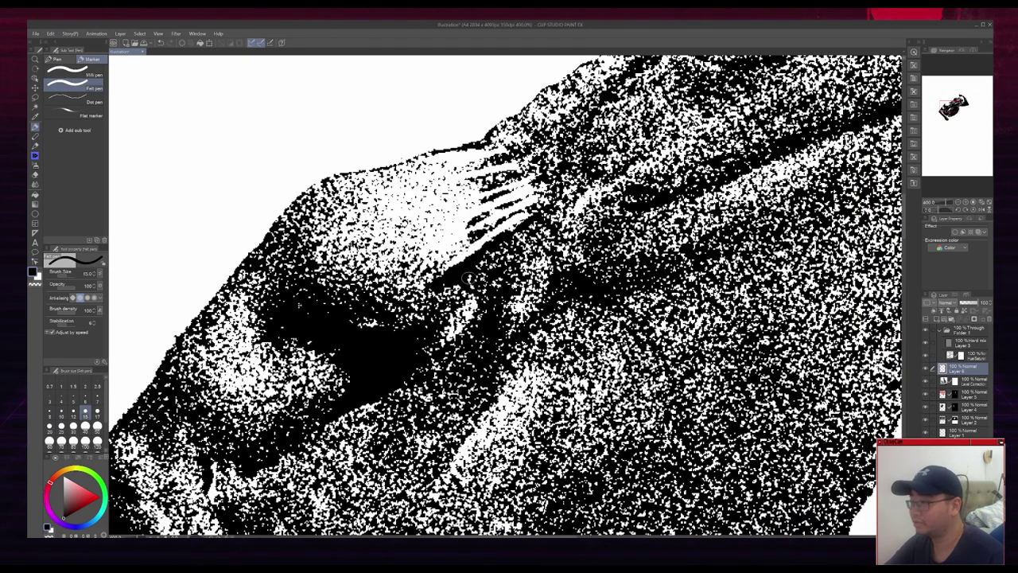
key("bracketright")
key("x")
scroll(469, 278, "down", 2)
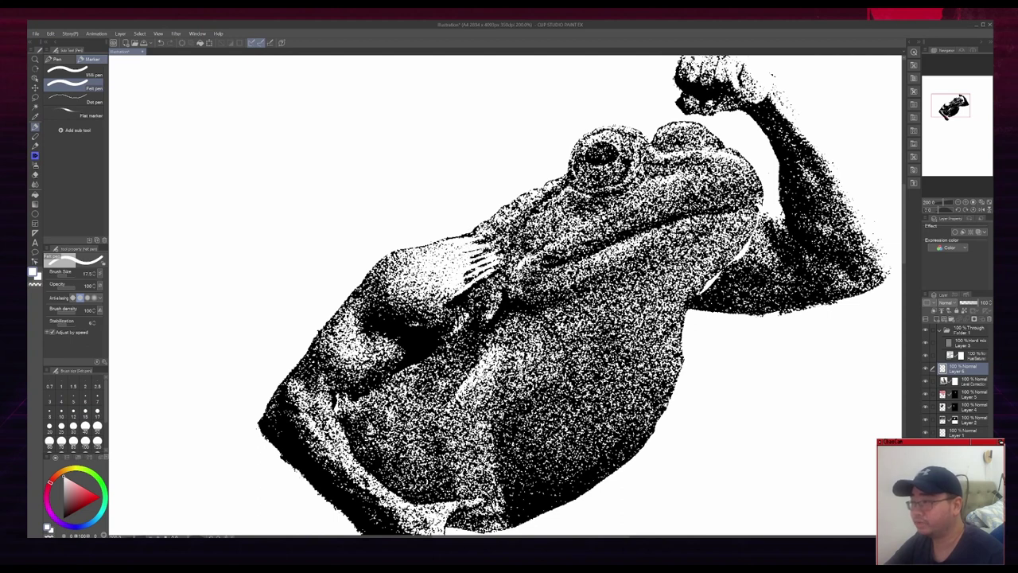
left_click_drag(488, 246, 463, 282)
Blend the white shoulder streaks into the frog's neck with the Textured blender, reducing its size to 45
key("j")
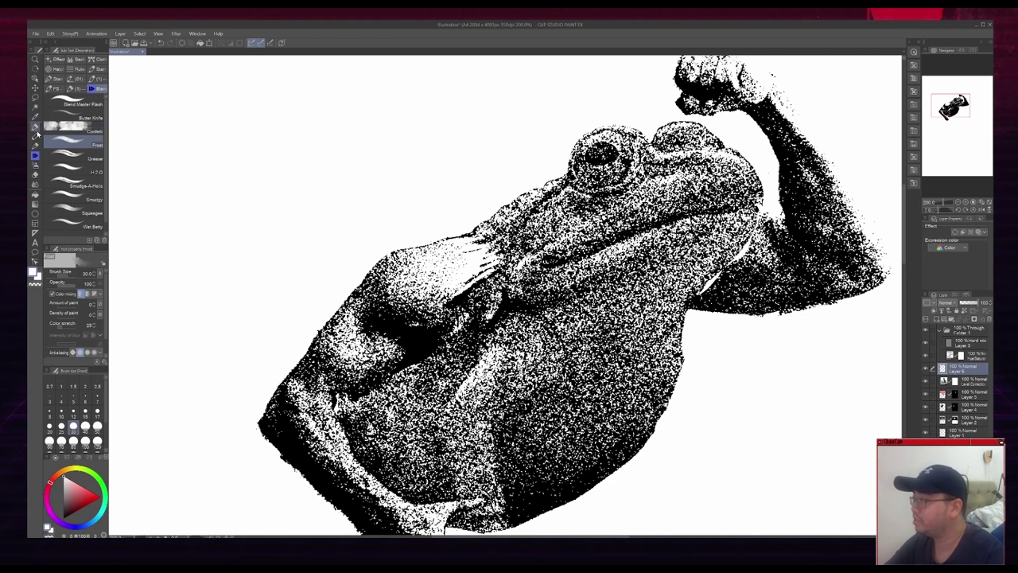
left_click(35, 184)
left_click(99, 139)
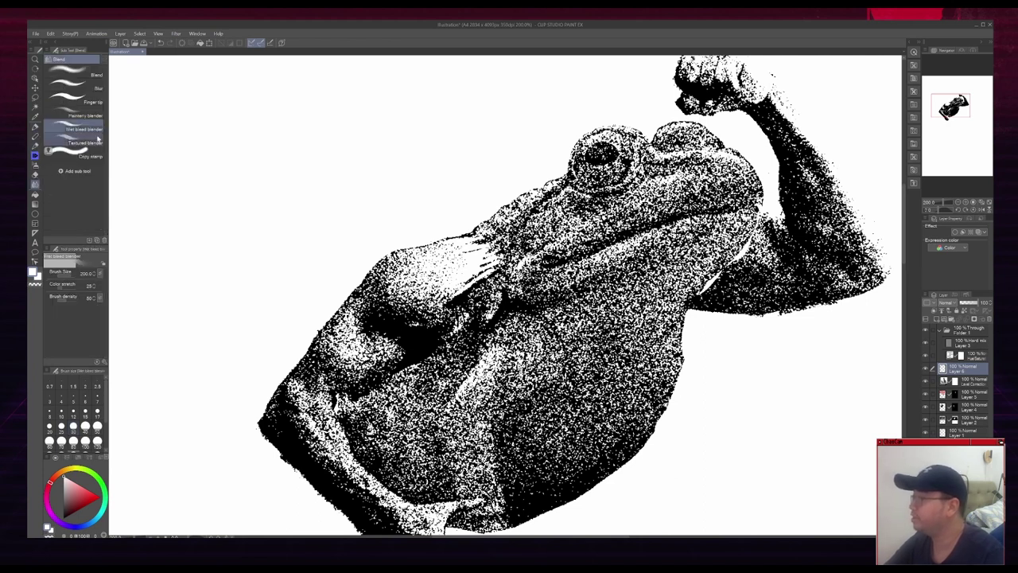
left_click(89, 142)
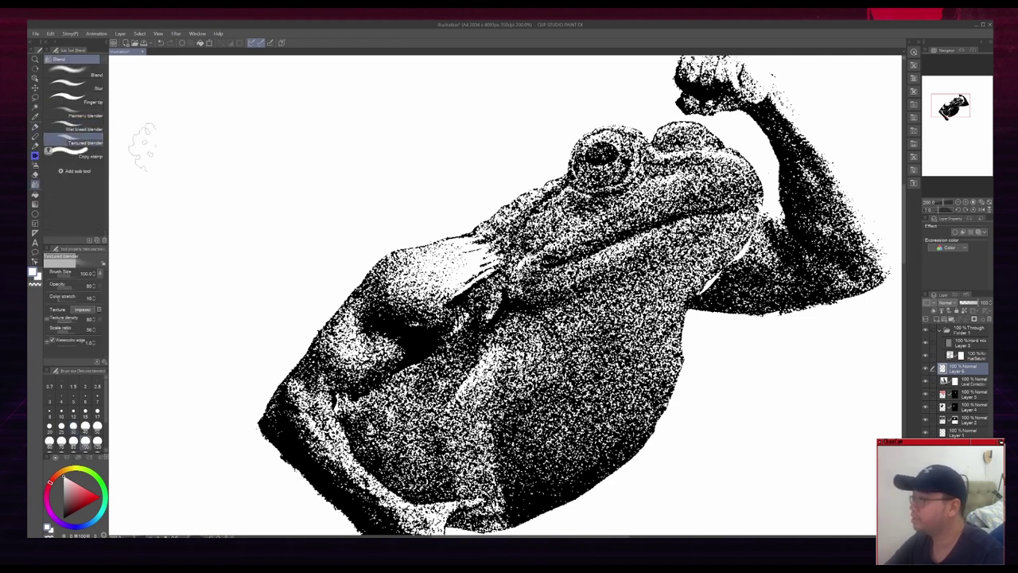
key("bracketleft")
key("bracketleft")
key("bracketleft")
mouse_move(487, 256)
left_mouse_down()
mouse_move(481, 242)
mouse_move(506, 238)
mouse_move(481, 246)
mouse_move(497, 232)
mouse_move(488, 266)
mouse_move(532, 217)
left_mouse_up()
key("bracketleft")
mouse_move(517, 246)
left_mouse_down()
mouse_move(530, 224)
mouse_move(473, 283)
left_mouse_up()
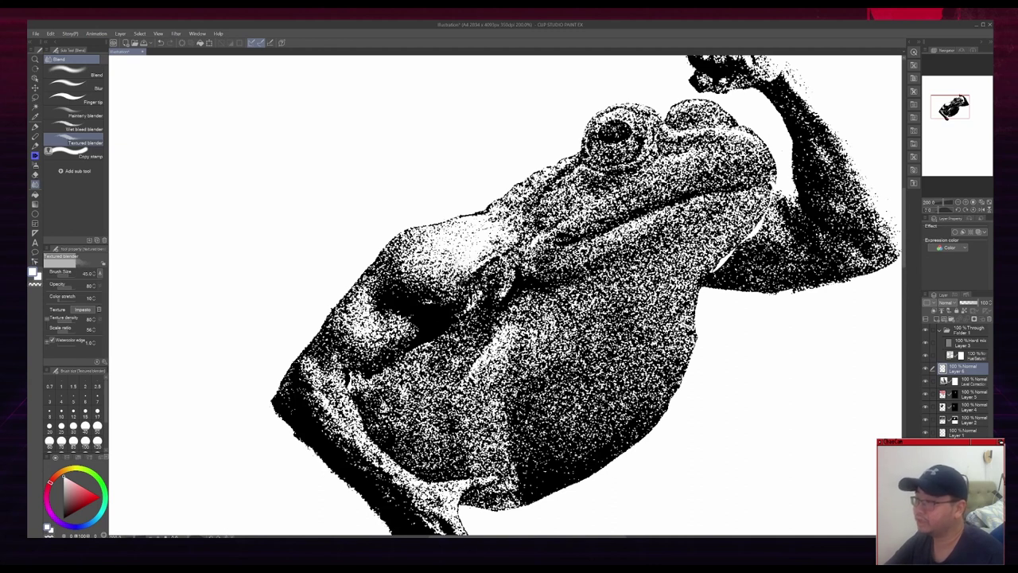
Touch up the joint between shoulder and neck and draw the inner-elbow crease in black with the Classic Concept Sketch brush at size 8
key("b")
scroll(536, 211, "down", 1)
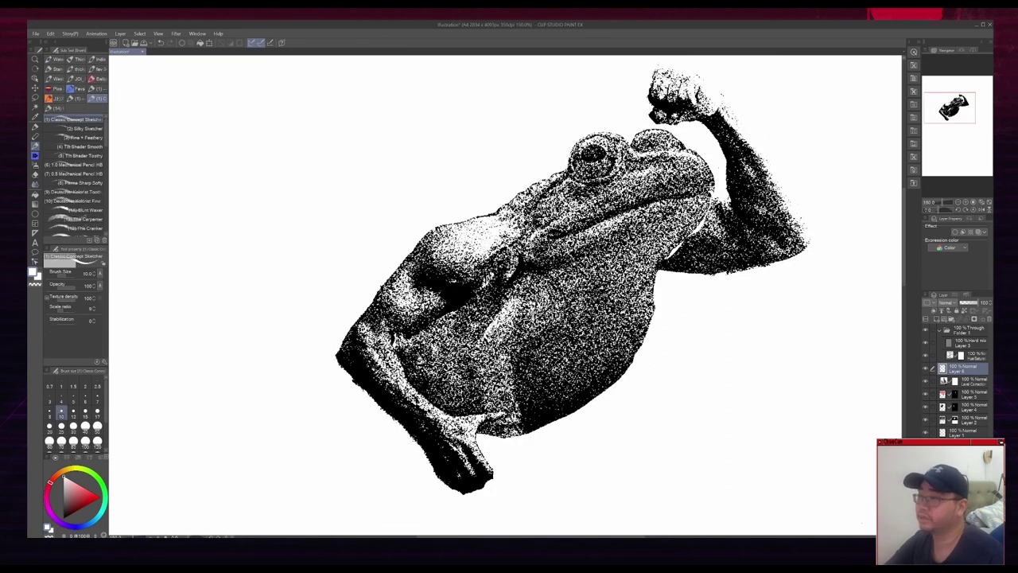
left_click_drag(515, 238, 541, 208)
scroll(483, 242, "up", 1)
left_click(489, 274, "alt")
key("bracketleft")
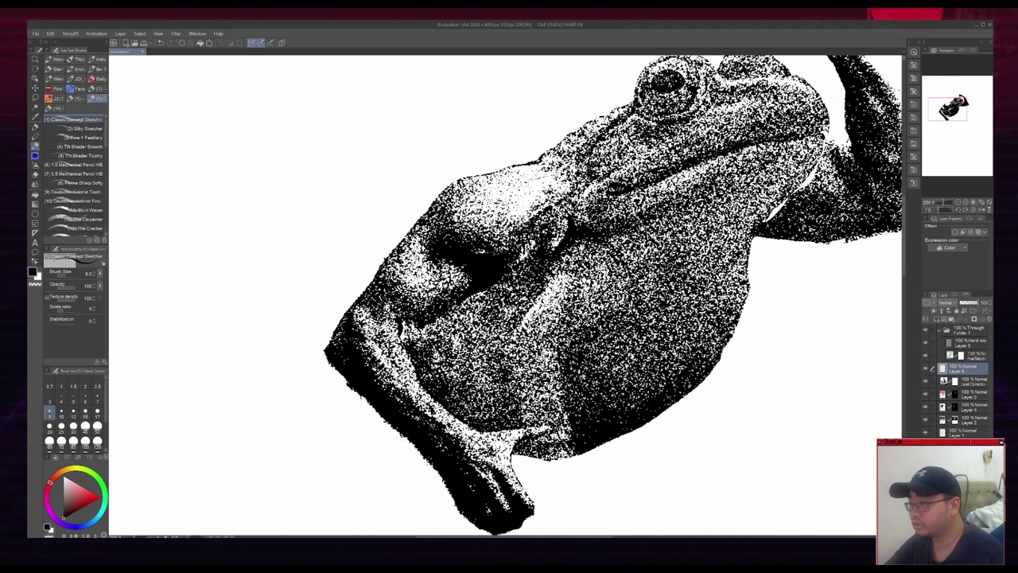
mouse_move(421, 326)
left_mouse_down()
mouse_move(413, 343)
mouse_move(419, 337)
left_mouse_up()
scroll(444, 267, "down", 2)
scroll(414, 315, "up", 2)
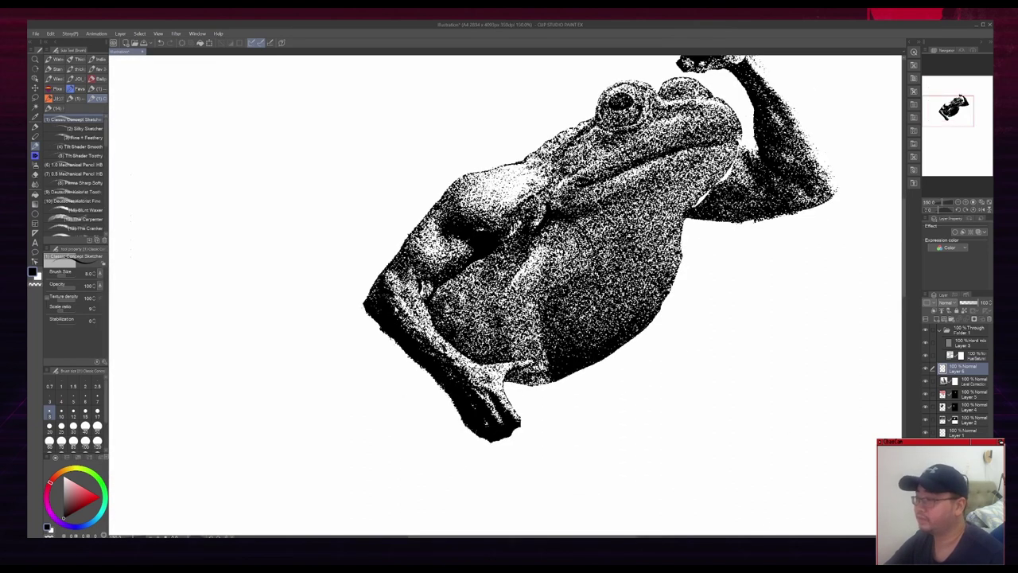
scroll(414, 316, "down", 1)
key("e")
left_click_drag(477, 270, 431, 343)
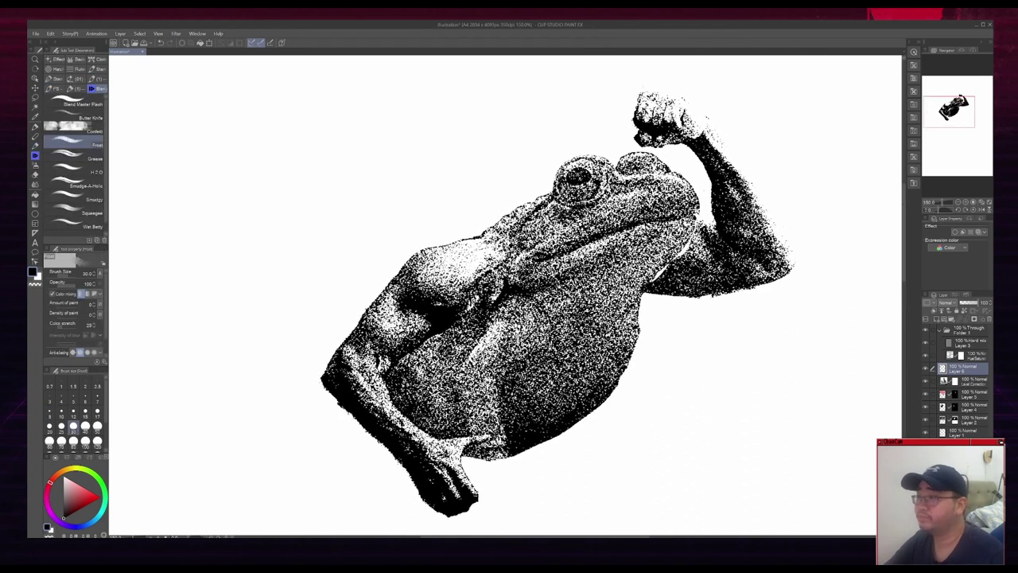
Paint a white highlight in the frog's eye with the Classic Concept Sketch brush, enlarging it to size 10
key("b")
left_click(484, 206, "alt")
key("]")
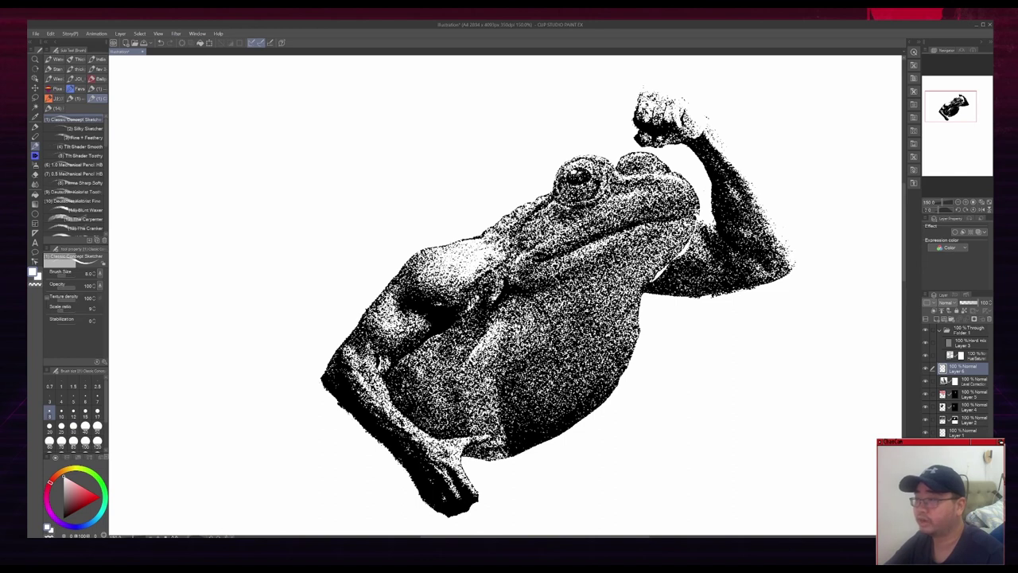
left_click(61, 411)
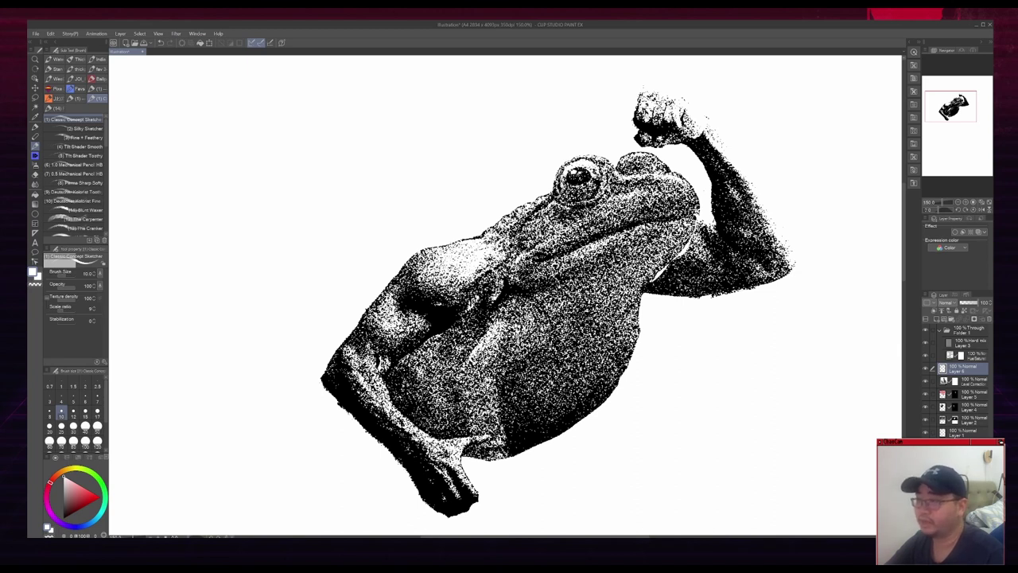
scroll(639, 151, "down", 1)
scroll(596, 157, "up", 1)
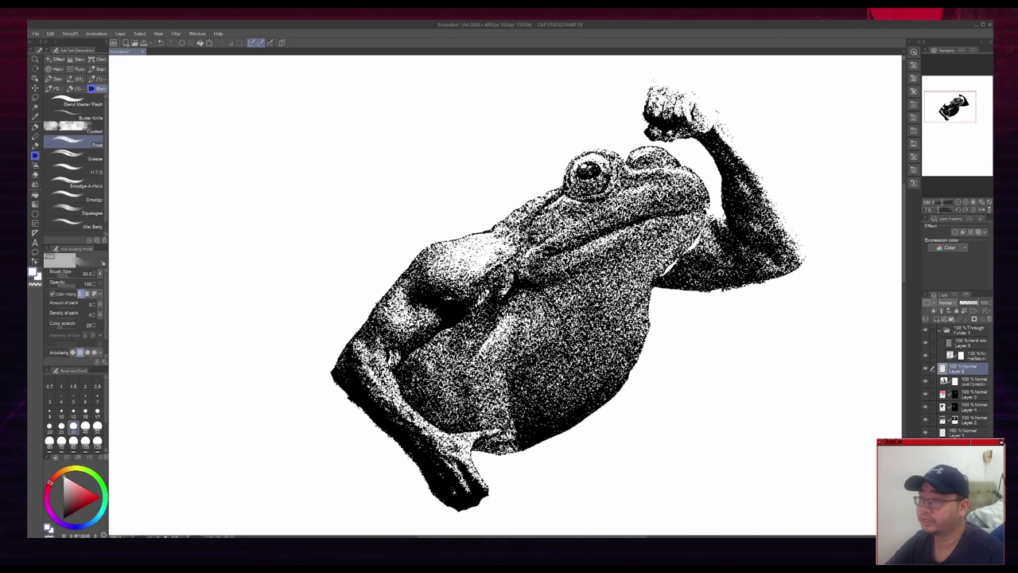
key("p")
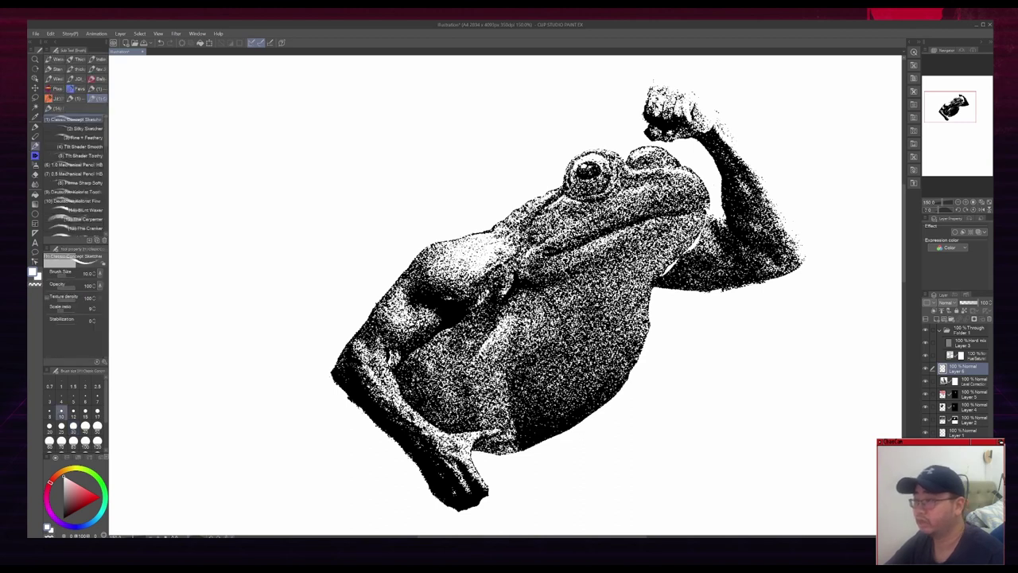
scroll(552, 296, "down", 2)
key("j")
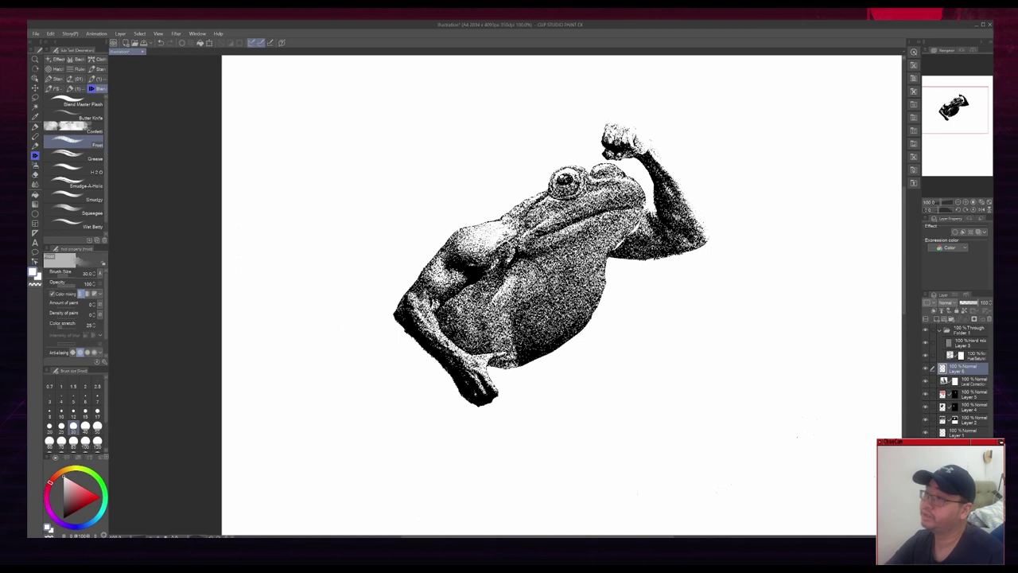
key("p")
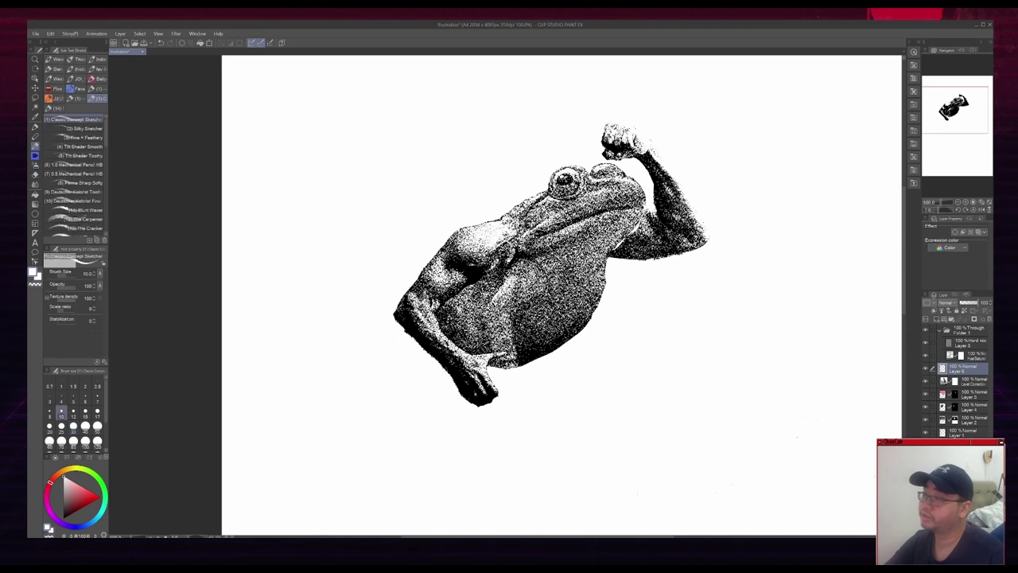
scroll(522, 259, "up", 1)
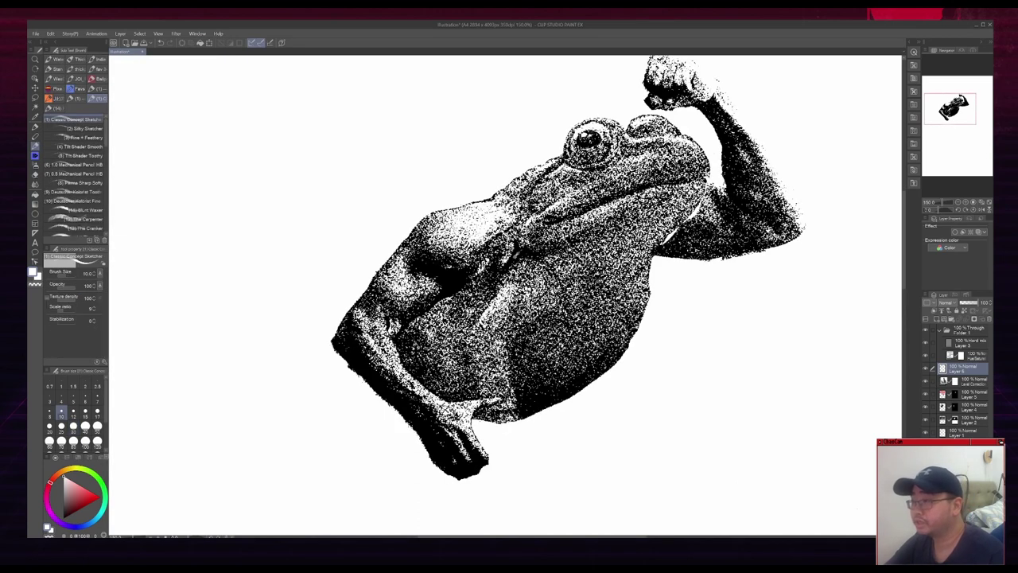
Outline the far shoulder muscle behind the neck in black with the Classic Concept Sketch brush and fill it black
left_click(514, 258, "alt")
key("]")
key("]")
key("[")
key("[")
key("[")
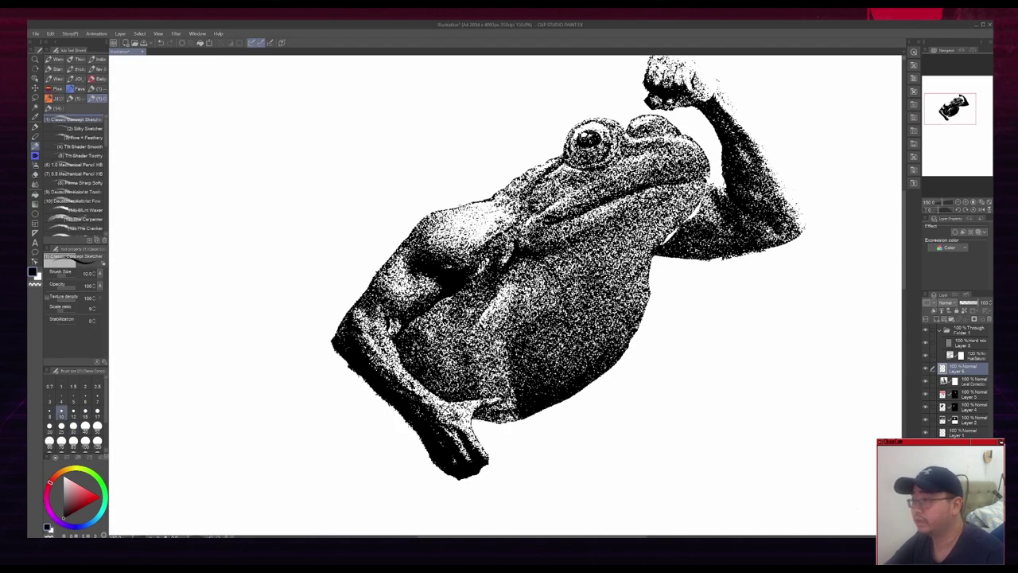
mouse_move(459, 206)
left_mouse_down()
mouse_move(496, 191)
mouse_move(457, 208)
left_mouse_up()
key("g")
left_click(478, 198)
key("p")
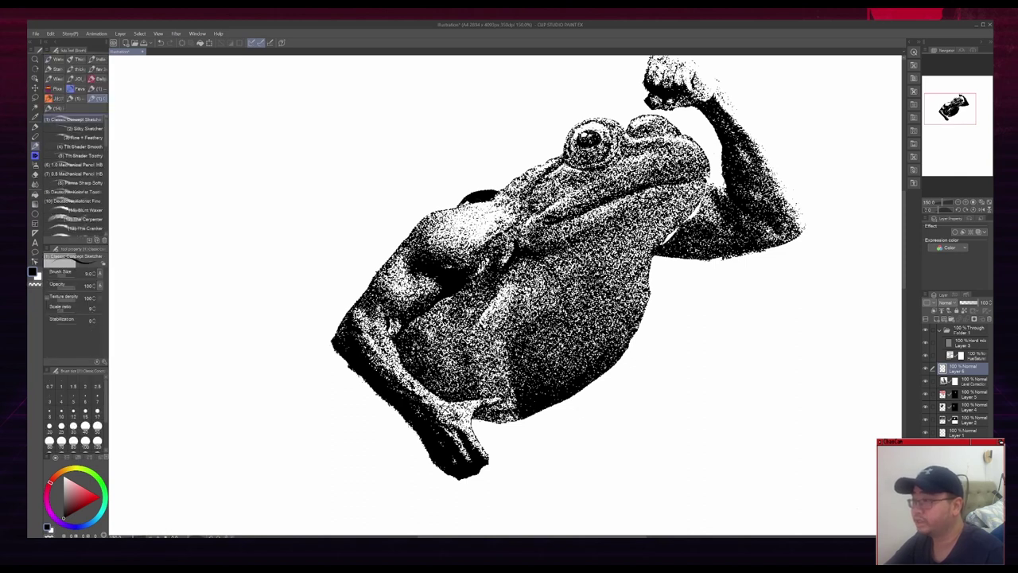
Paint white highlights on the black far shoulder and soften them with the Frost blender at size 20
left_click(476, 185, "alt")
key("]")
mouse_move(468, 200)
left_mouse_down()
mouse_move(494, 193)
mouse_move(474, 192)
mouse_move(512, 252)
mouse_move(521, 242)
mouse_move(512, 243)
mouse_move(551, 238)
left_mouse_up()
key("b")
key("ctrl+plus")
key("[")
key("[")
scroll(566, 213, "down", 2)
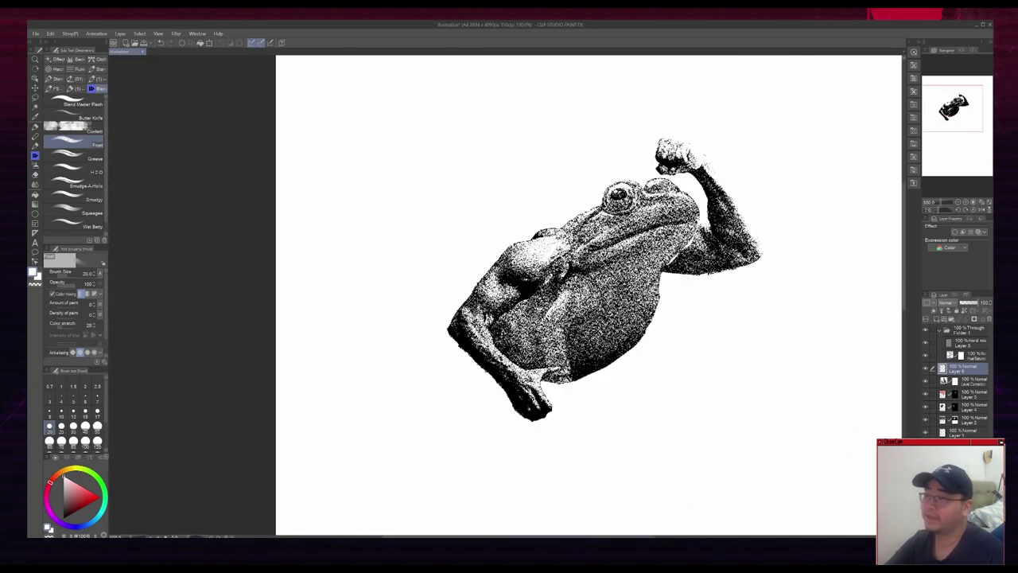
Outline and fill a second small black bump between far shoulder and neck at brush size 8, and blend it with Frost
scroll(608, 203, "up", 1)
key("b")
left_click(501, 244, "alt")
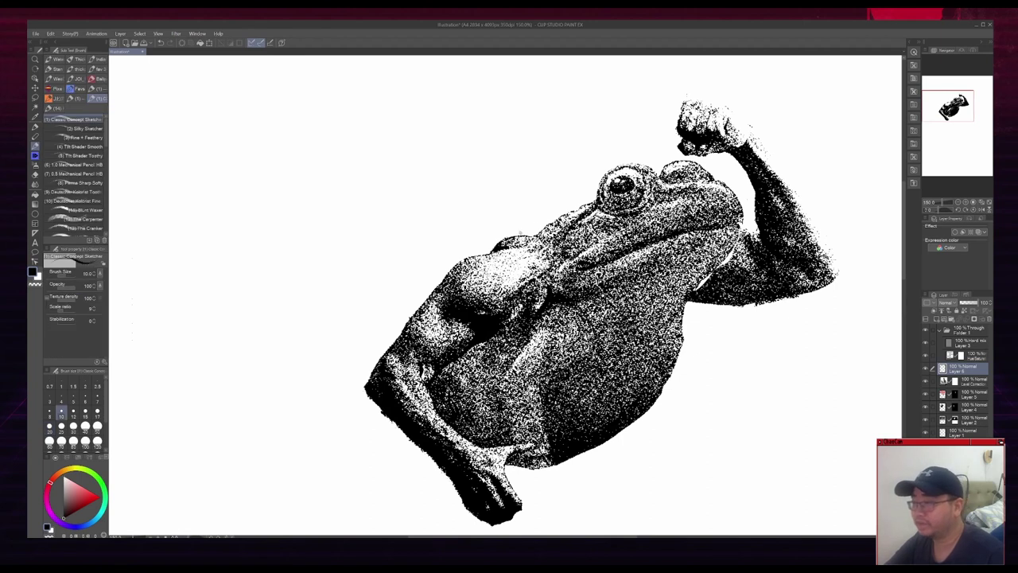
key("[")
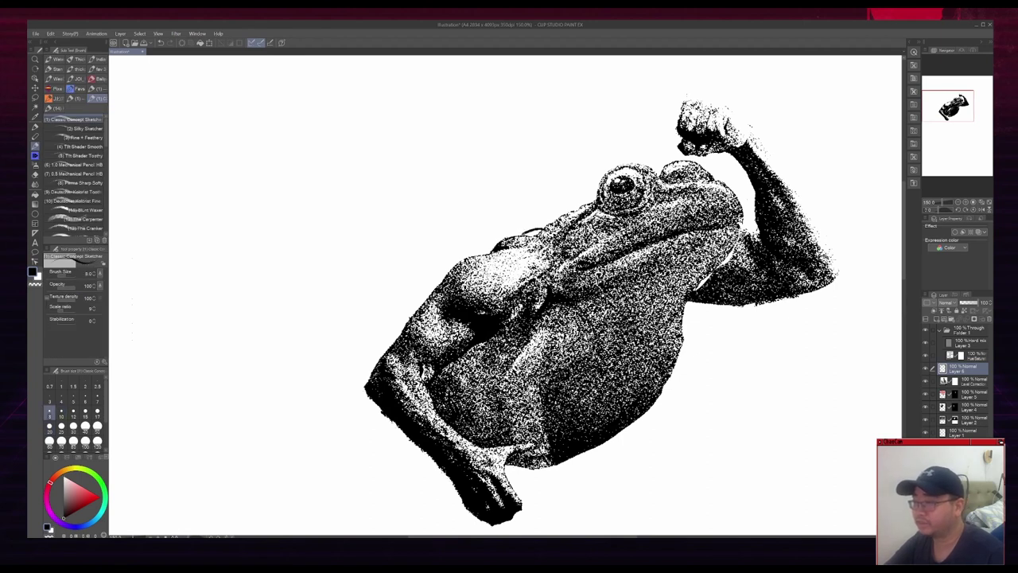
key("g")
left_click(533, 233)
left_click(542, 229)
key("b")
key("j")
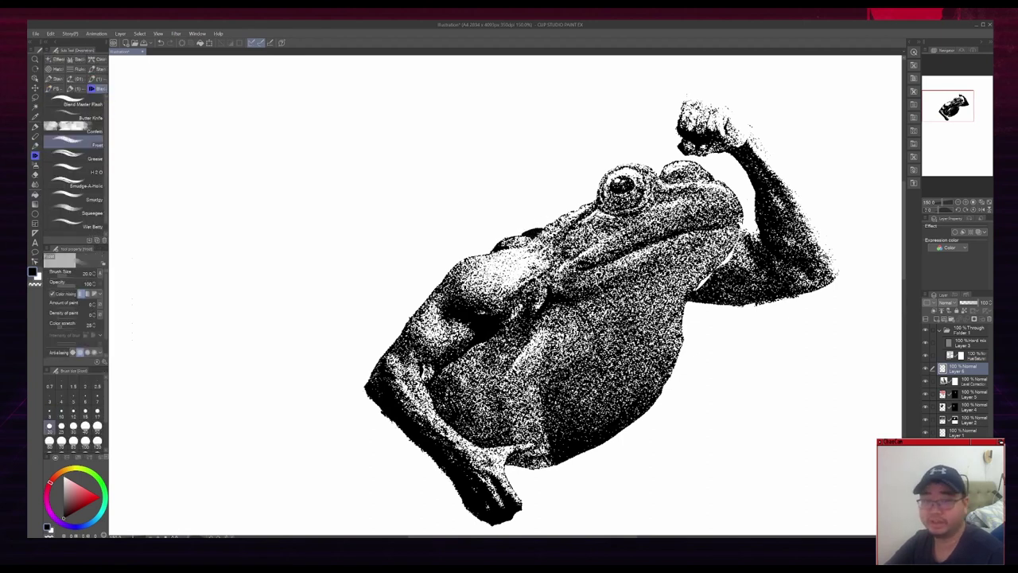
mouse_move(534, 233)
left_mouse_down()
mouse_move(550, 235)
mouse_move(431, 257)
left_mouse_up()
Outline the raised fist and the outer edge of its forearm in thin black with the Classic Concept Sketch brush at size 5
key("b")
key("[")
key("[")
key("[")
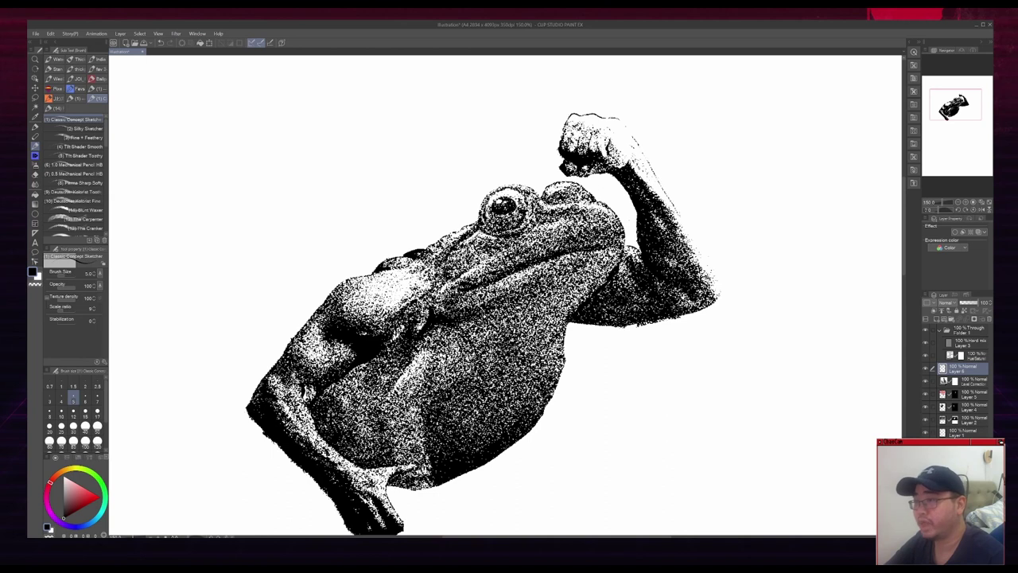
mouse_move(677, 212)
left_mouse_down()
mouse_move(707, 266)
mouse_move(633, 207)
left_mouse_up()
scroll(685, 239, "down", 1)
scroll(605, 235, "up", 1)
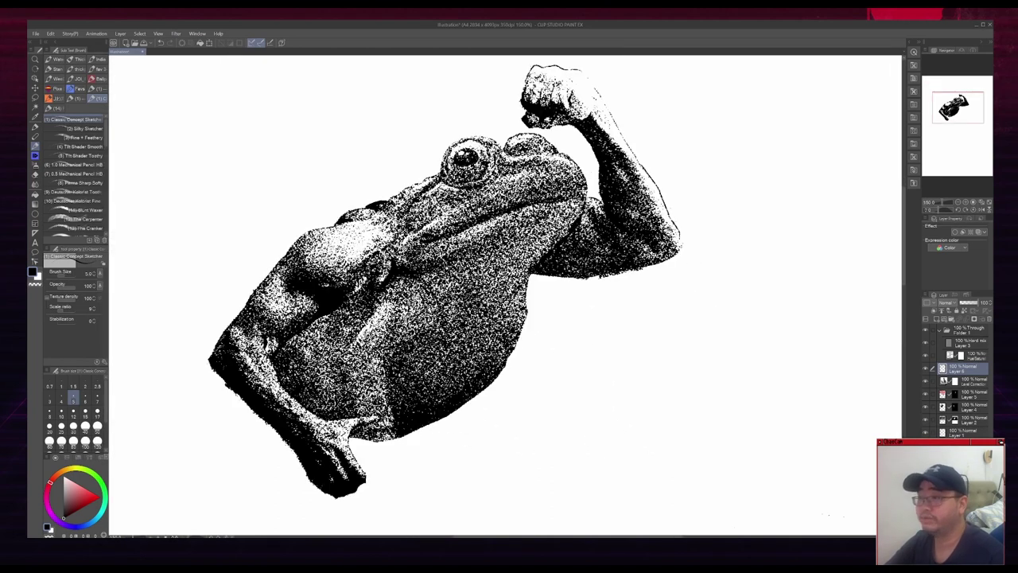
Fill the outlined gap at the tip of the raised arm's elbow with black
key("g")
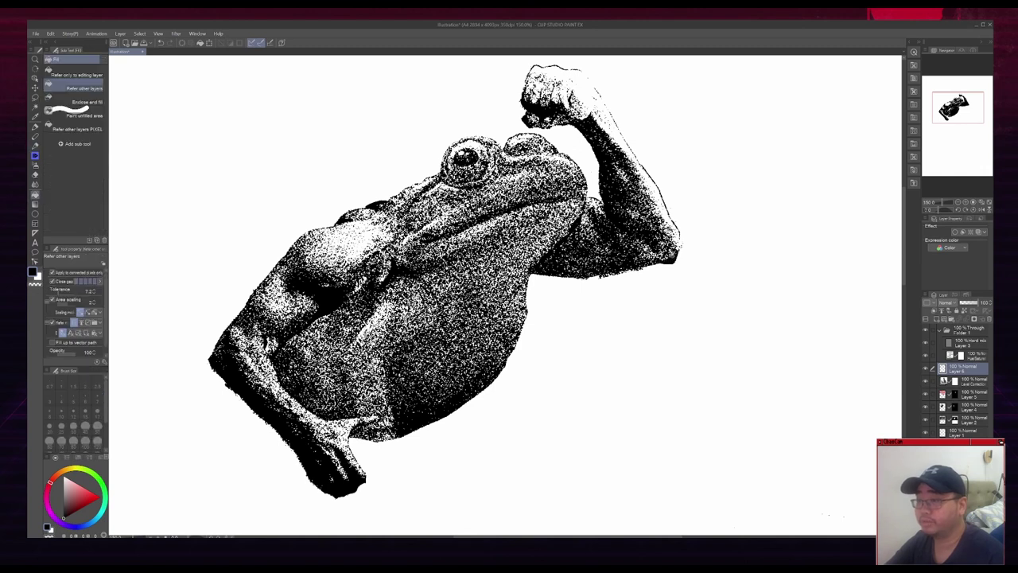
left_click(672, 255)
scroll(657, 220, "down", 1)
scroll(464, 245, "up", 1)
key("b")
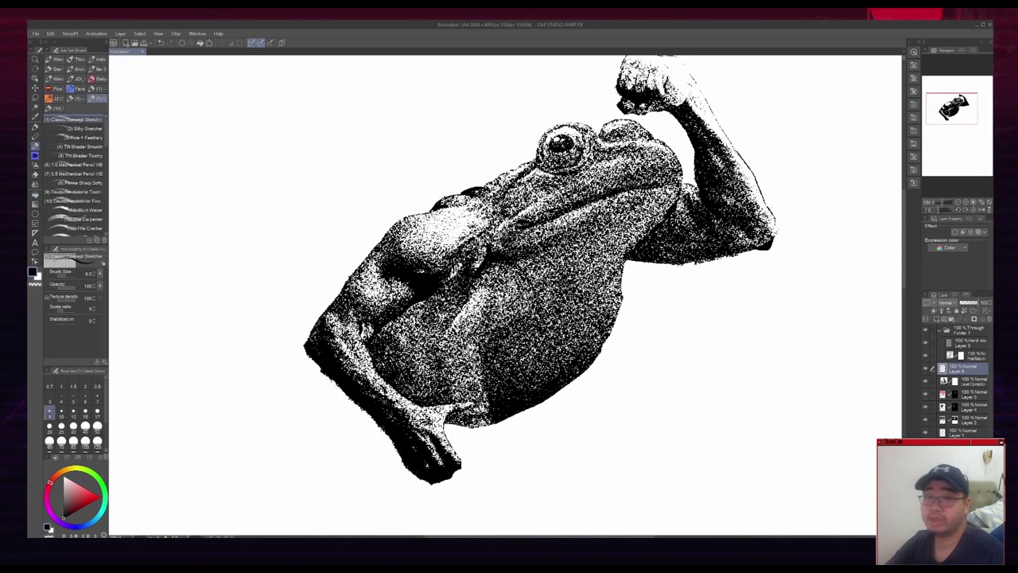
scroll(501, 211, "down", 2)
scroll(510, 228, "up", 2)
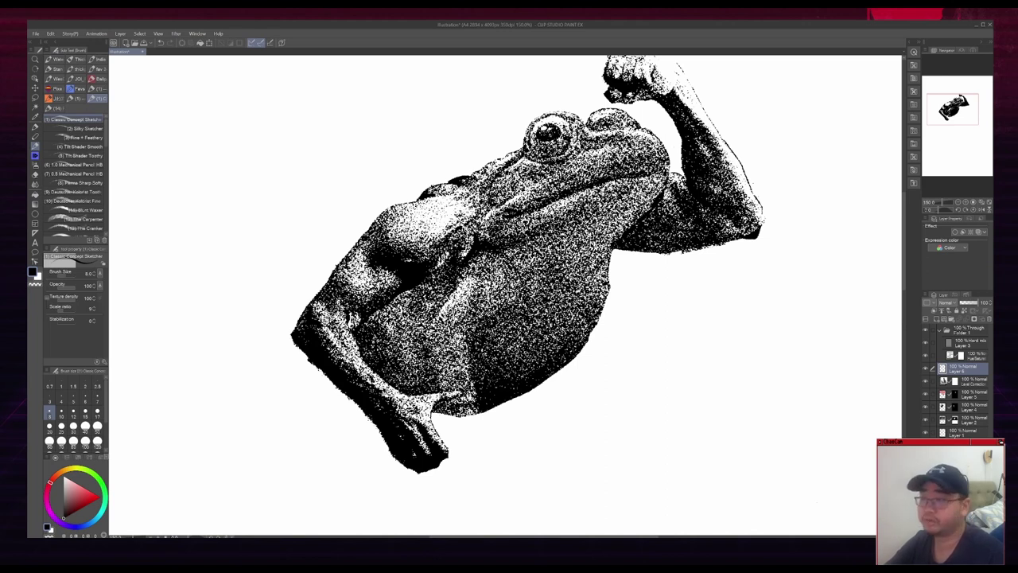
Draw a wrestling singlet's neckline and armhole in white across the frog's chest and thicken the strap between them
key("x")
left_click_drag(459, 179, 452, 214)
left_click_drag(452, 213, 456, 214)
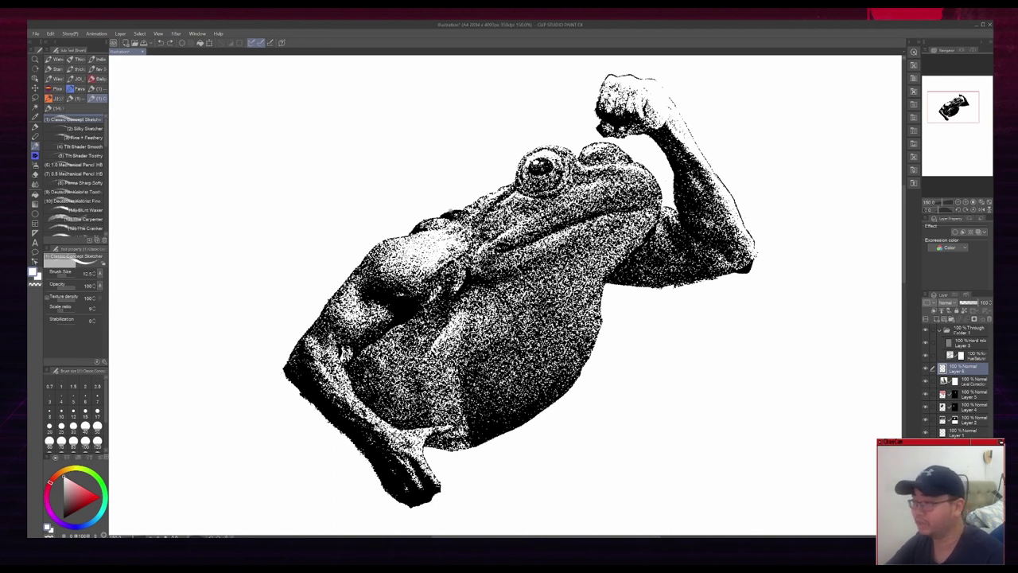
mouse_move(451, 210)
left_mouse_down()
mouse_move(502, 337)
mouse_move(571, 316)
mouse_move(601, 292)
left_mouse_up()
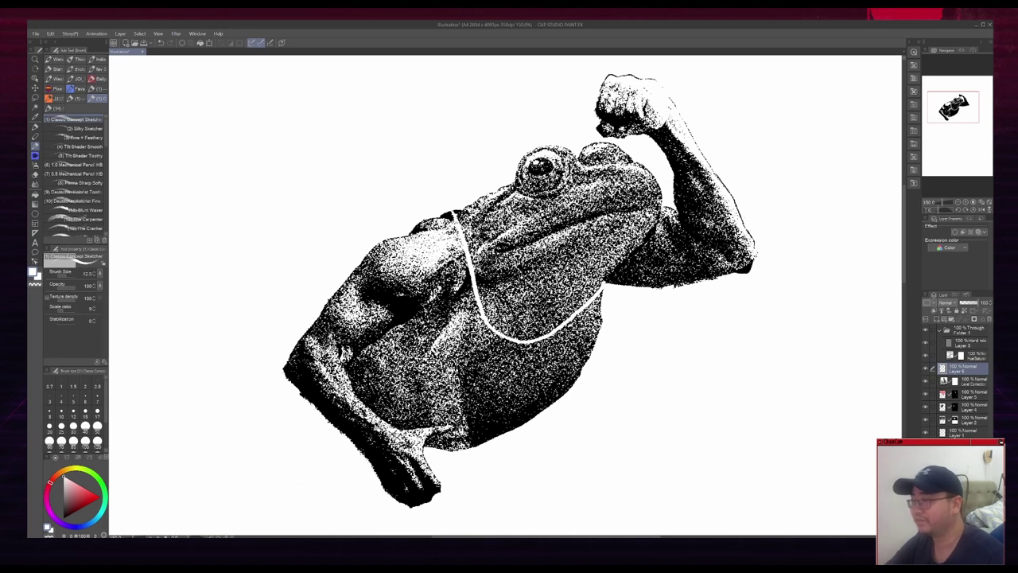
mouse_move(451, 210)
left_mouse_down()
mouse_move(462, 282)
mouse_move(456, 348)
mouse_move(438, 386)
mouse_move(403, 392)
mouse_move(372, 344)
left_mouse_up()
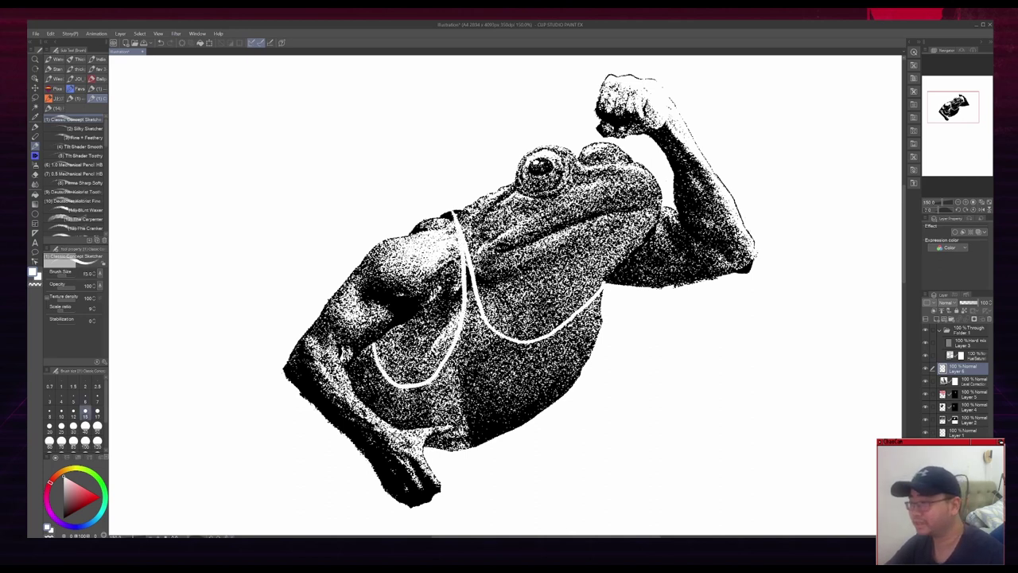
left_click(62, 427)
mouse_move(467, 255)
left_mouse_down()
mouse_move(478, 334)
mouse_move(507, 354)
mouse_move(529, 342)
left_mouse_up()
Search Google Images for "wrestler" in the browser, view a photo of a wrestler in a singlet, and return to Clip Studio Paint
key("alt+Tab")
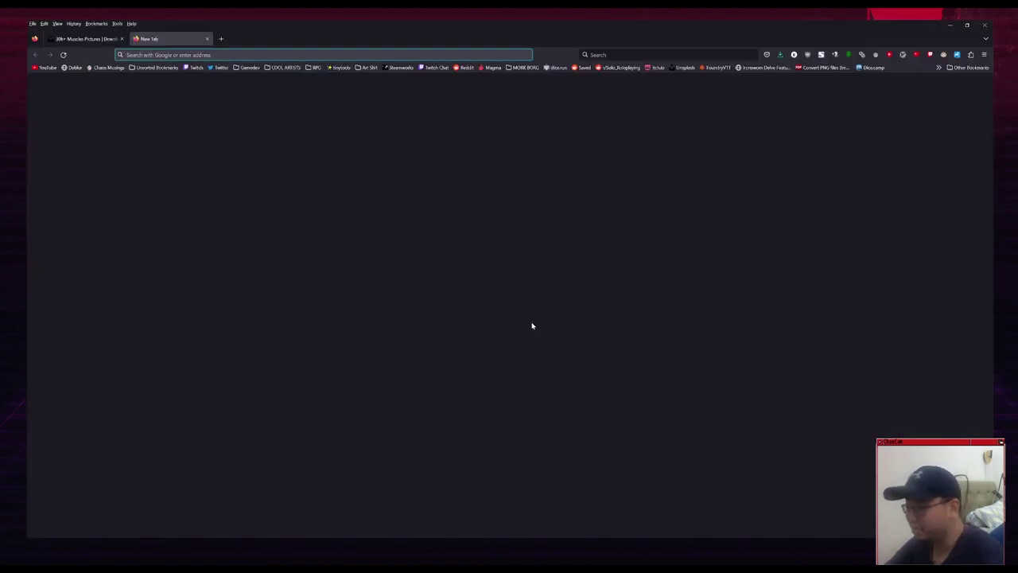
key("ctrl+t")
key("ctrl+k")
type("wrestler")
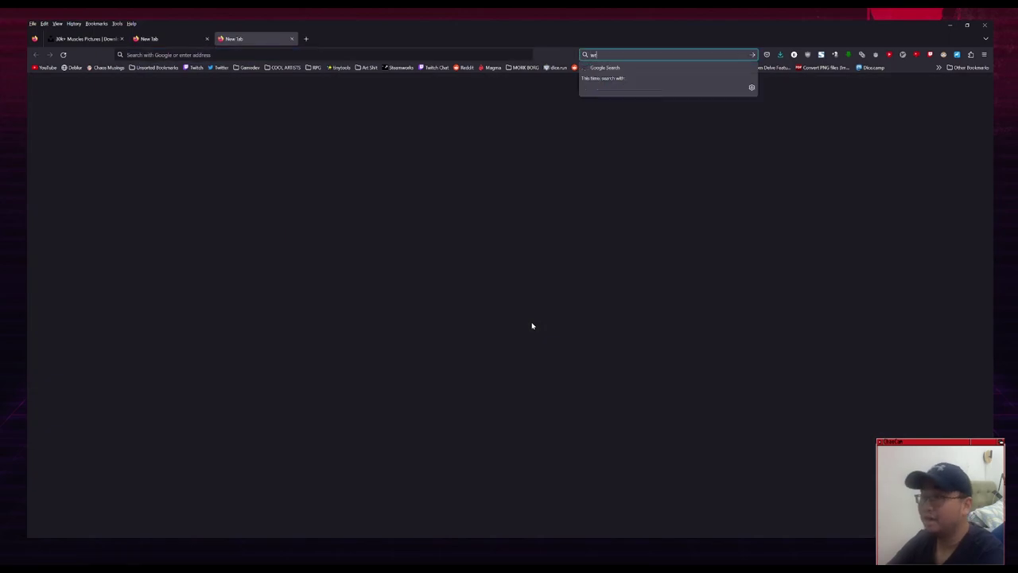
key("Return")
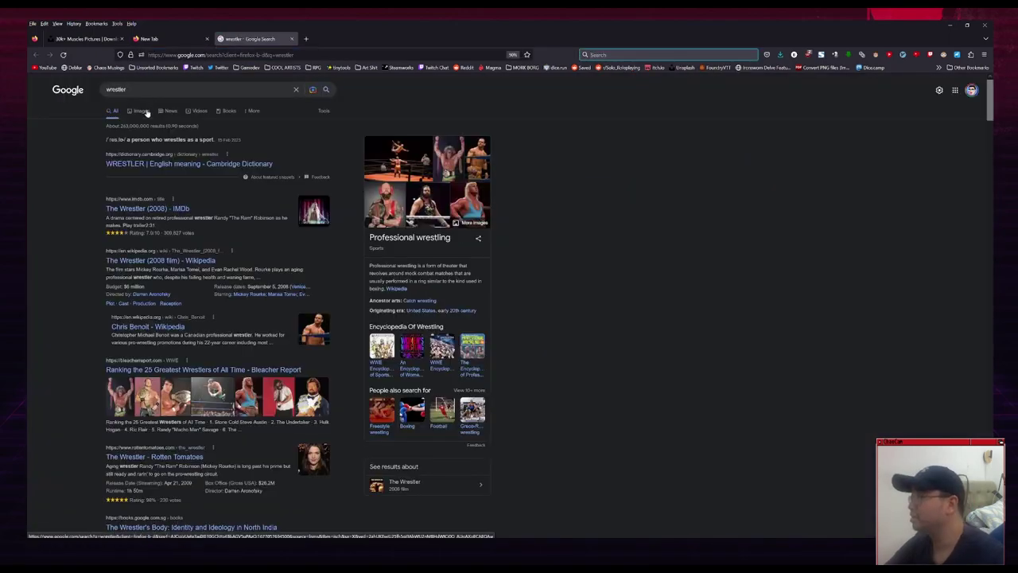
left_click(138, 106)
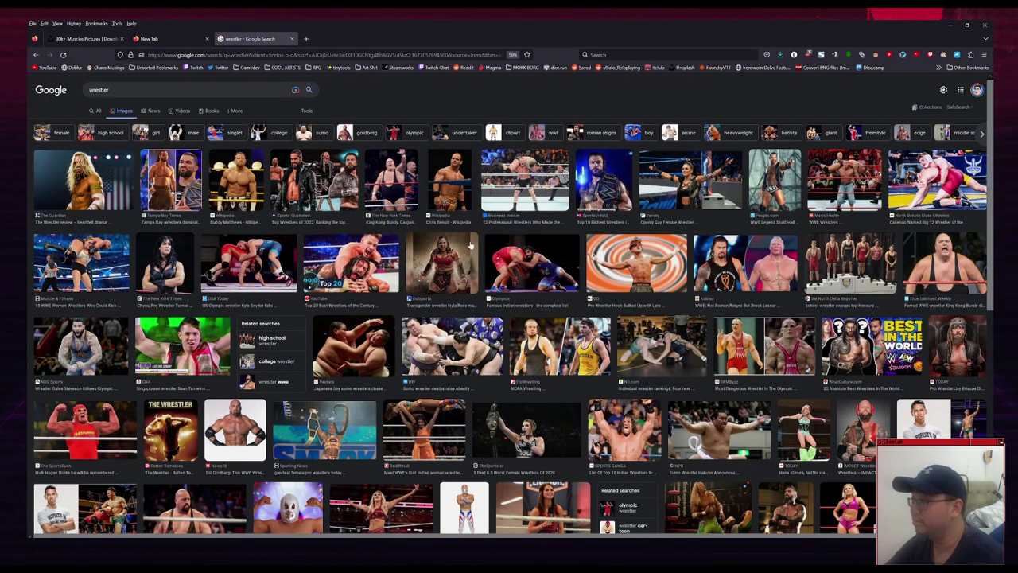
left_click(116, 345)
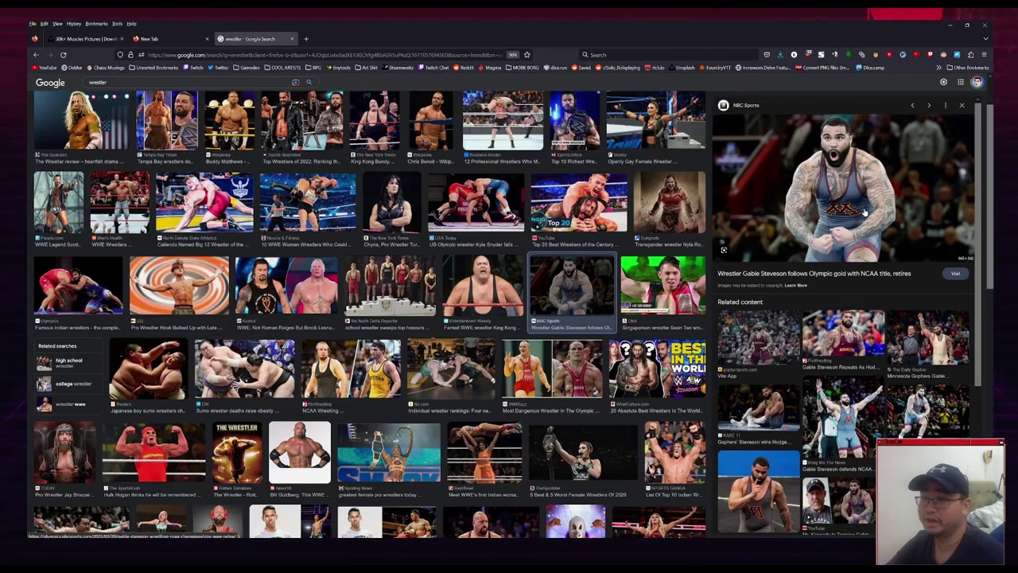
key("alt+Tab")
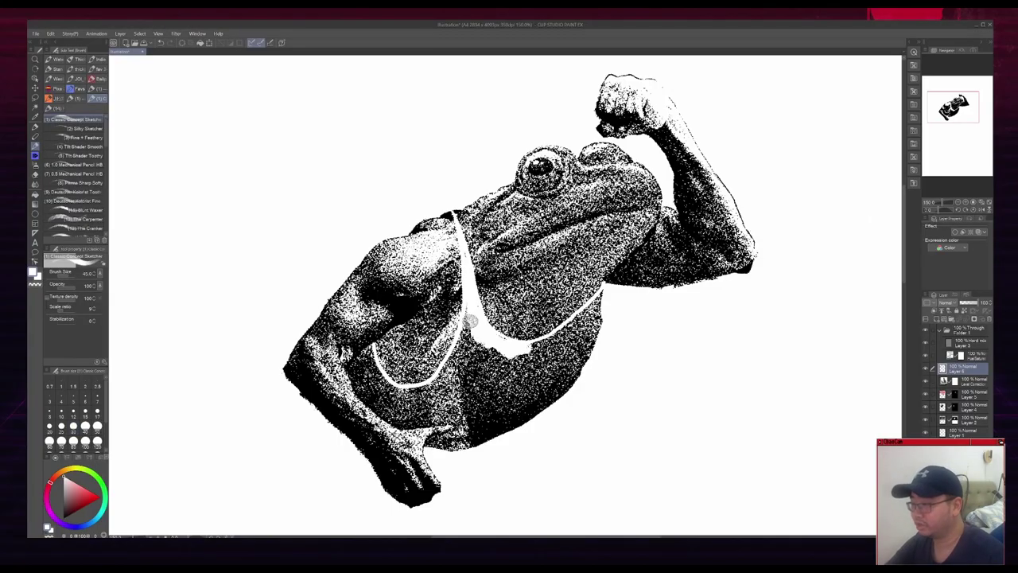
Fill the singlet's chest and far side with white strokes using the Classic Concept Sketch brush
mouse_move(470, 321)
left_mouse_down()
mouse_move(507, 357)
mouse_move(536, 349)
left_mouse_up()
key("bracketleft")
key("bracketleft")
key("bracketleft")
key("bracketleft")
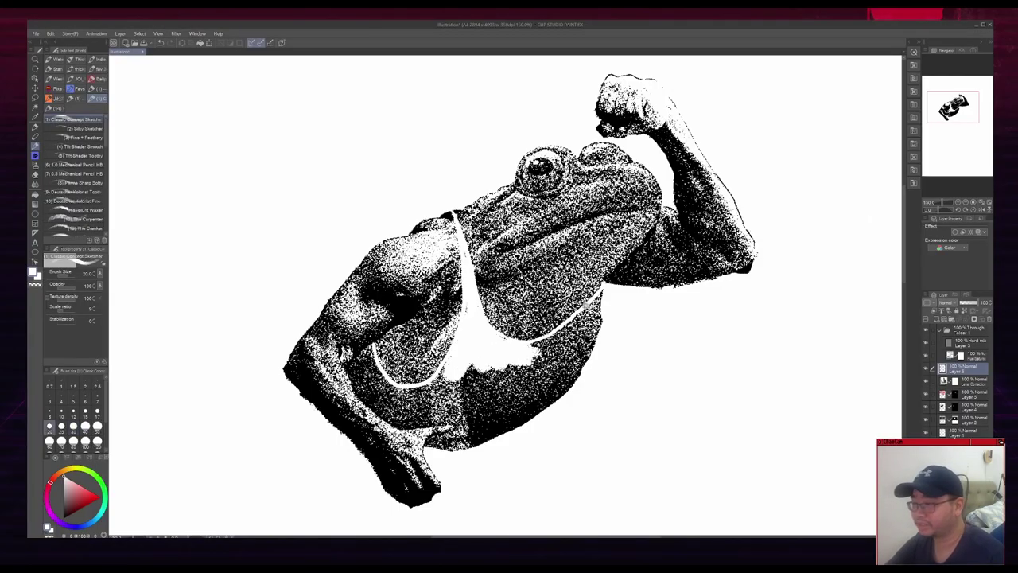
key("bracketleft")
key("bracketright")
left_click_drag(598, 295, 559, 360)
key("bracketright")
mouse_move(576, 323)
left_mouse_down()
mouse_move(552, 341)
mouse_move(582, 309)
mouse_move(536, 347)
mouse_move(556, 336)
left_mouse_up()
key("bracketright")
key("bracketright")
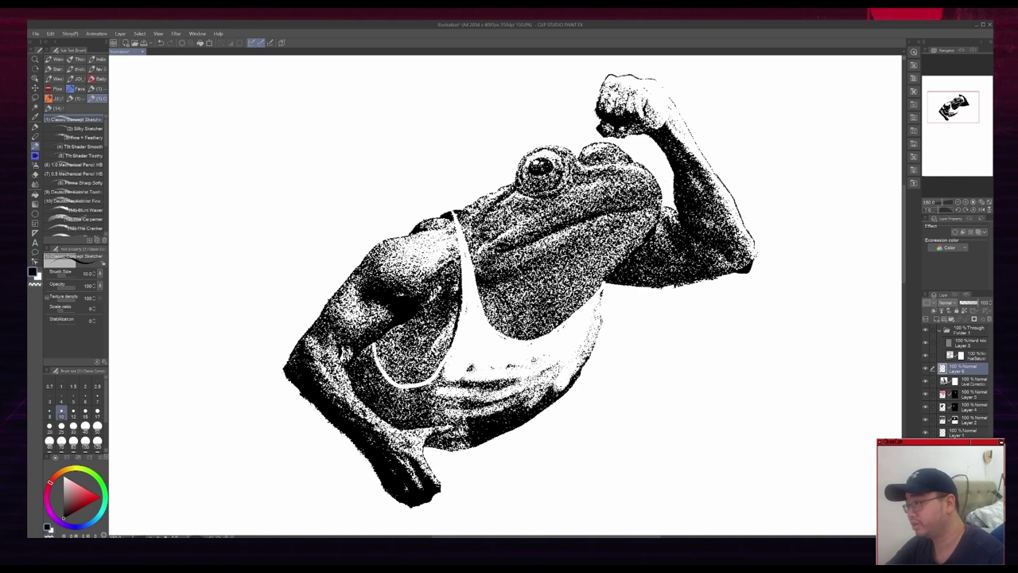
Paint the edge of the singlet's armhole and the fabric folds running across the belly
key("x")
key("bracketright")
key("bracketright")
left_click_drag(371, 346, 380, 376)
left_click_drag(361, 357, 396, 391)
mouse_move(361, 359)
left_mouse_down()
mouse_move(404, 402)
mouse_move(448, 382)
left_mouse_up()
mouse_move(423, 387)
left_mouse_down()
mouse_move(451, 361)
mouse_move(439, 395)
mouse_move(479, 366)
mouse_move(555, 357)
left_mouse_up()
key("bracketright")
key("bracketright")
key("bracketright")
key("bracketright")
key("bracketright")
key("bracketleft")
key("bracketleft")
key("bracketleft")
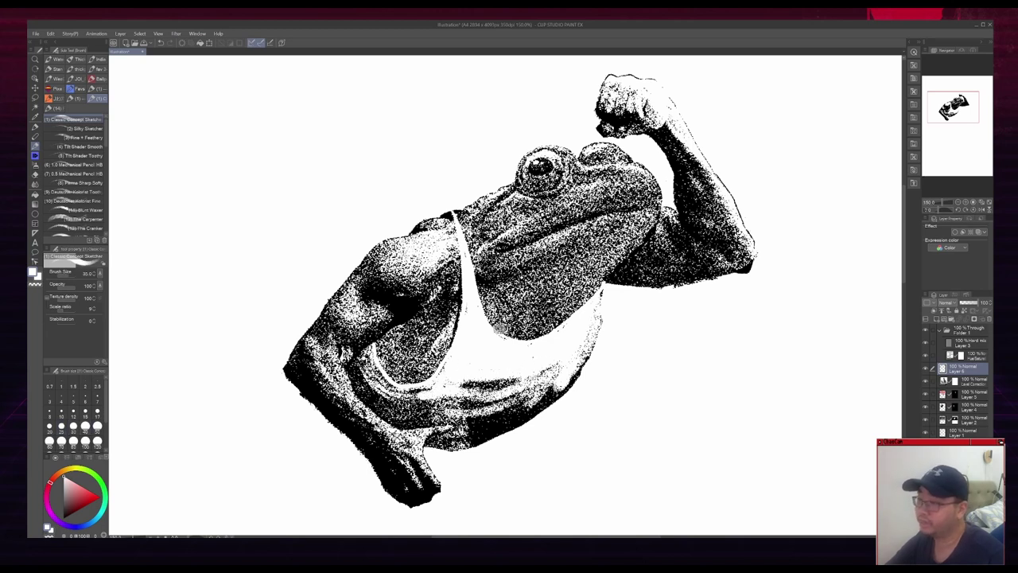
Outline the singlet's far side in black with the Classic Concept Sketch brush at size 9 and set the Frost blender to size 30
left_click(610, 272, "alt")
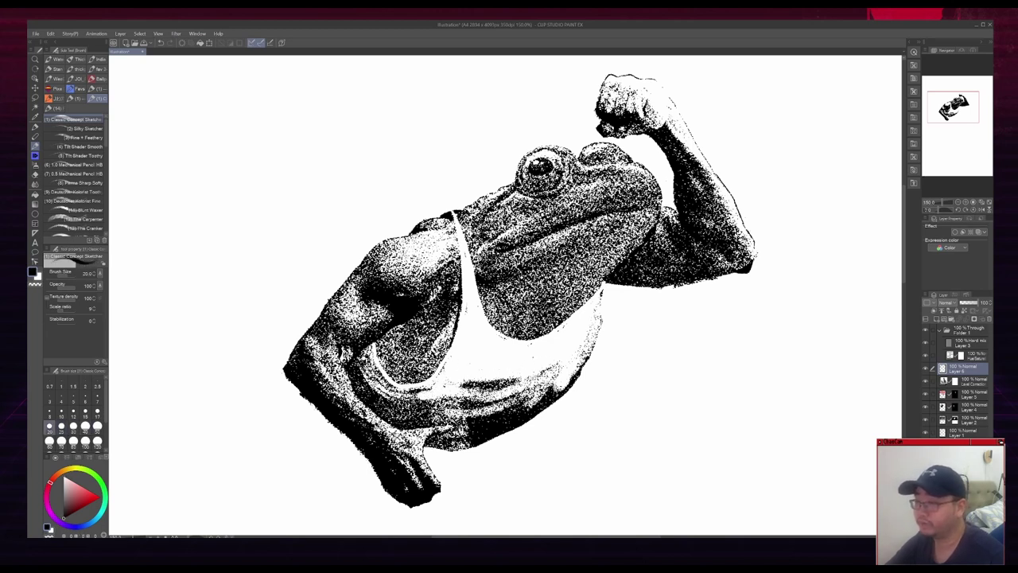
key("bracketleft")
key("bracketleft")
key("bracketleft")
key("bracketleft")
key("bracketleft")
key("bracketleft")
key("bracketleft")
key("bracketright")
key("bracketright")
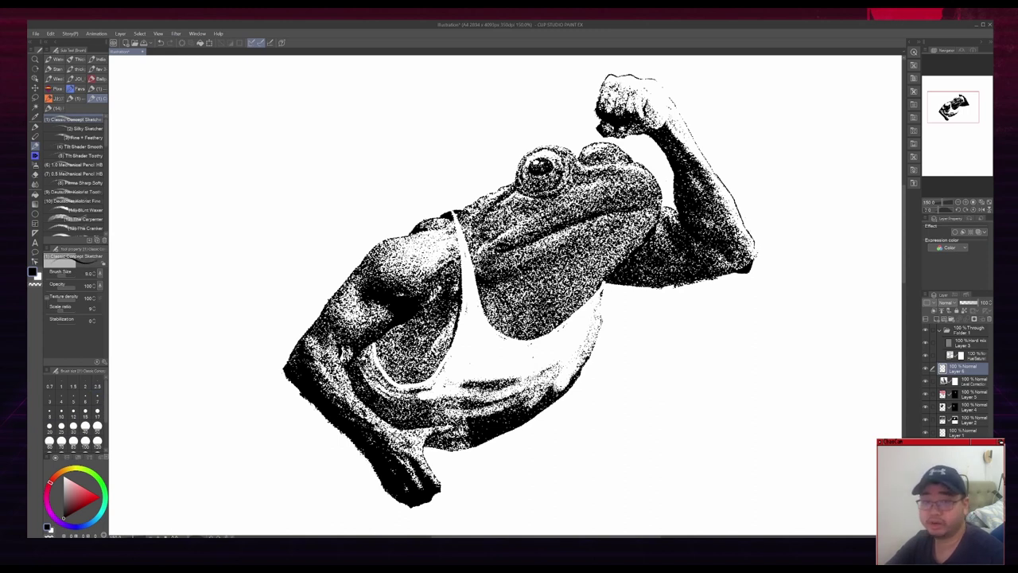
left_click_drag(603, 288, 578, 371)
left_click_drag(578, 373, 549, 346)
key("j")
key("bracketright")
key("bracketright")
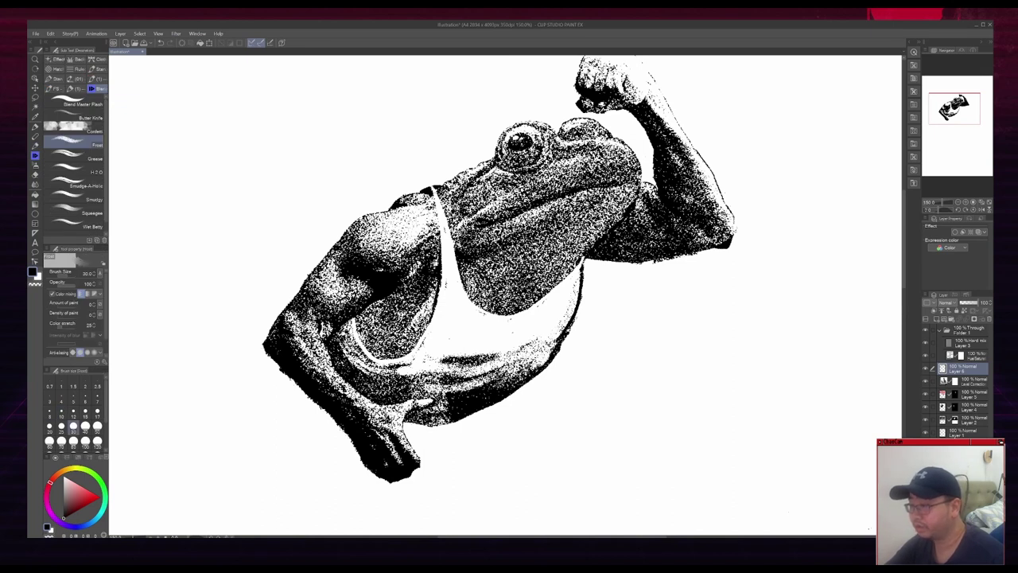
Draw curved skin folds inside the armhole with black and white strokes and blend them with Frost
key("p")
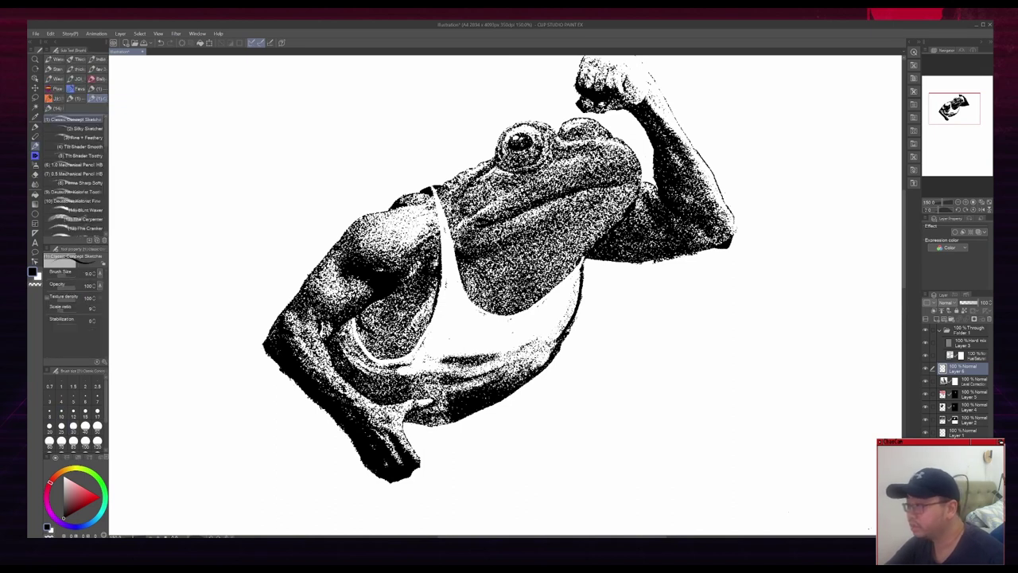
left_click_drag(359, 333, 386, 345)
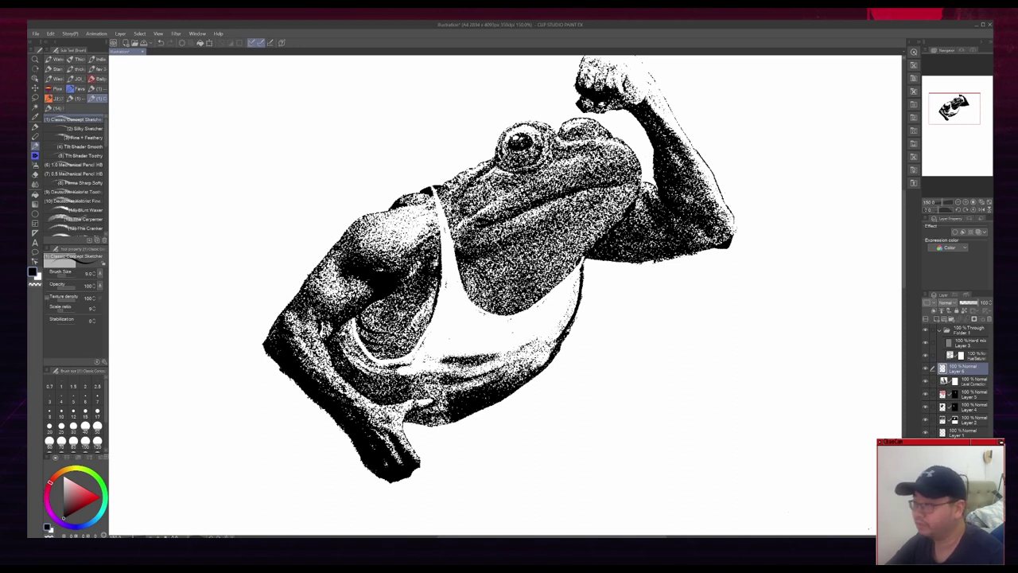
key("x")
mouse_move(367, 321)
left_mouse_down()
mouse_move(390, 329)
mouse_move(379, 343)
left_mouse_up()
left_click_drag(367, 338, 397, 350)
key("b")
left_click_drag(375, 313, 389, 329)
left_click_drag(379, 315, 398, 329)
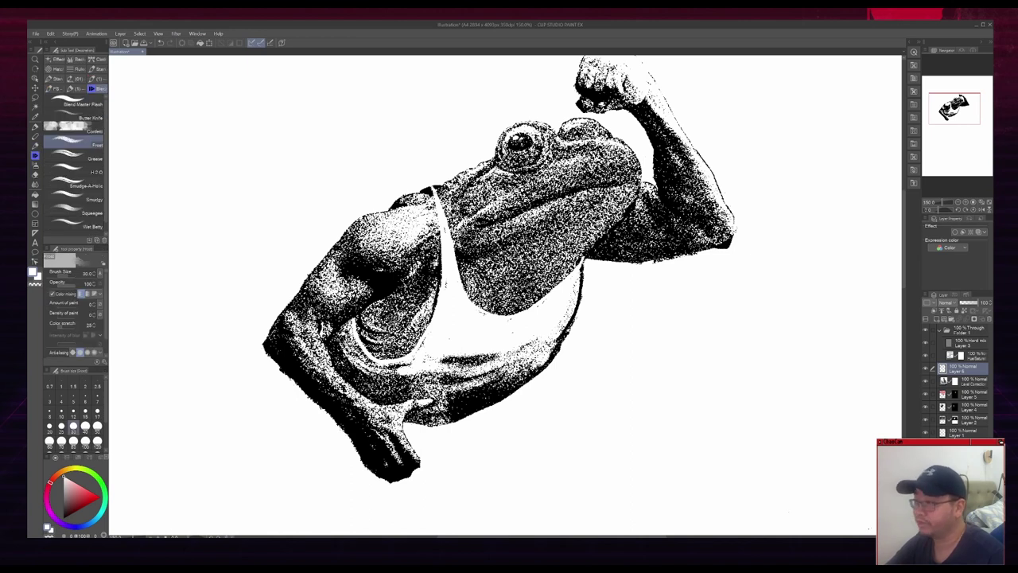
key("ctrl+minus")
key("ctrl+plus")
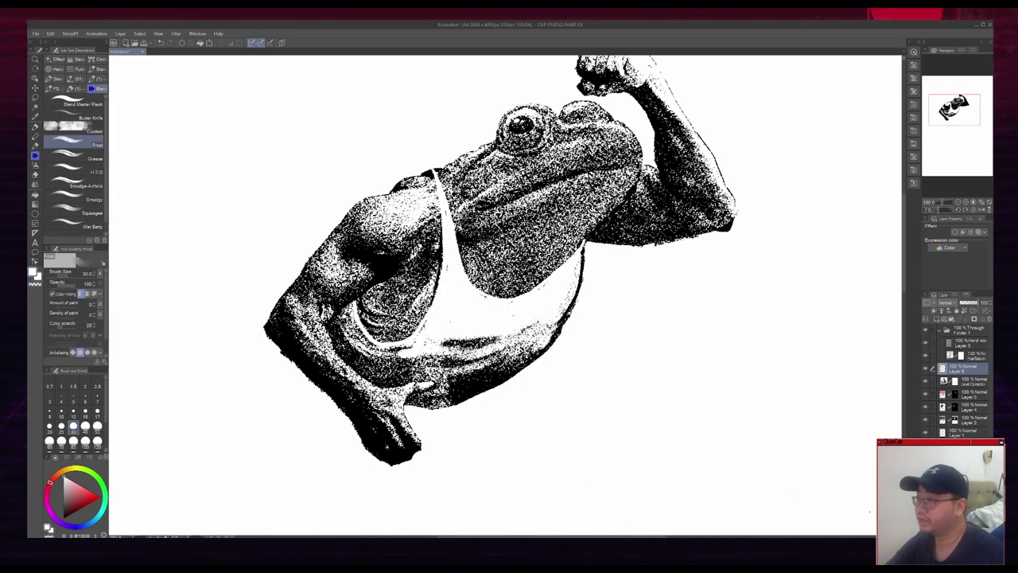
Paint skin folds inside the armhole and beneath the shoulder with black and white Classic Concept Sketch strokes
key("p")
left_click_drag(404, 305, 416, 326)
left_click_drag(403, 288, 405, 302)
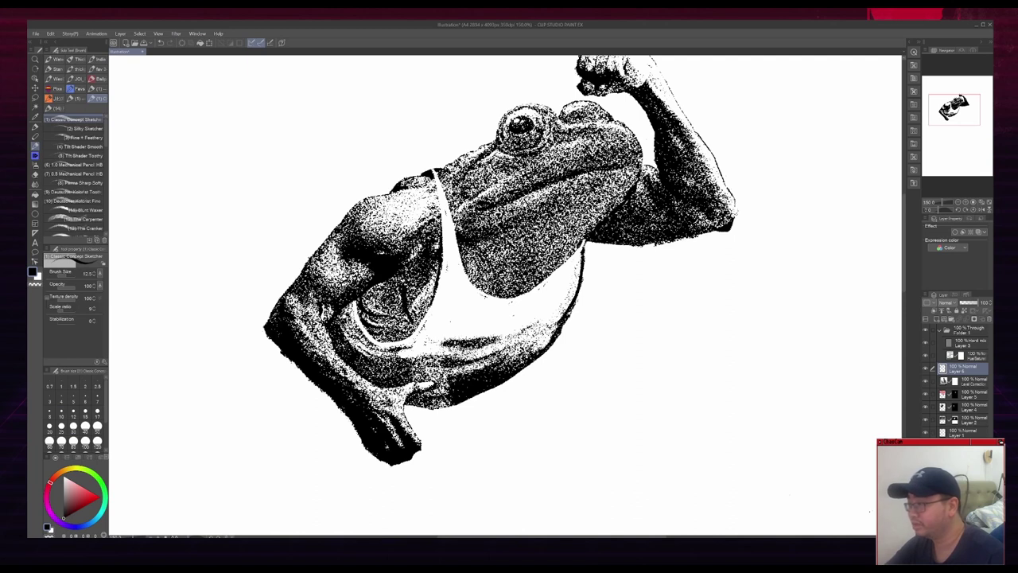
key("x")
key("bracketleft")
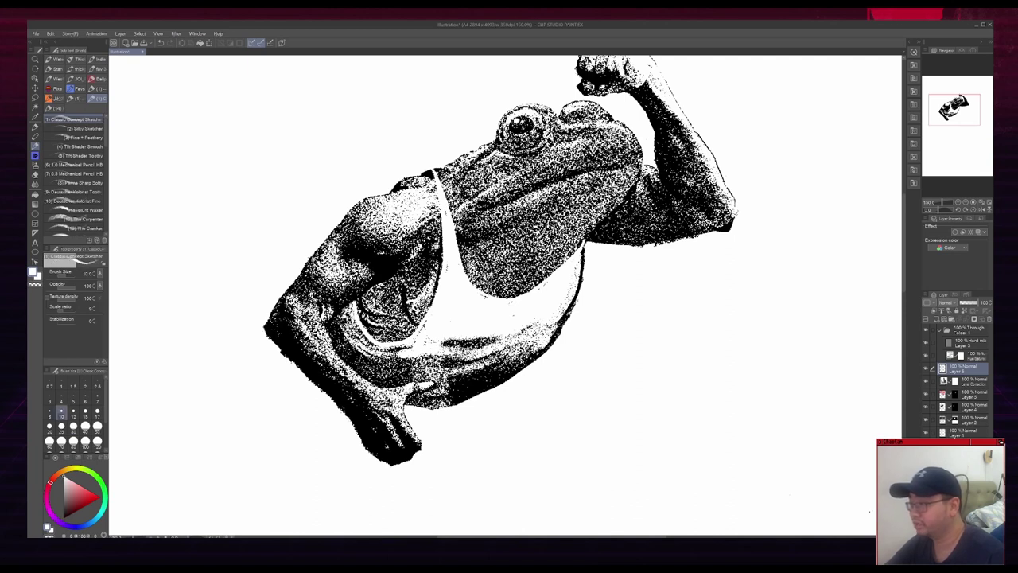
left_click_drag(410, 292, 432, 280)
left_click_drag(418, 281, 425, 278)
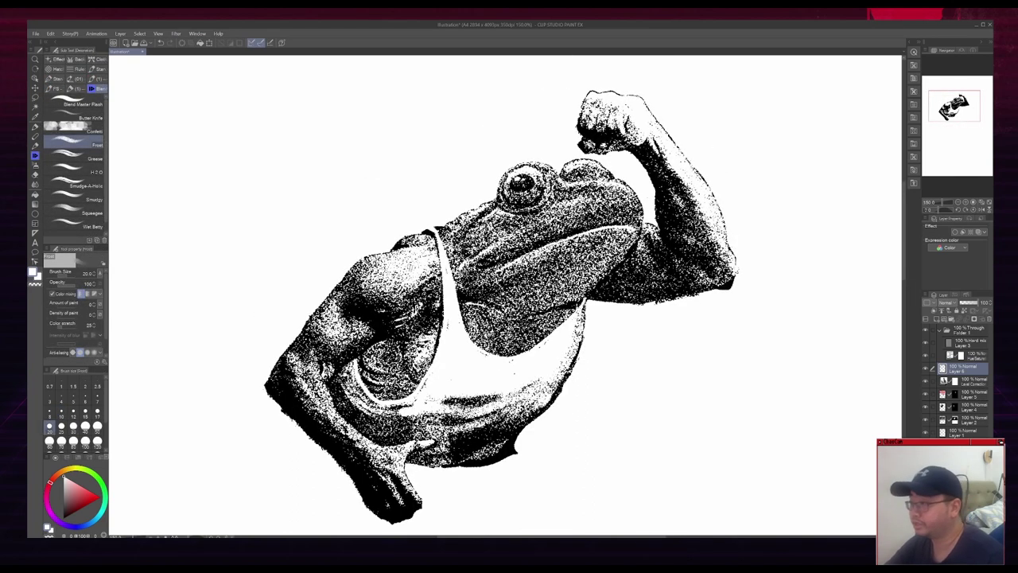
Outline a fuller outer edge for the lowered upper arm in black at brush size 10 and fill the enclosed area
key("b")
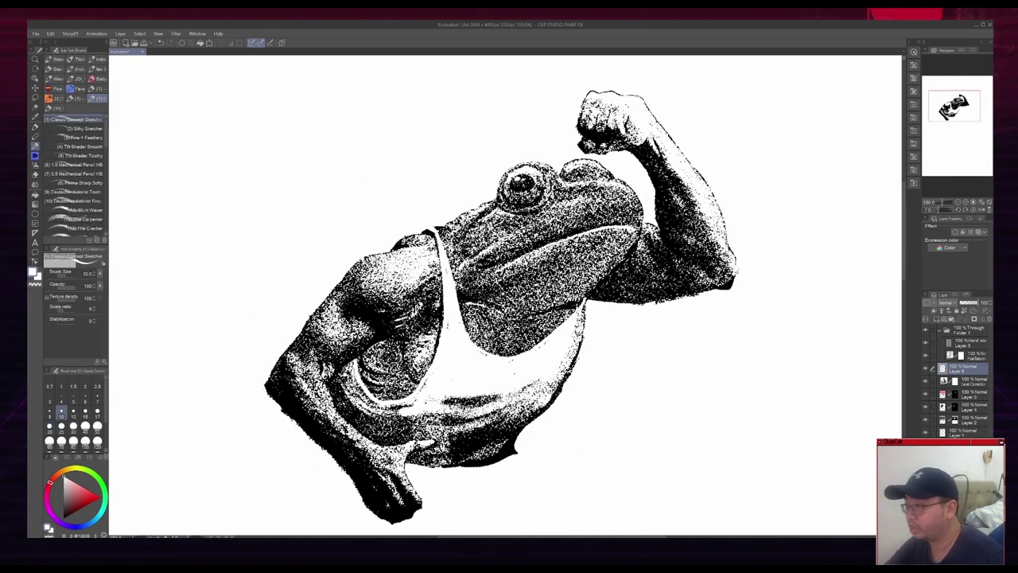
key("bracketleft")
key("bracketleft")
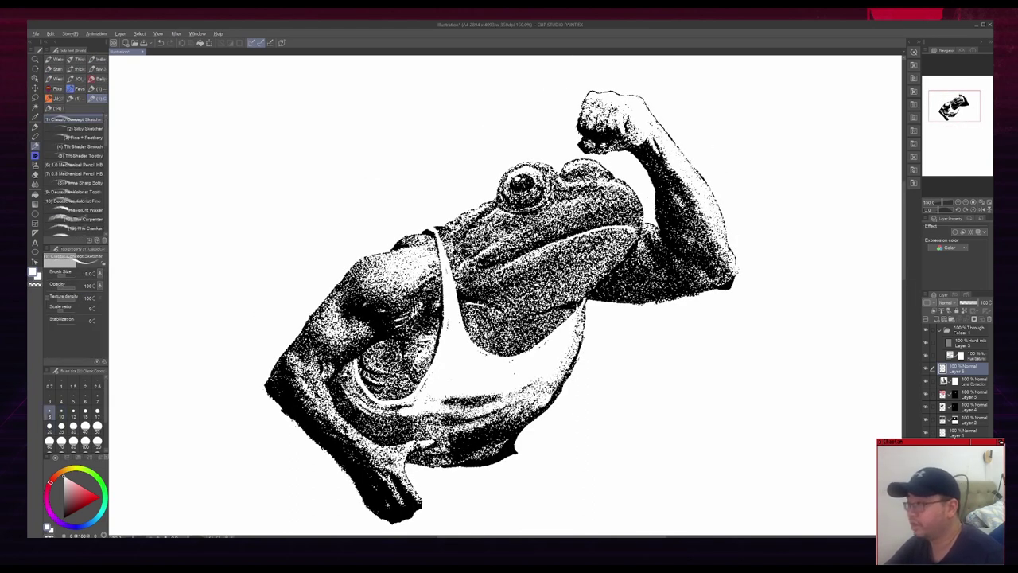
key("x")
key("bracketright")
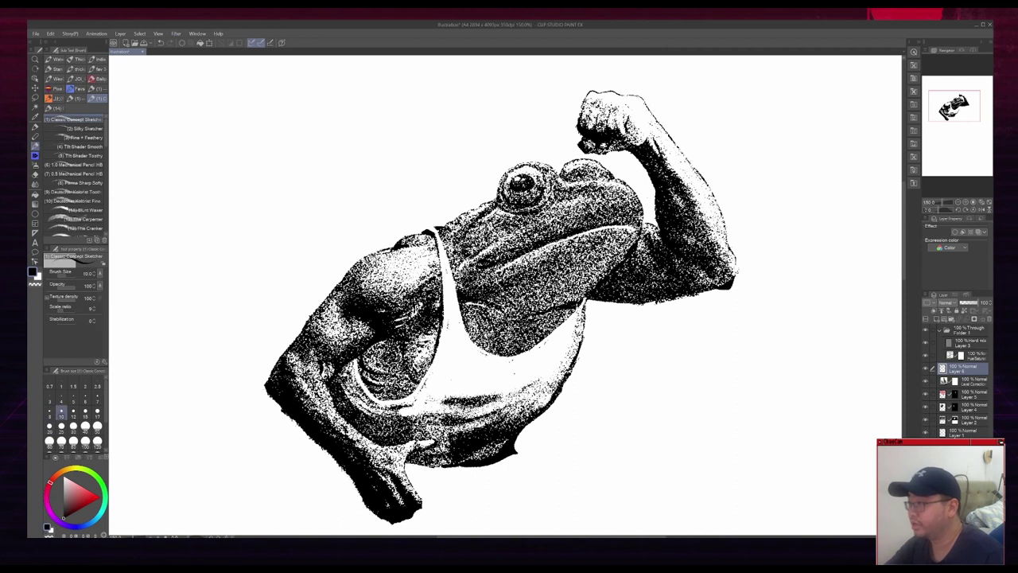
scroll(403, 255, "down", 1)
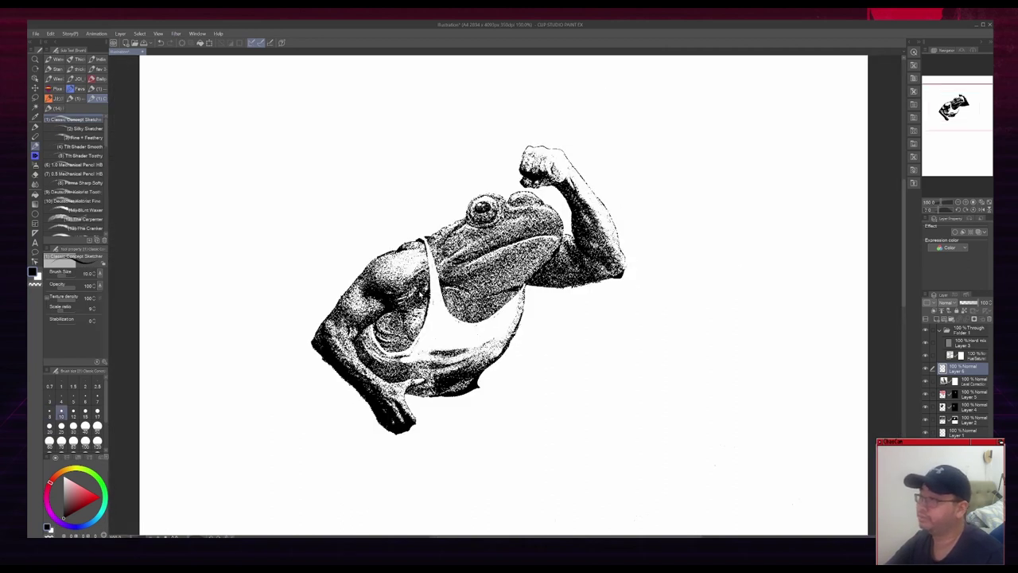
key("ctrl+plus")
mouse_move(340, 256)
left_mouse_down()
mouse_move(295, 291)
mouse_move(285, 323)
left_mouse_up()
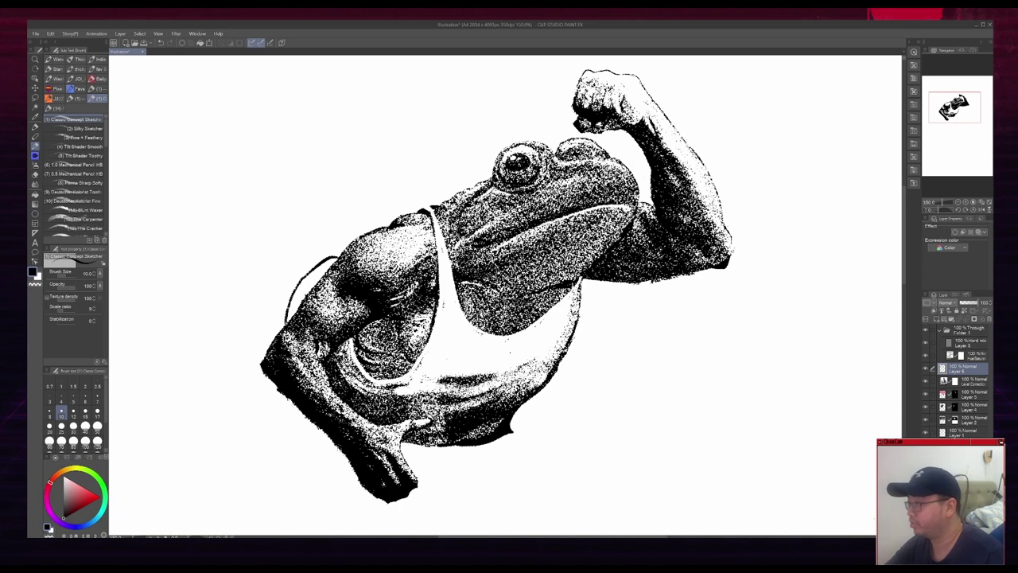
left_click_drag(347, 253, 315, 268)
key("g")
left_click(313, 277)
key("b")
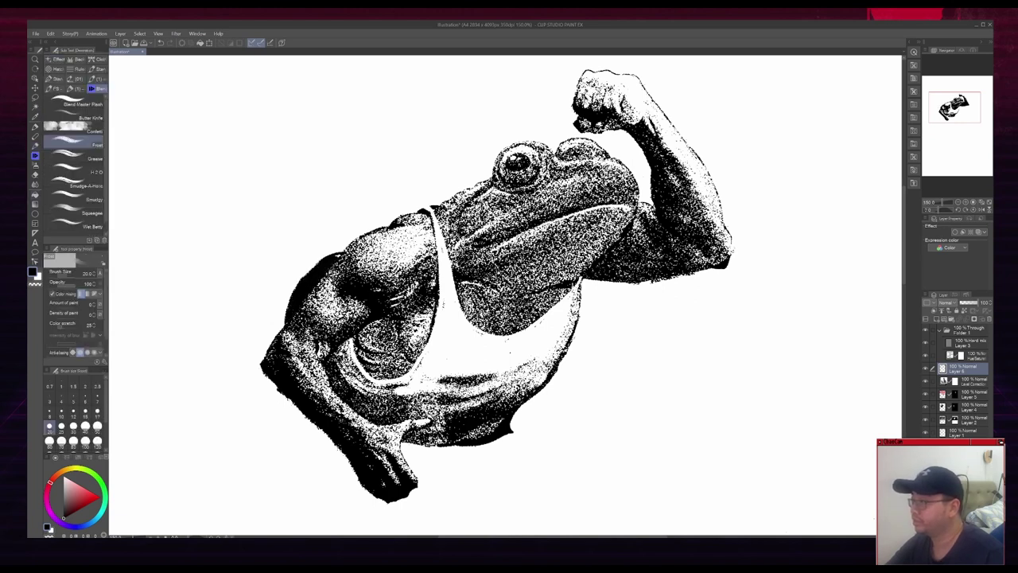
Paint white muscle highlights on the new black part of the upper arm and blend them with Frost
key("p")
key("x")
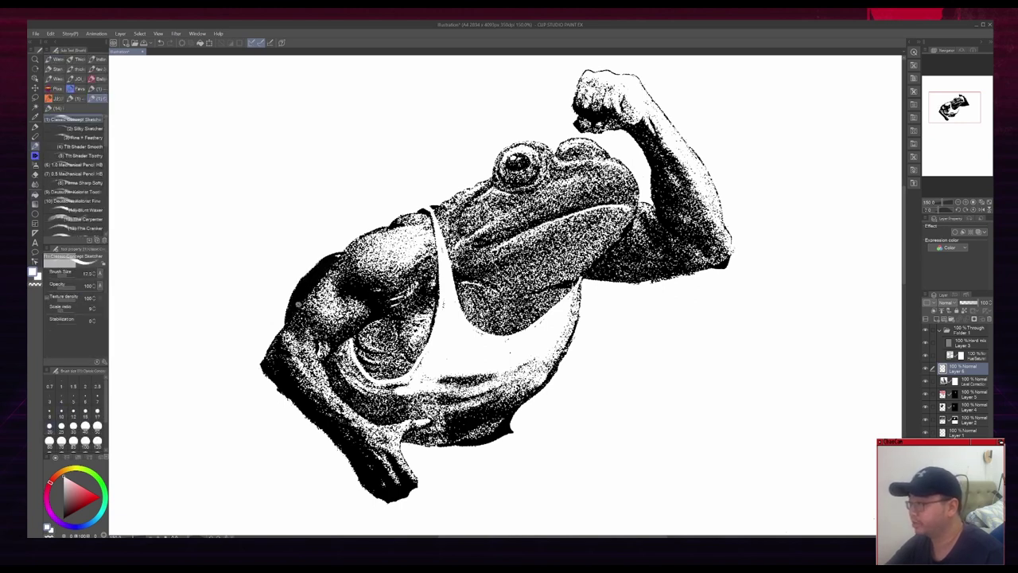
key("j")
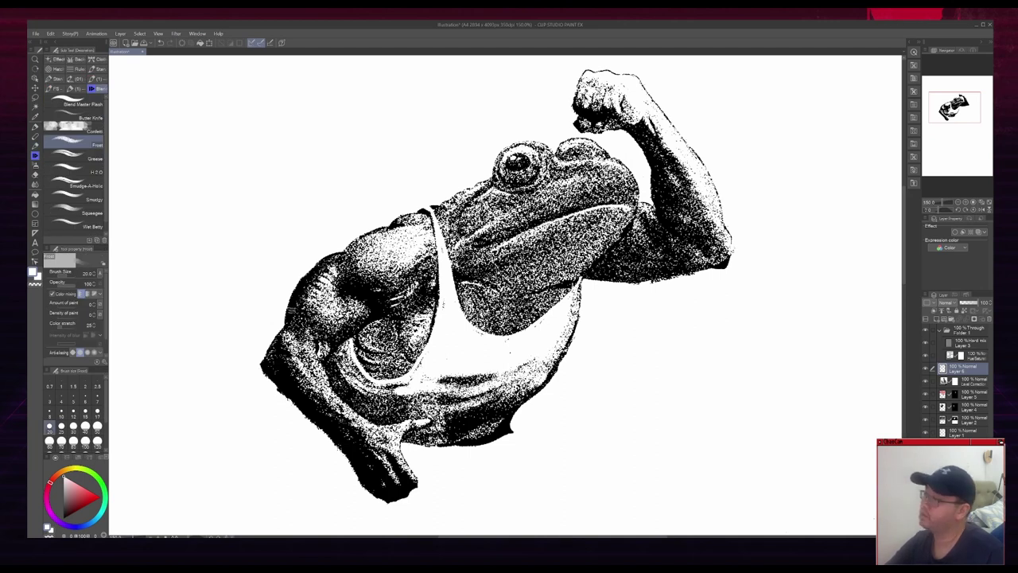
Outline the contour between the lowered upper arm and elbow in black and fill the enclosed gap
key("p")
key("x")
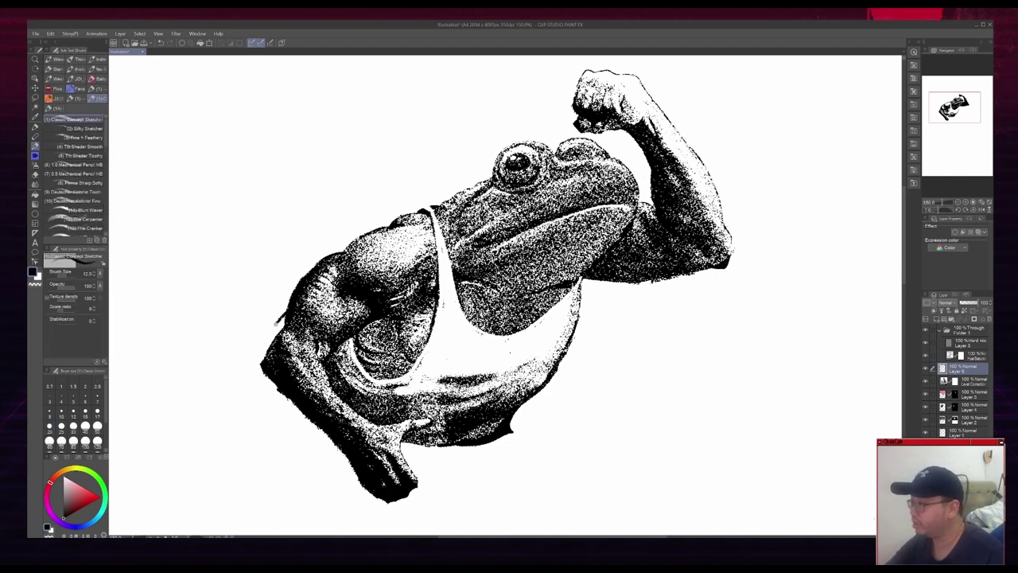
left_click_drag(277, 322, 276, 336)
key("g")
left_click(282, 325)
key("p")
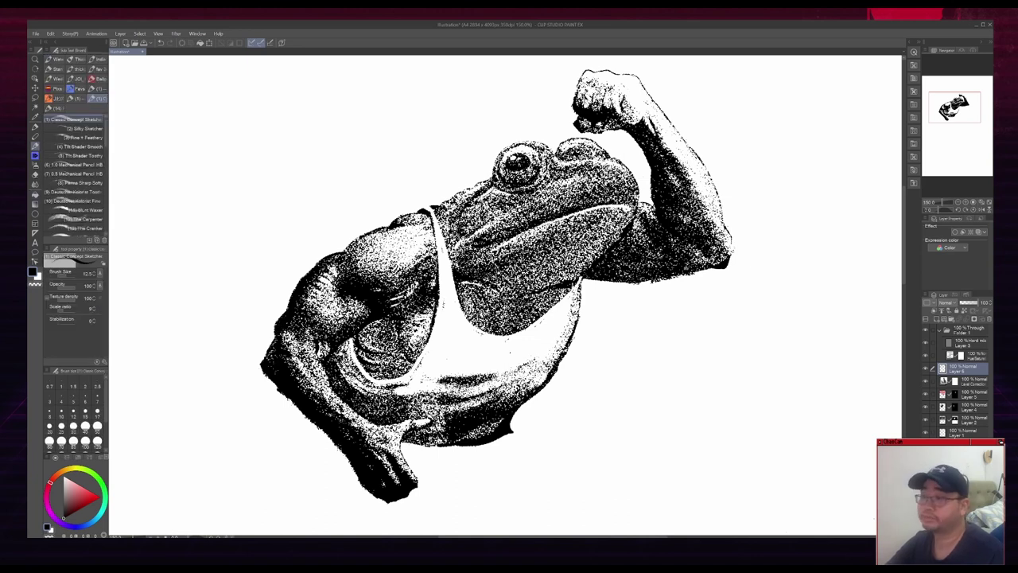
Refine the crease between the lowered arm and armpit, and shade skin folds on the chest above the neckline
left_click_drag(379, 319, 326, 362)
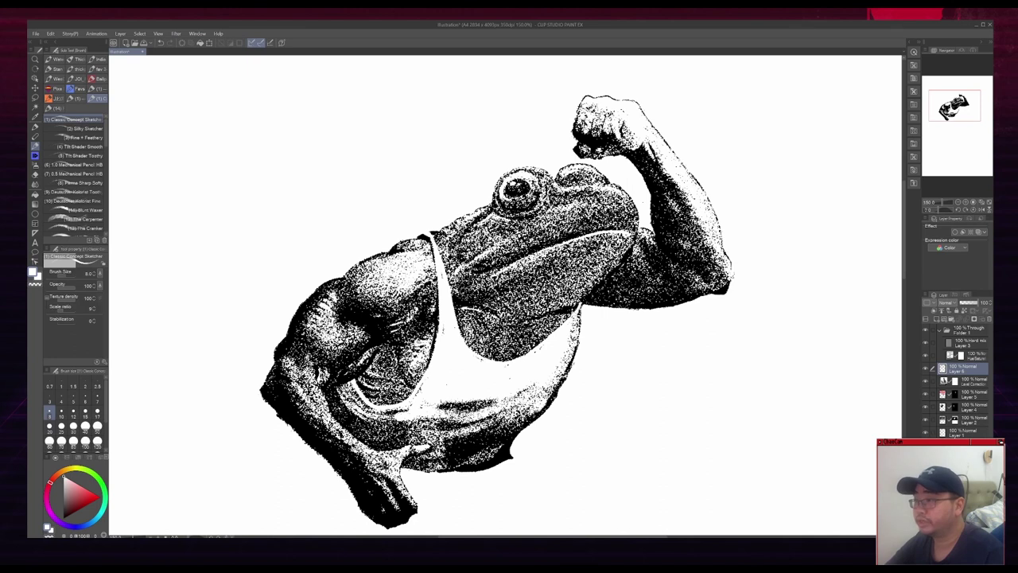
key("x")
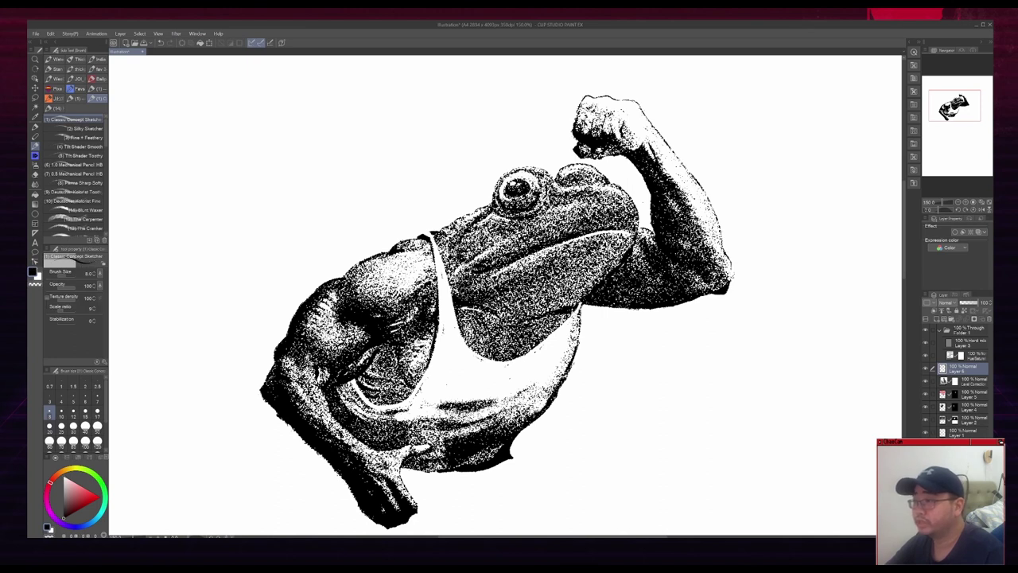
key("bracketleft")
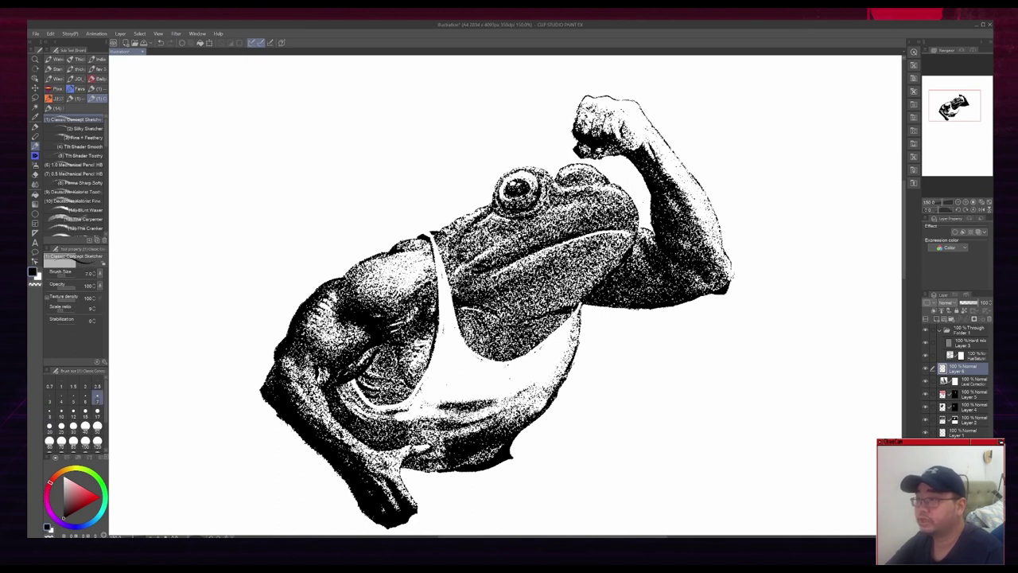
scroll(572, 246, "down", 2)
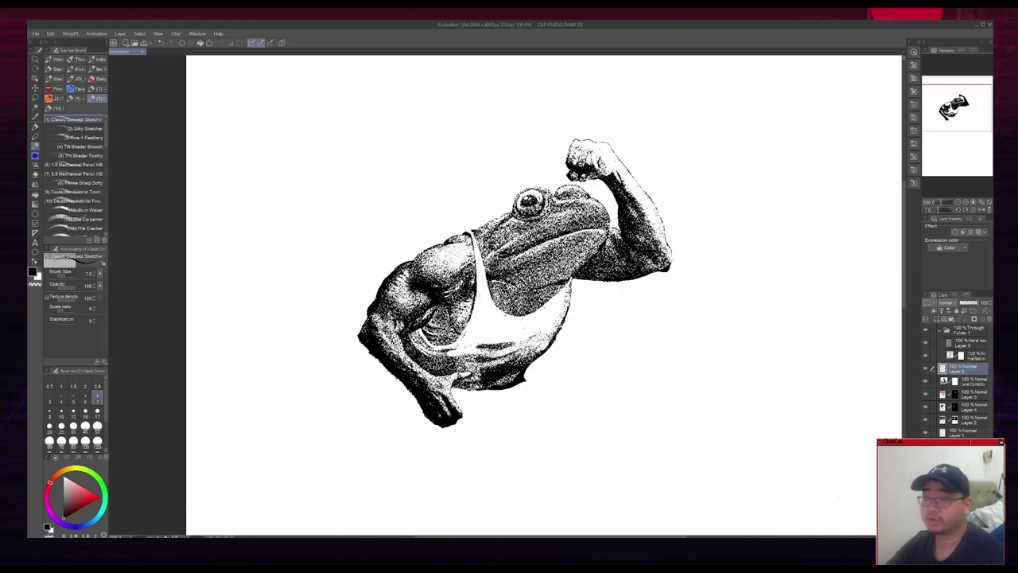
scroll(601, 231, "up", 2)
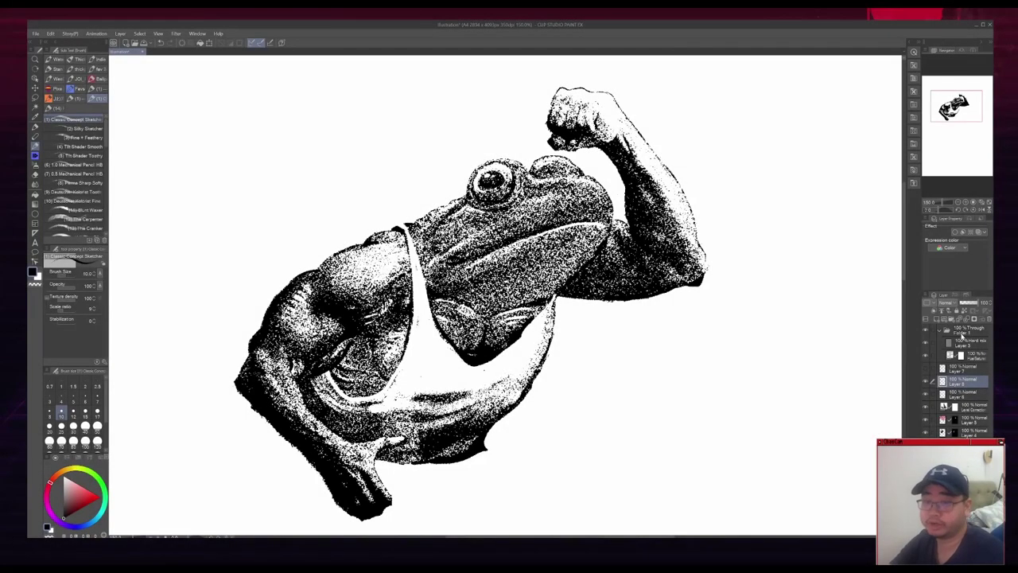
Add a new layer above the noise effects folder and fill it with dark green
left_click(953, 337)
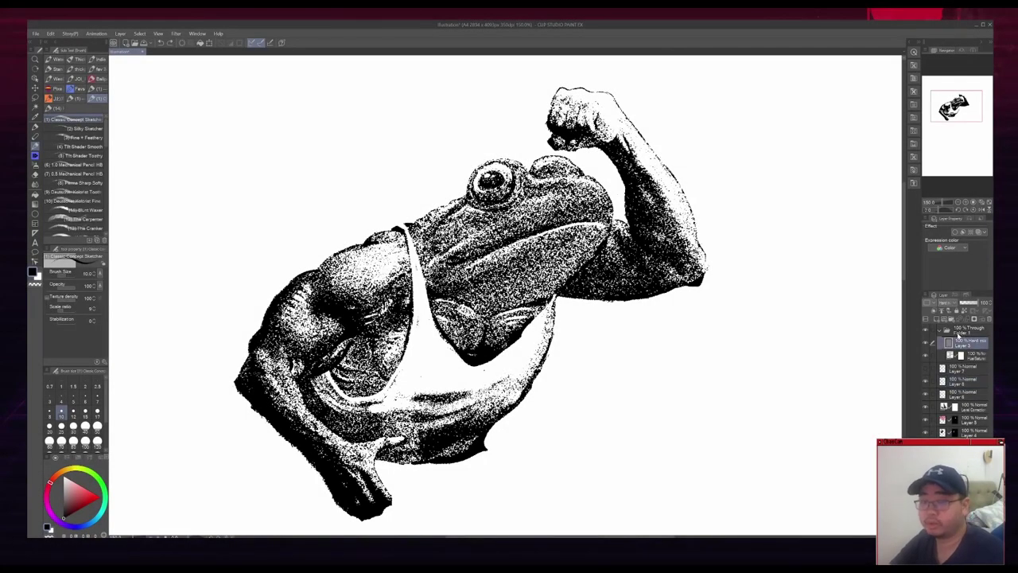
key("ctrl+shift+n")
left_click_drag(963, 344, 962, 325)
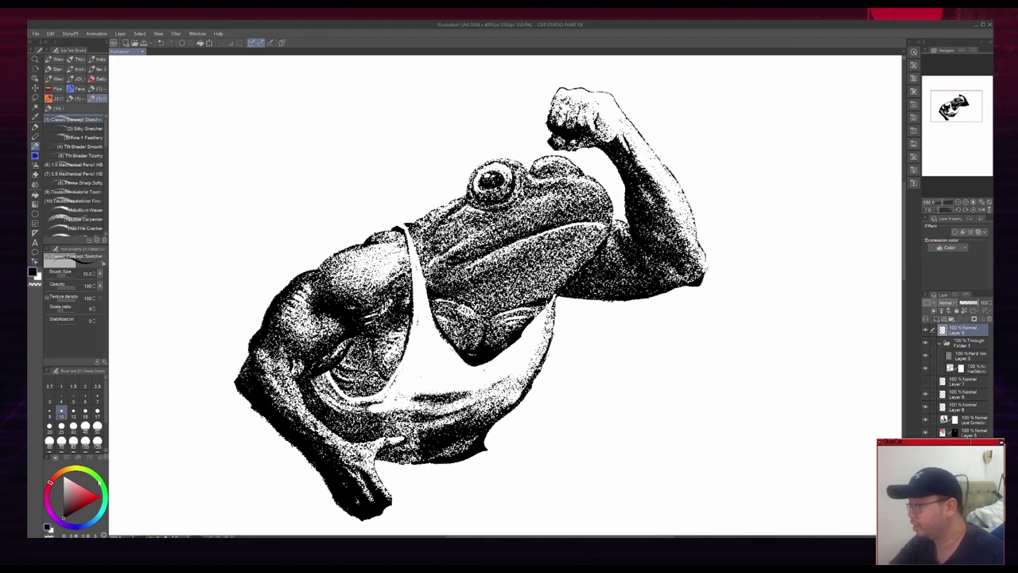
left_click(95, 478)
left_click(81, 509)
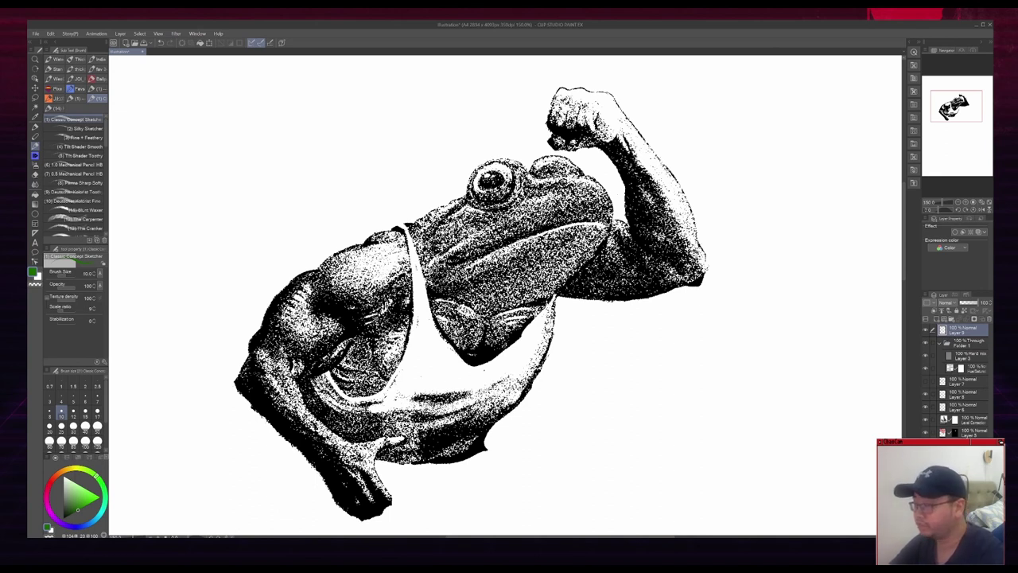
key("alt+BackSpace")
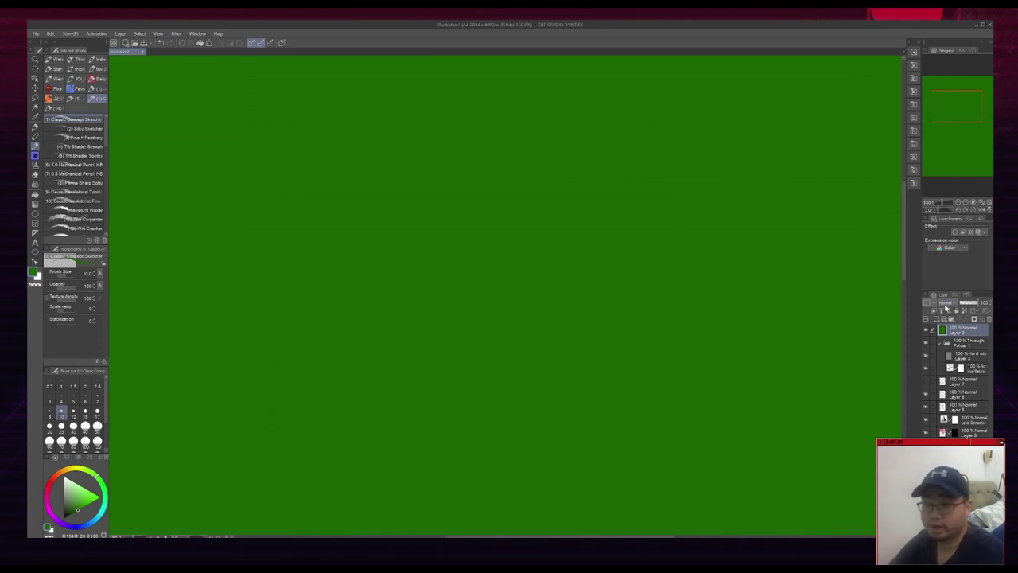
Set the dark green layer's blending mode to Lighten and reduce its opacity to about 68%
left_click(945, 303)
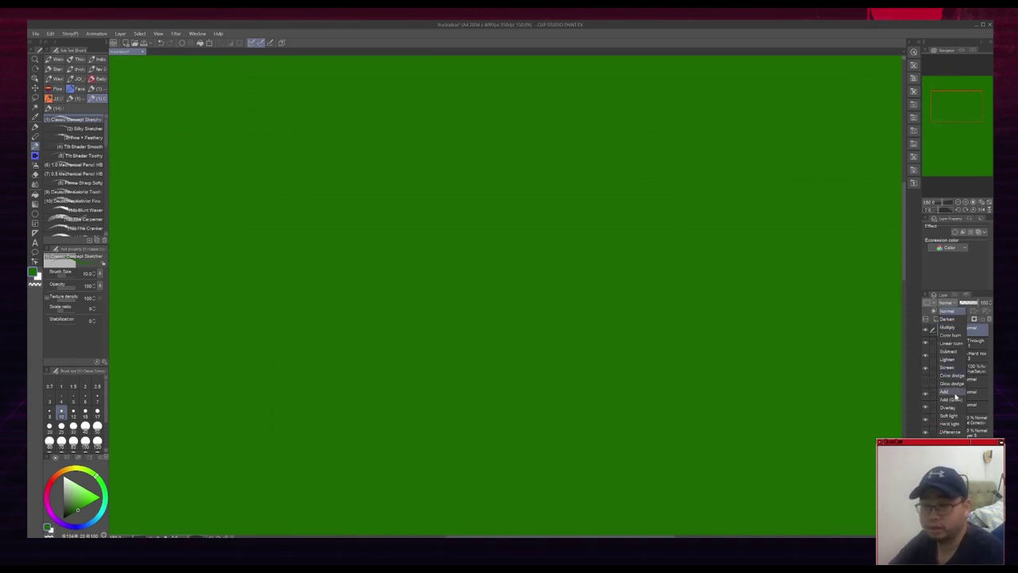
left_click(950, 360)
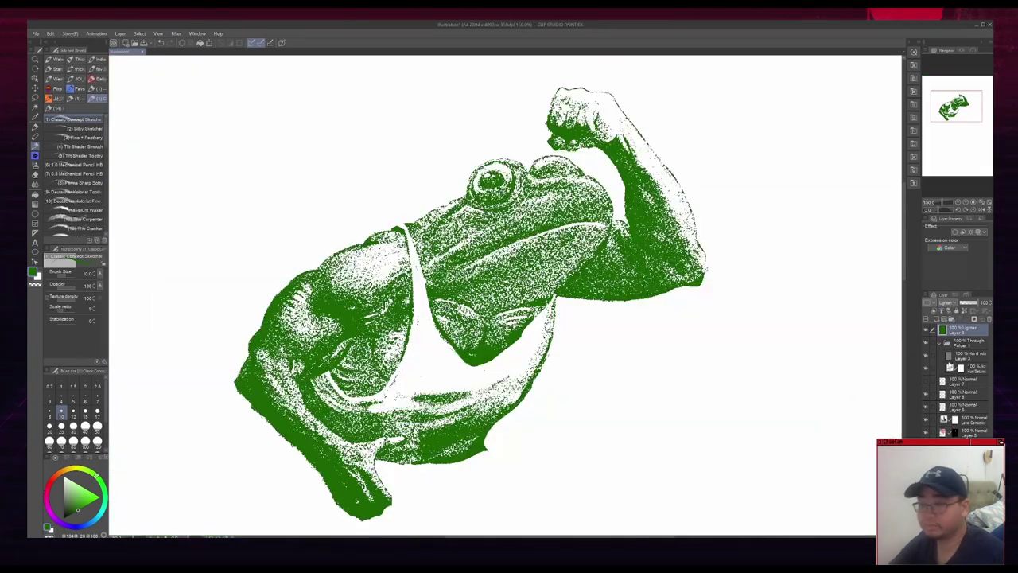
left_click_drag(610, 335, 631, 338)
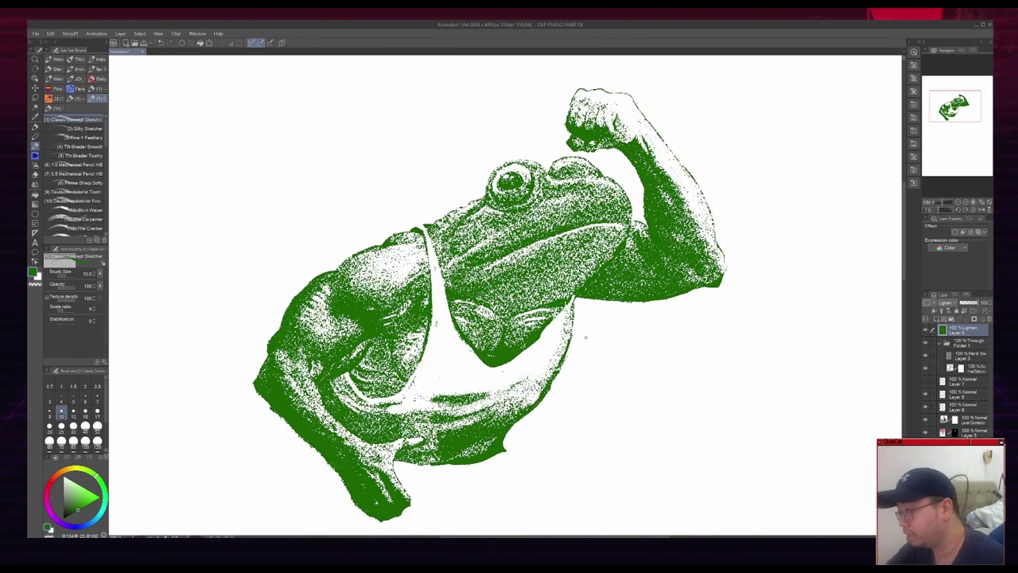
left_click(971, 305)
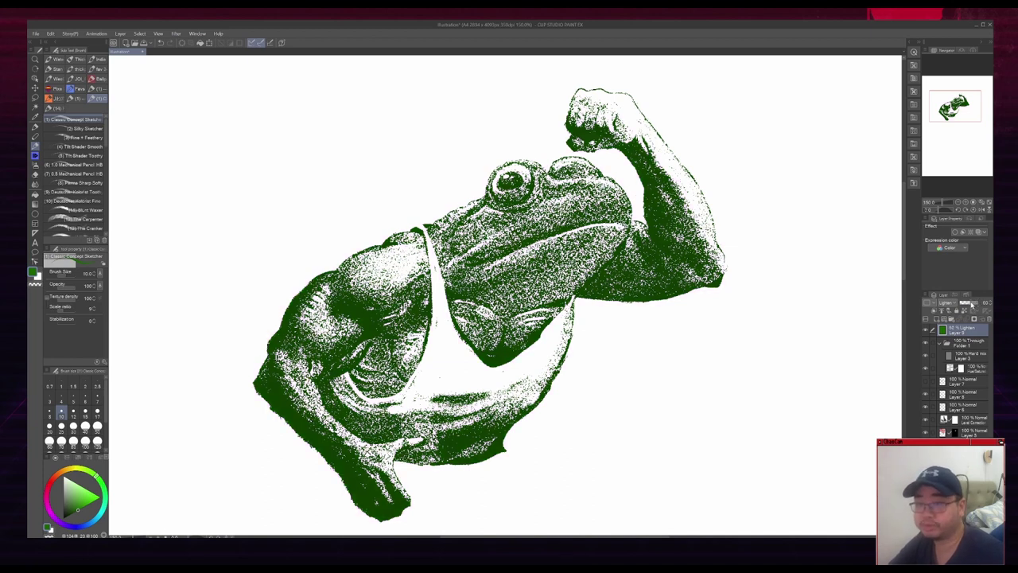
left_click_drag(971, 305, 974, 306)
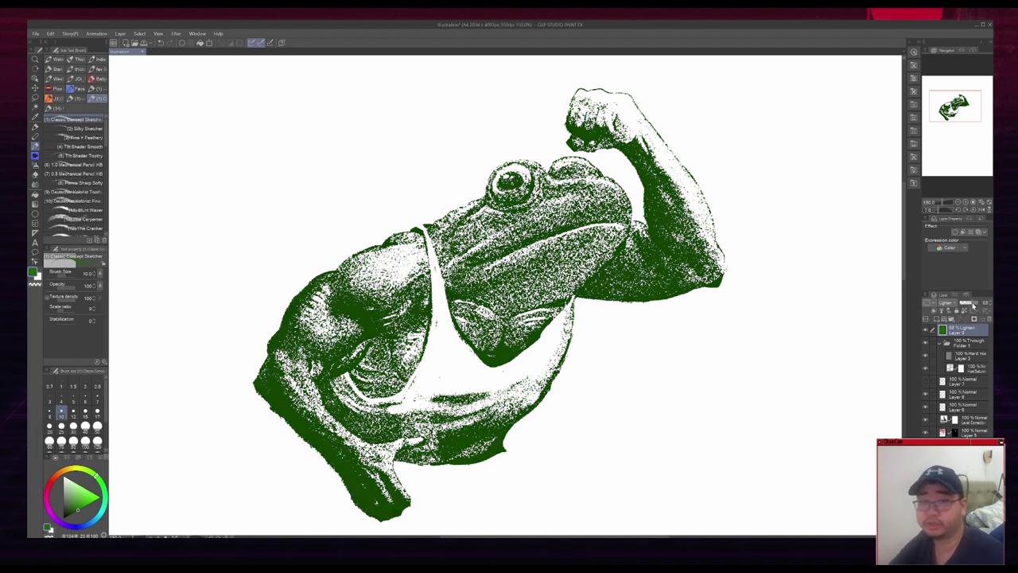
Add another layer, fill the frog's silhouette on it with light green, and set its blending mode to Multiply
key("ctrl+shift+n")
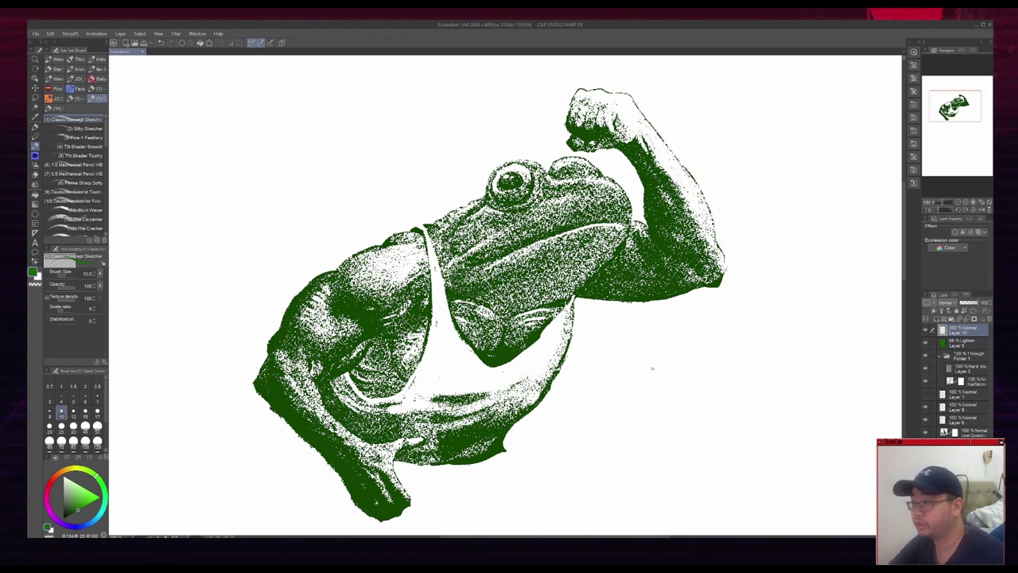
key("g")
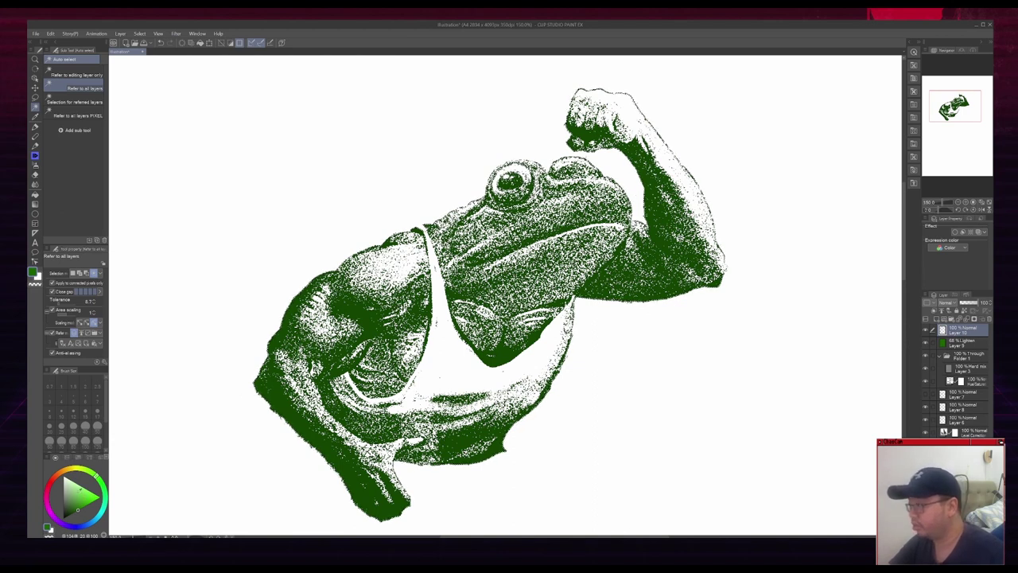
left_click(79, 487)
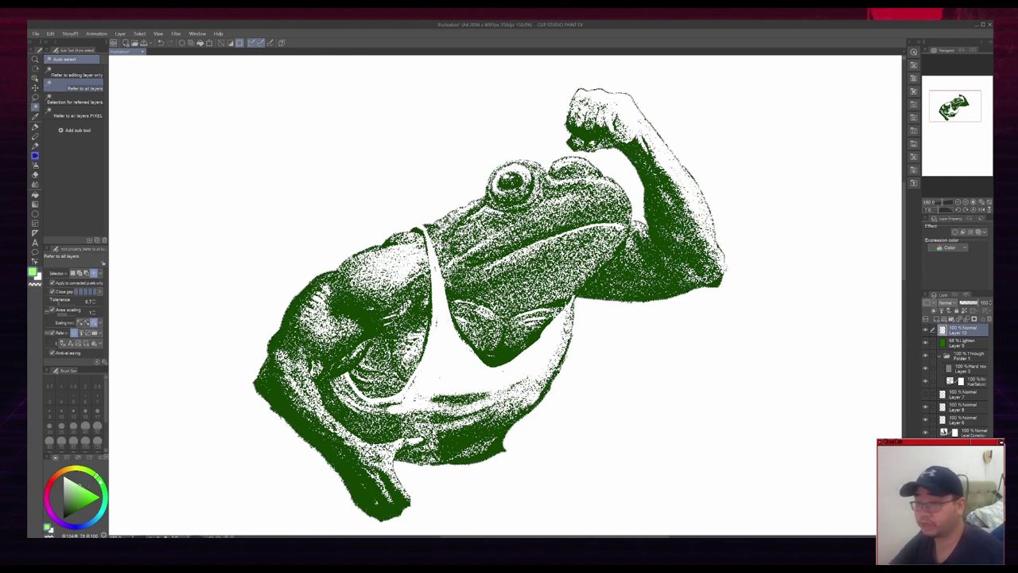
key("alt+Delete")
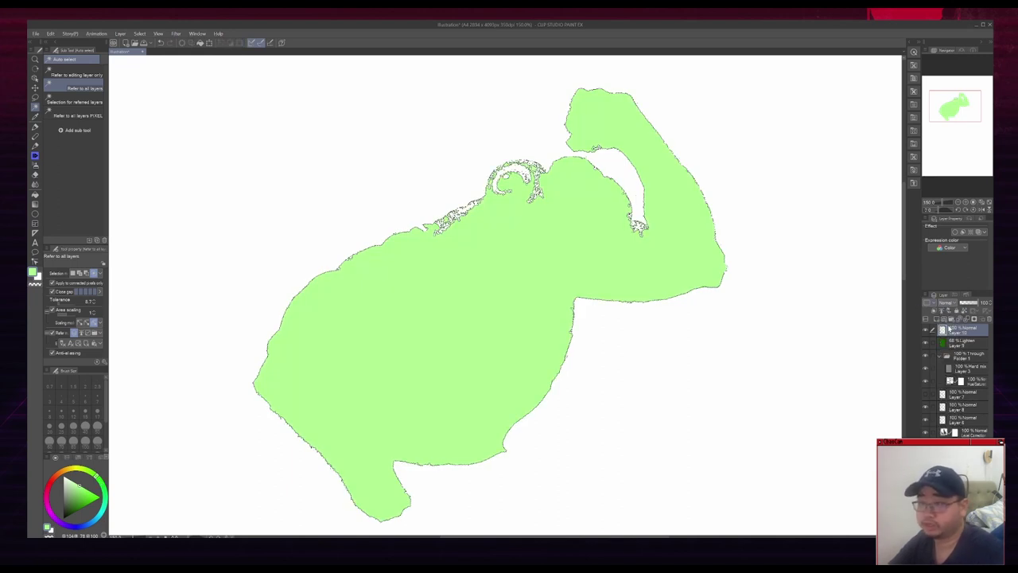
left_click(949, 328)
Paint light green over the white gaps around the frog's eye, along its back and beside the raised arm on the Multiply layer
key("b")
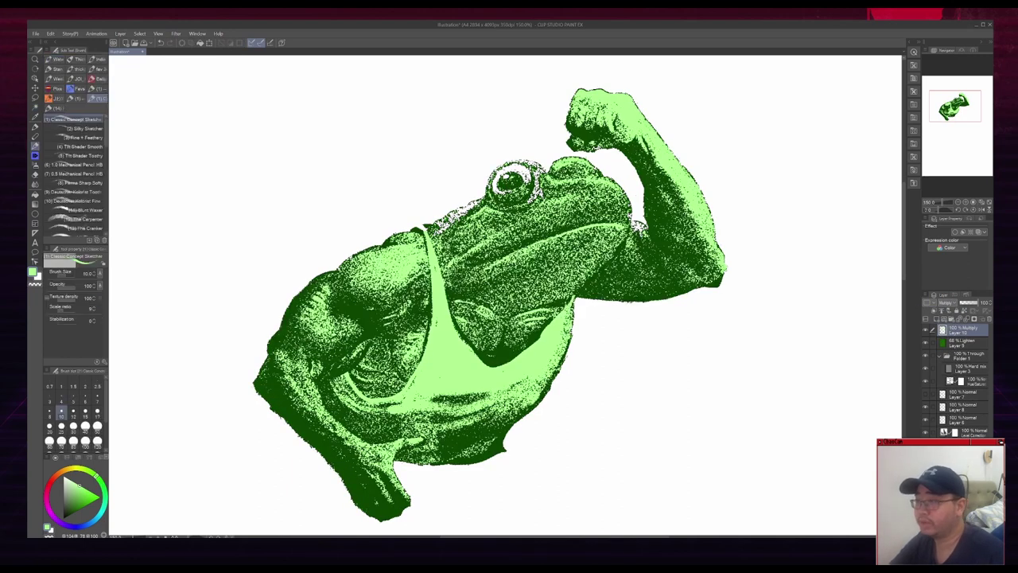
left_click_drag(614, 233, 630, 243)
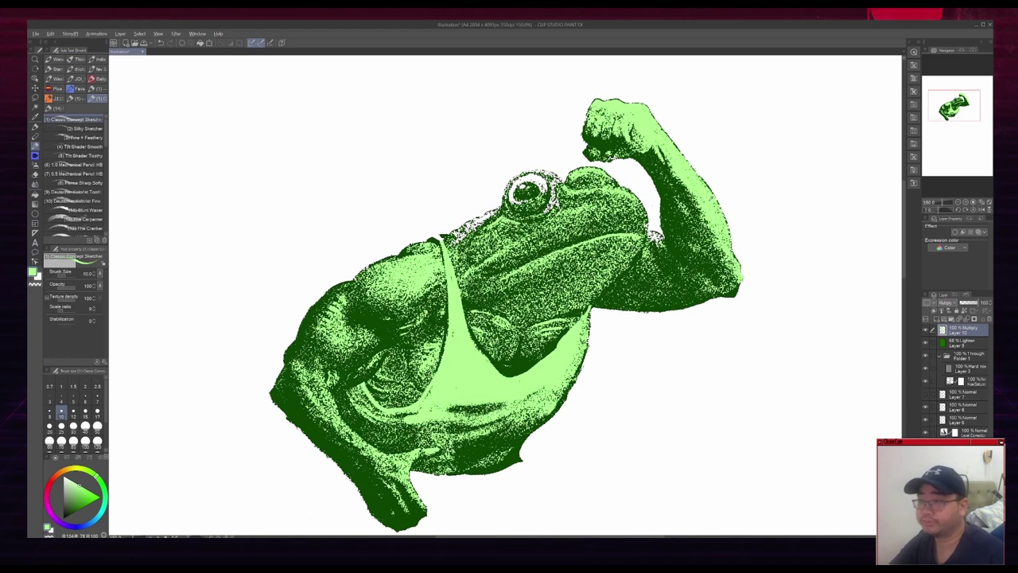
key("bracketright")
key("bracketright")
key("bracketright")
key("bracketright")
key("bracketright")
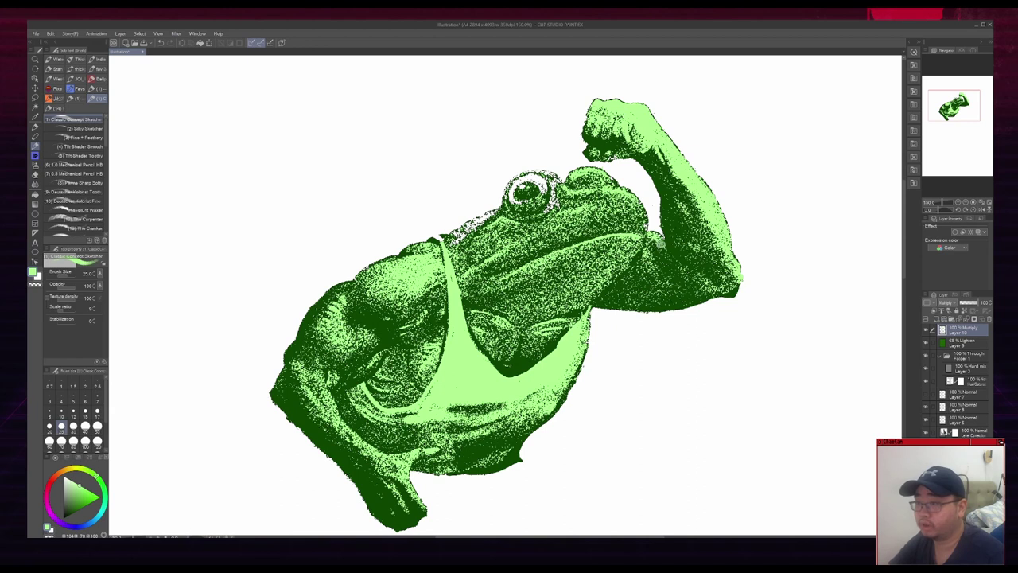
key("bracketleft")
key("bracketright")
key("bracketright")
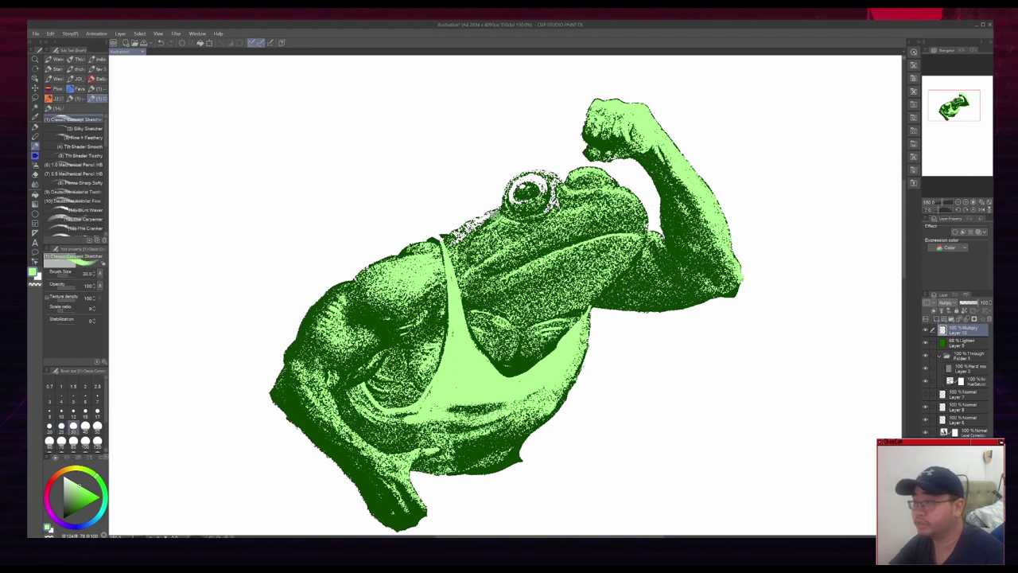
mouse_move(495, 216)
left_mouse_down()
mouse_move(458, 236)
mouse_move(498, 213)
left_mouse_up()
key("bracketright")
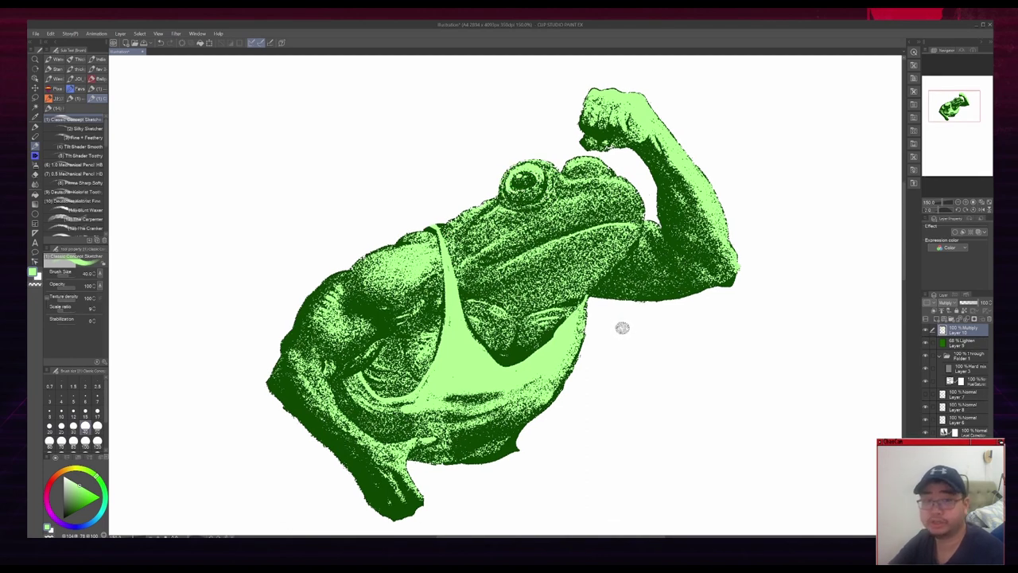
Colour the frog's eye ring yellow-green on the Multiply layer
key("bracketleft")
key("bracketleft")
key("bracketright")
key("bracketright")
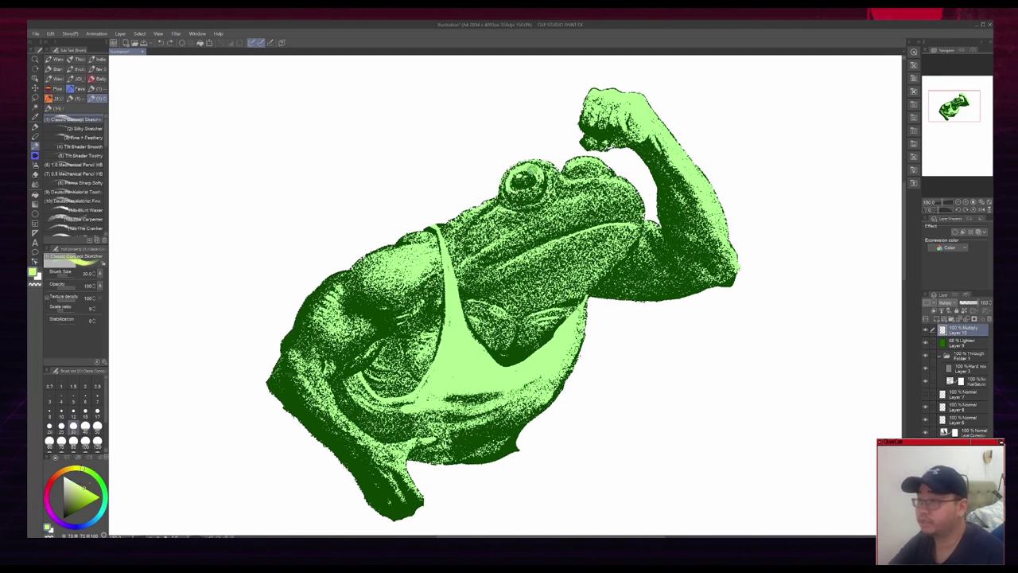
mouse_move(536, 171)
left_mouse_down()
mouse_move(523, 168)
mouse_move(512, 190)
mouse_move(542, 185)
left_mouse_up()
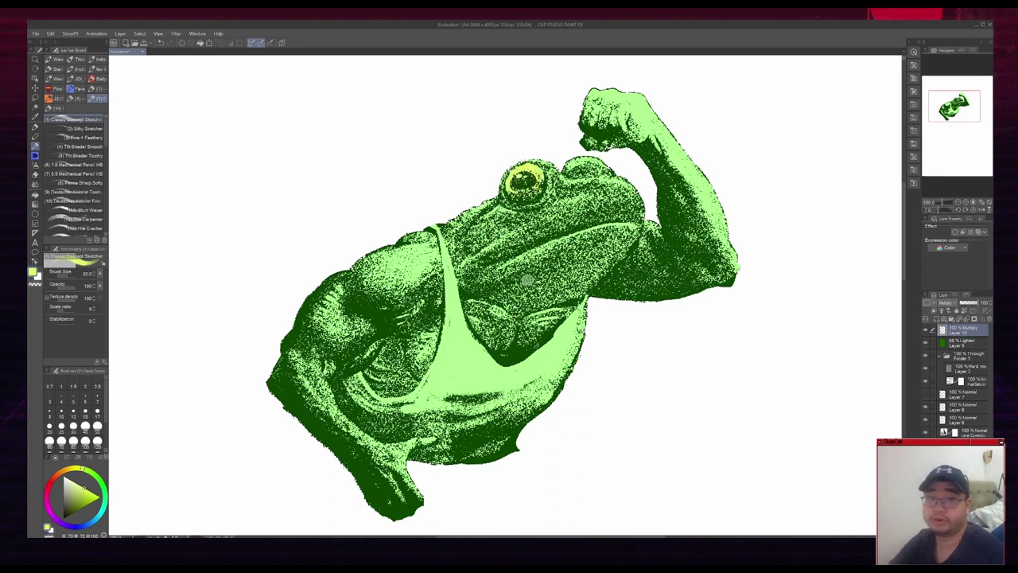
Paint the singlet's shoulder strap, armhole trim and upper chest yellow-green
key("bracketleft")
key("bracketleft")
mouse_move(431, 226)
left_mouse_down()
mouse_move(455, 290)
mouse_move(458, 336)
left_mouse_up()
key("bracketright")
key("bracketright")
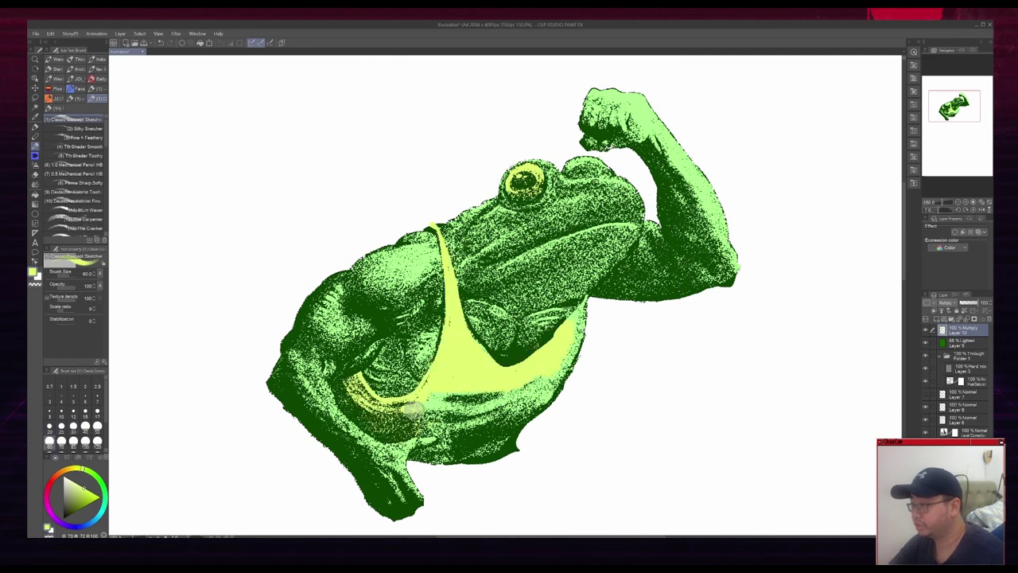
Extend the yellow-green across the singlet's belly folds and out to its far side edge below the raised arm
mouse_move(414, 409)
left_mouse_down()
mouse_move(456, 414)
mouse_move(464, 398)
mouse_move(469, 412)
mouse_move(521, 371)
left_mouse_up()
key("bracketleft")
key("bracketleft")
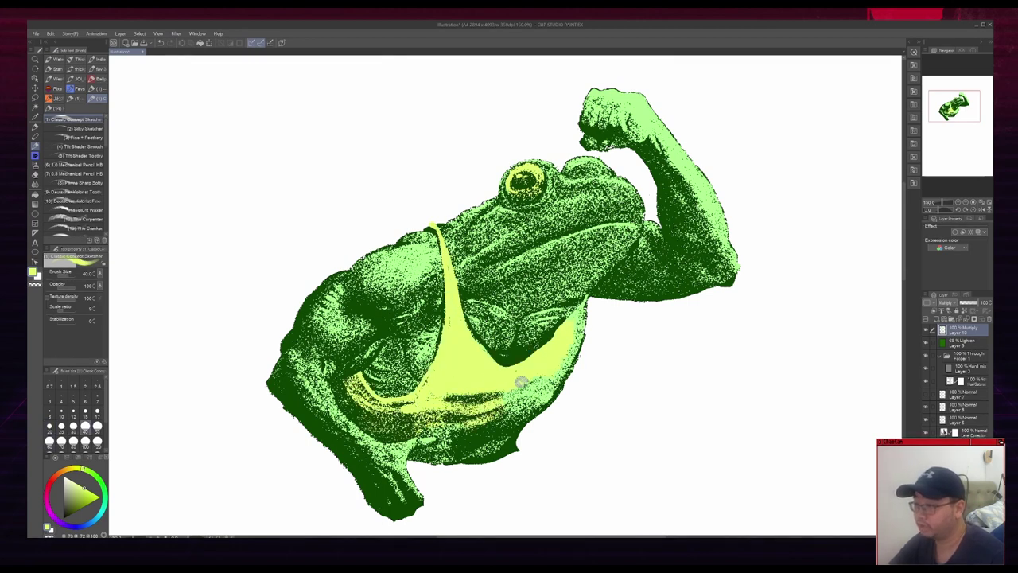
key("bracketleft")
key("bracketleft")
key("bracketleft")
key("bracketleft")
key("bracketleft")
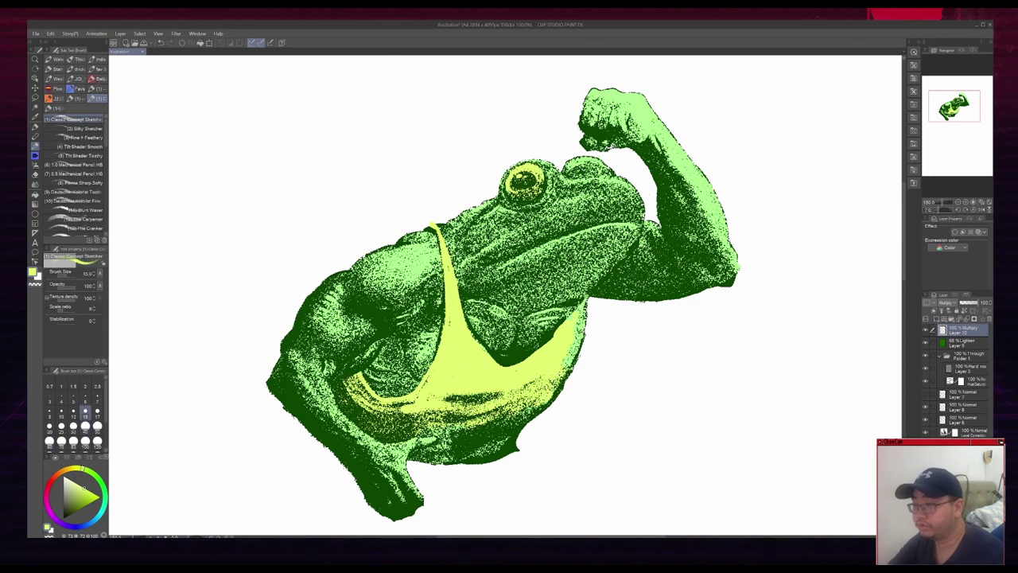
key("bracketright")
key("bracketright")
key("bracketright")
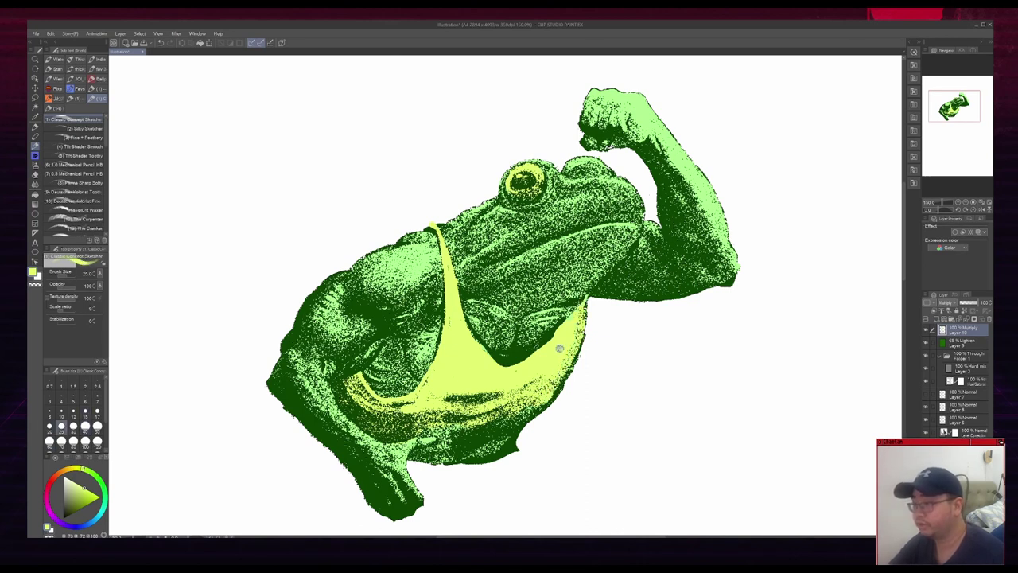
Colour the bottom of the singlet yellow-green, from beside the lowered hand to the belly's lower edge
key("bracketright")
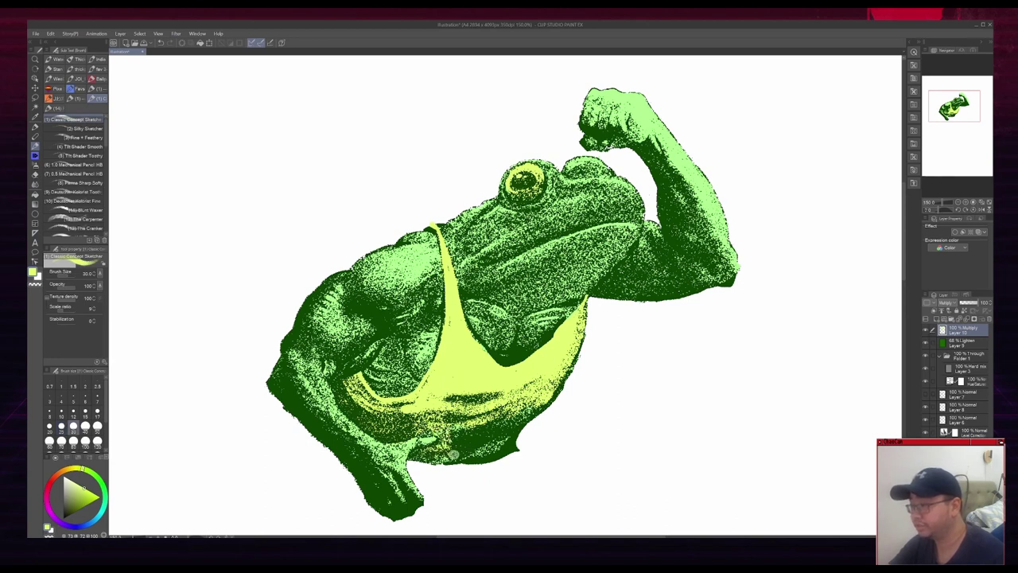
key("bracketright")
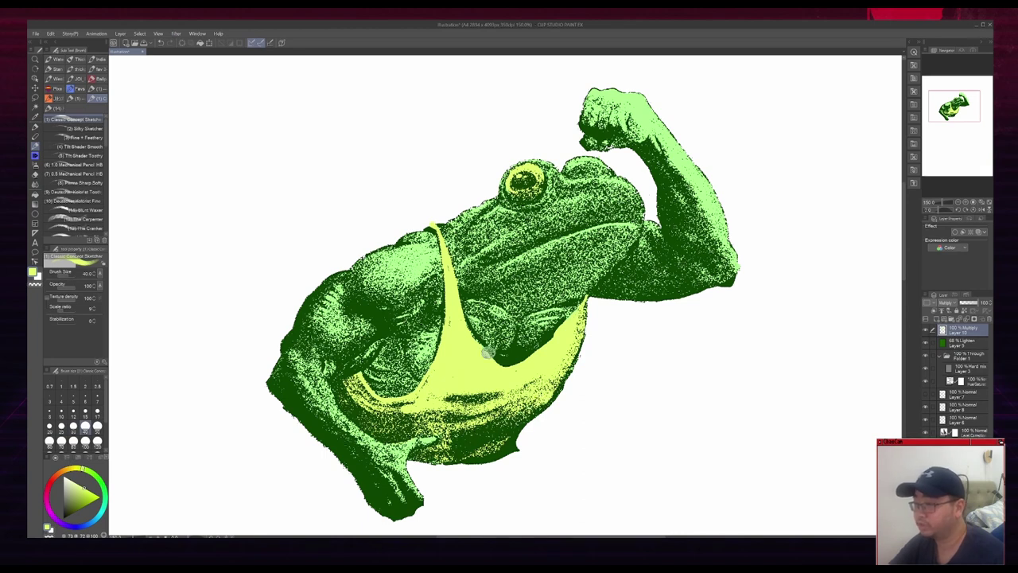
key("bracketleft")
key("bracketleft")
key("bracketleft")
key("bracketleft")
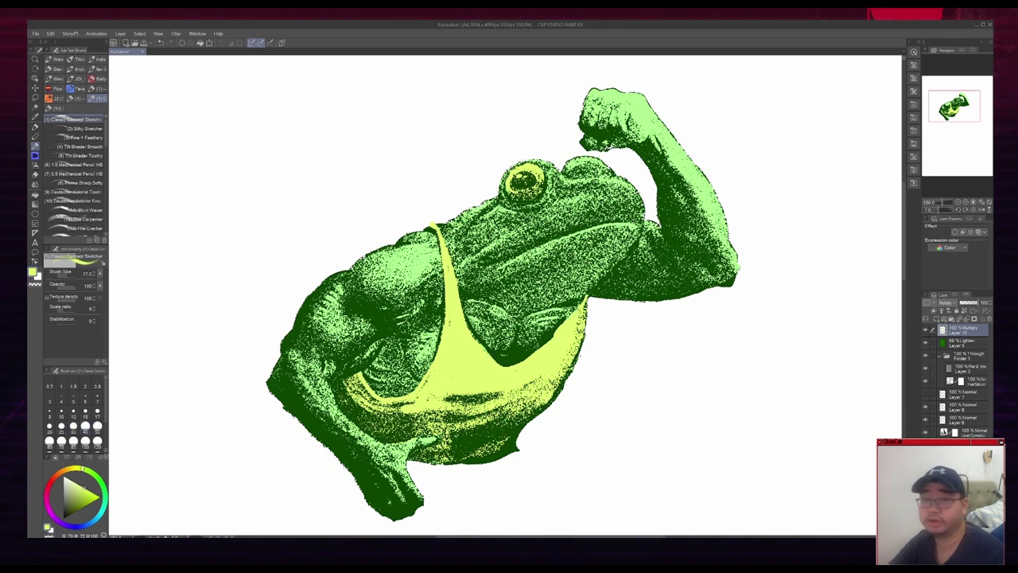
Add a gradient map correction layer on top using the Thermography gradient from the Effect set
left_click_drag(731, 358, 738, 353)
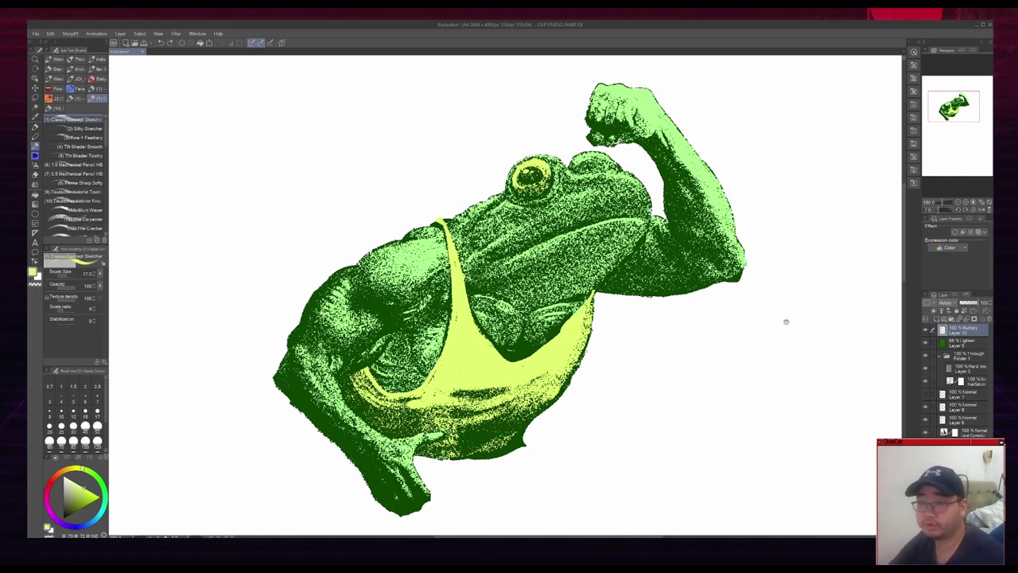
left_click(120, 34)
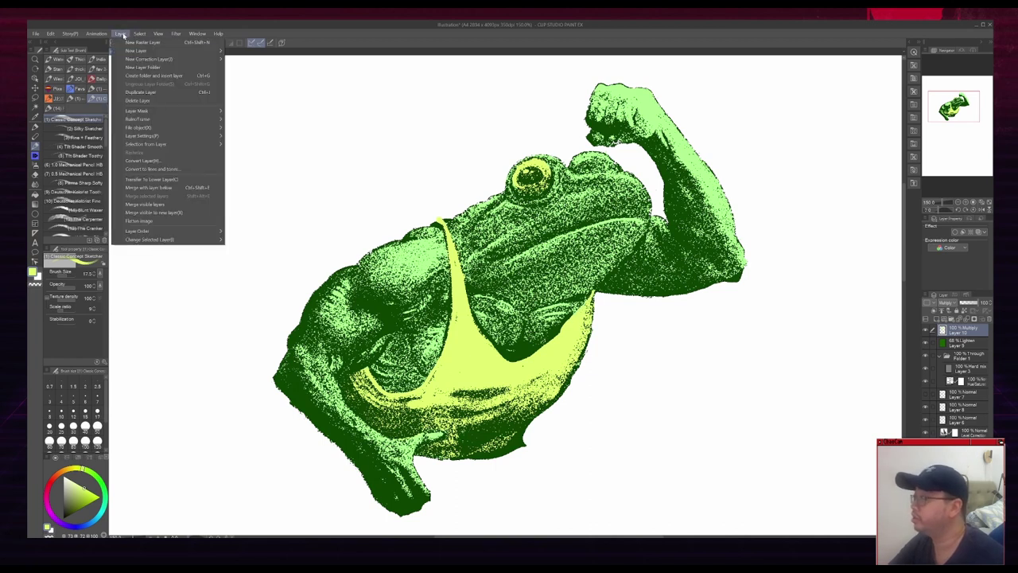
mouse_move(145, 59)
left_click(266, 126)
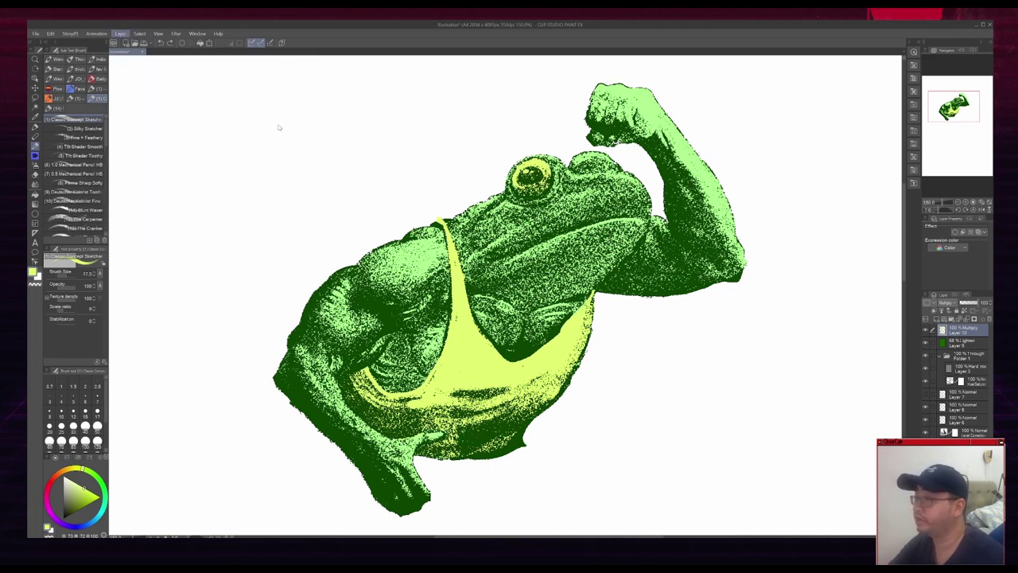
left_click_drag(670, 105, 592, 118)
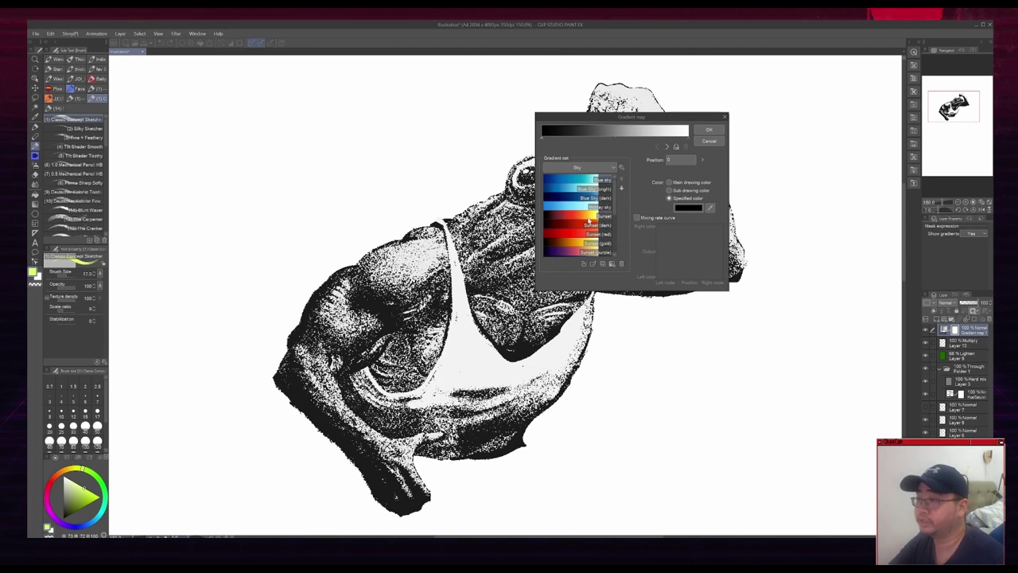
left_click(579, 168)
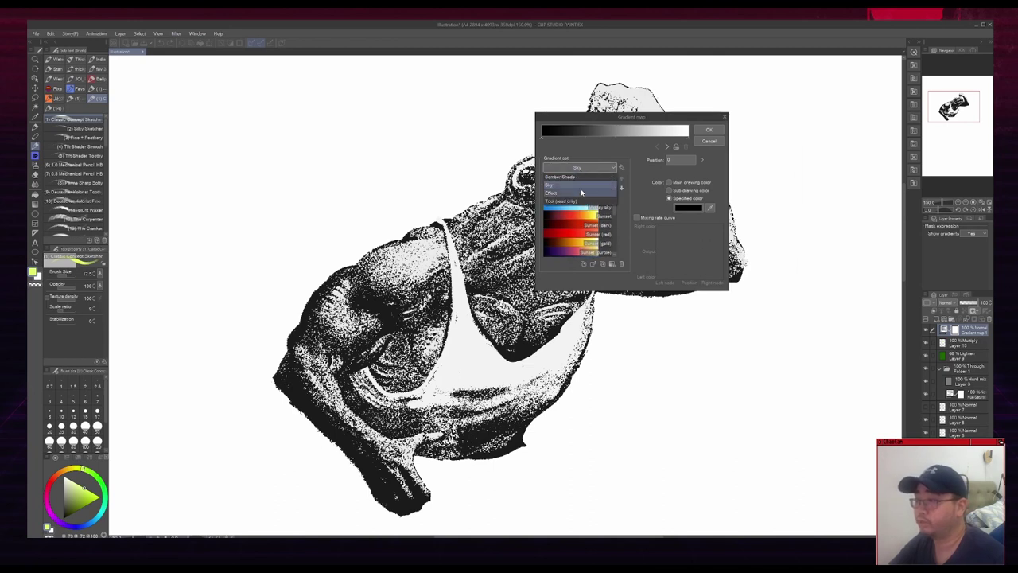
left_click(582, 192)
left_click(596, 216)
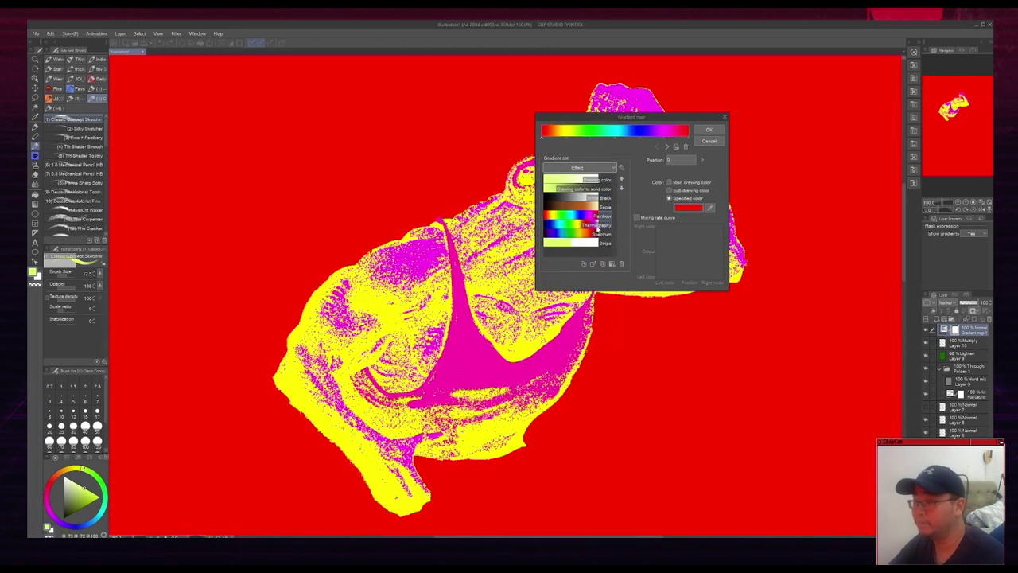
left_click(596, 226)
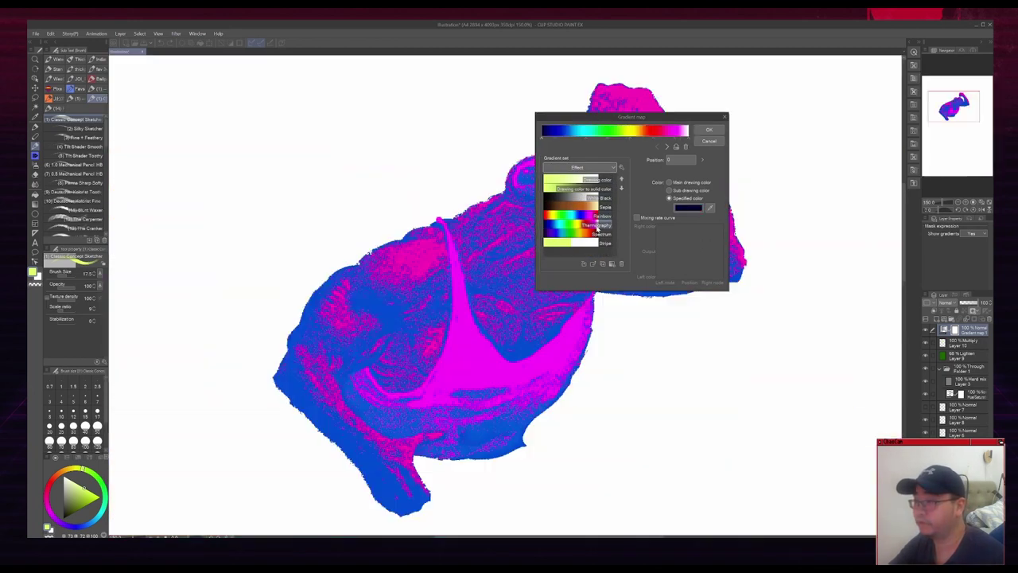
left_click(706, 130)
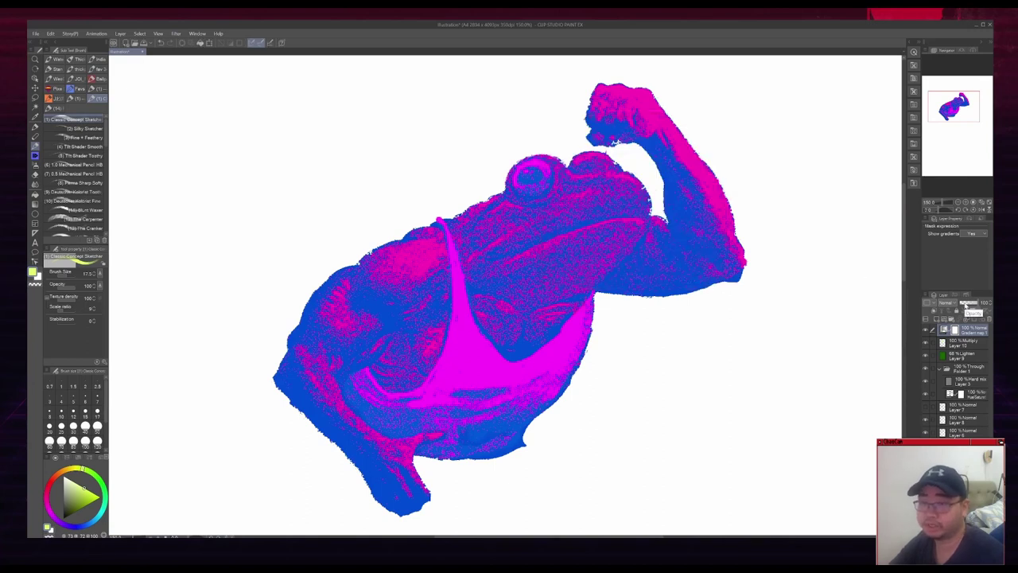
Lower the gradient map layer's opacity to 27%
left_click(964, 302)
left_click_drag(962, 304, 964, 305)
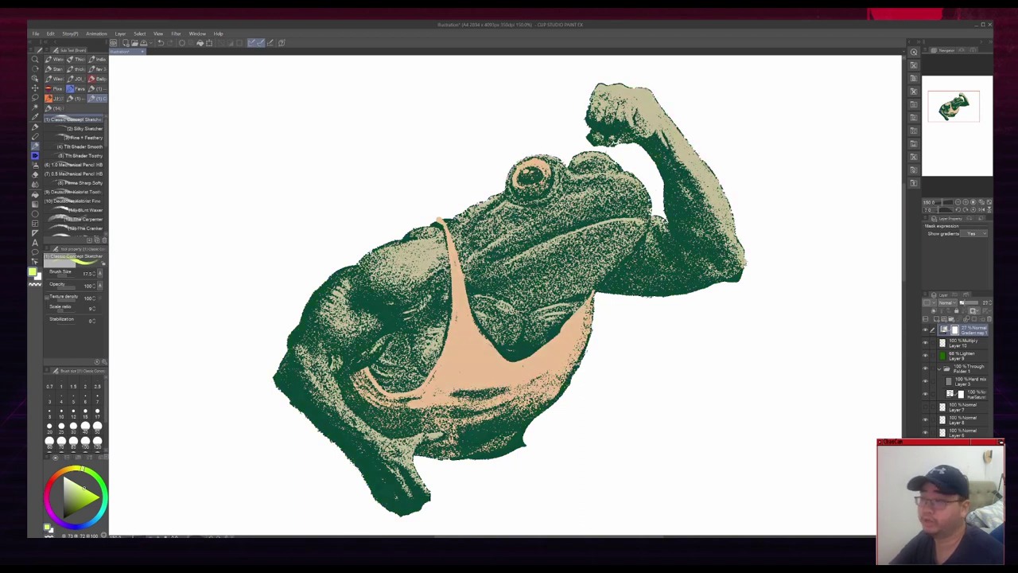
left_click_drag(744, 310, 741, 315)
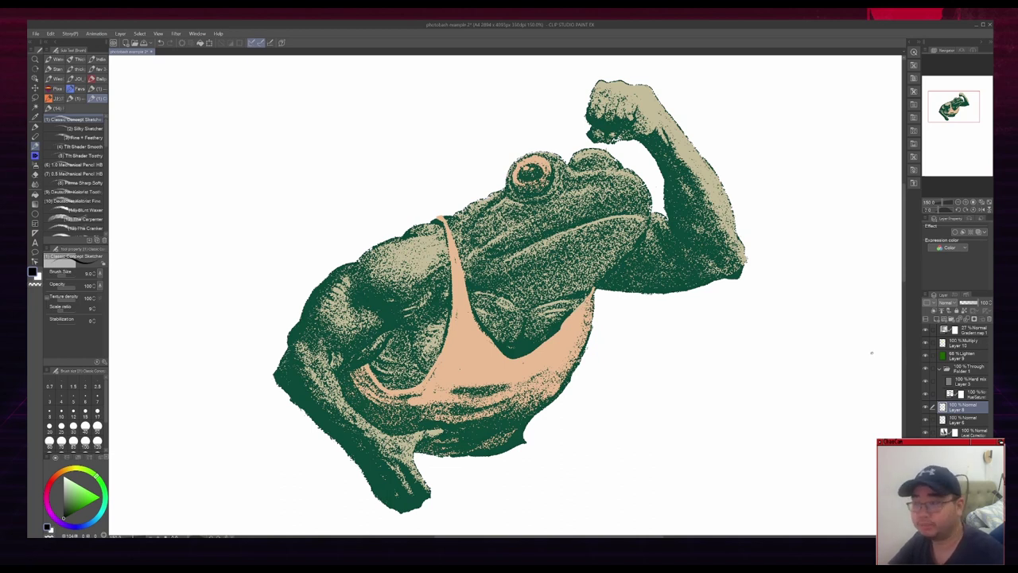
Temporarily hide the colour, effect and paint layers to compare the artwork with the original photo collage, and restore their visibility
left_click_drag(925, 329, 929, 420)
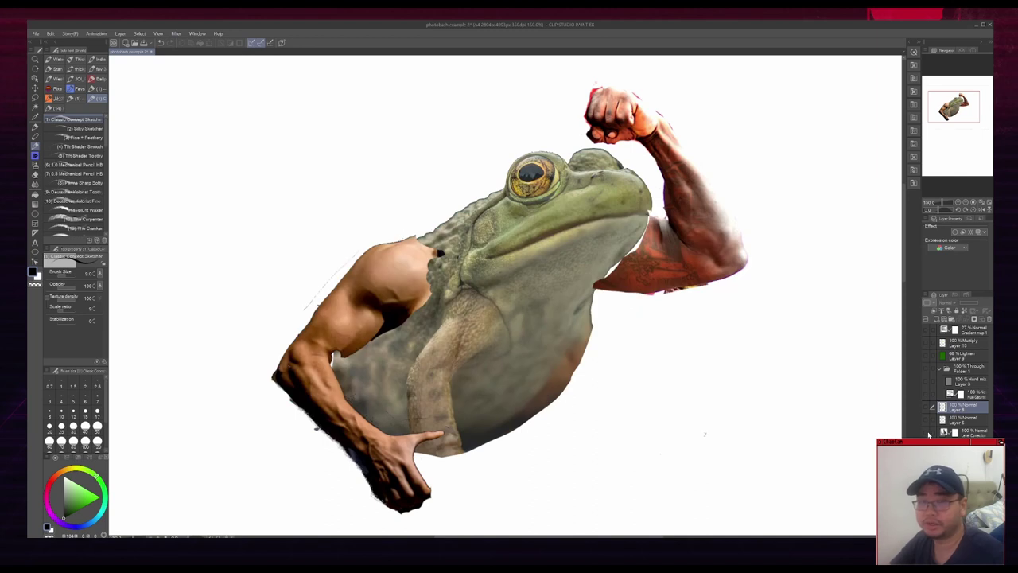
left_click_drag(927, 435, 926, 329)
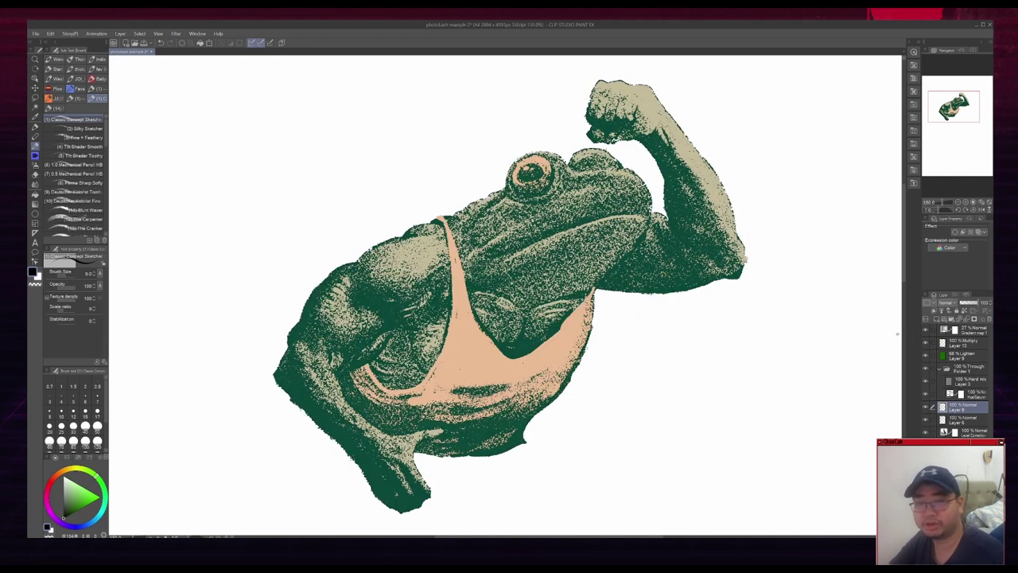